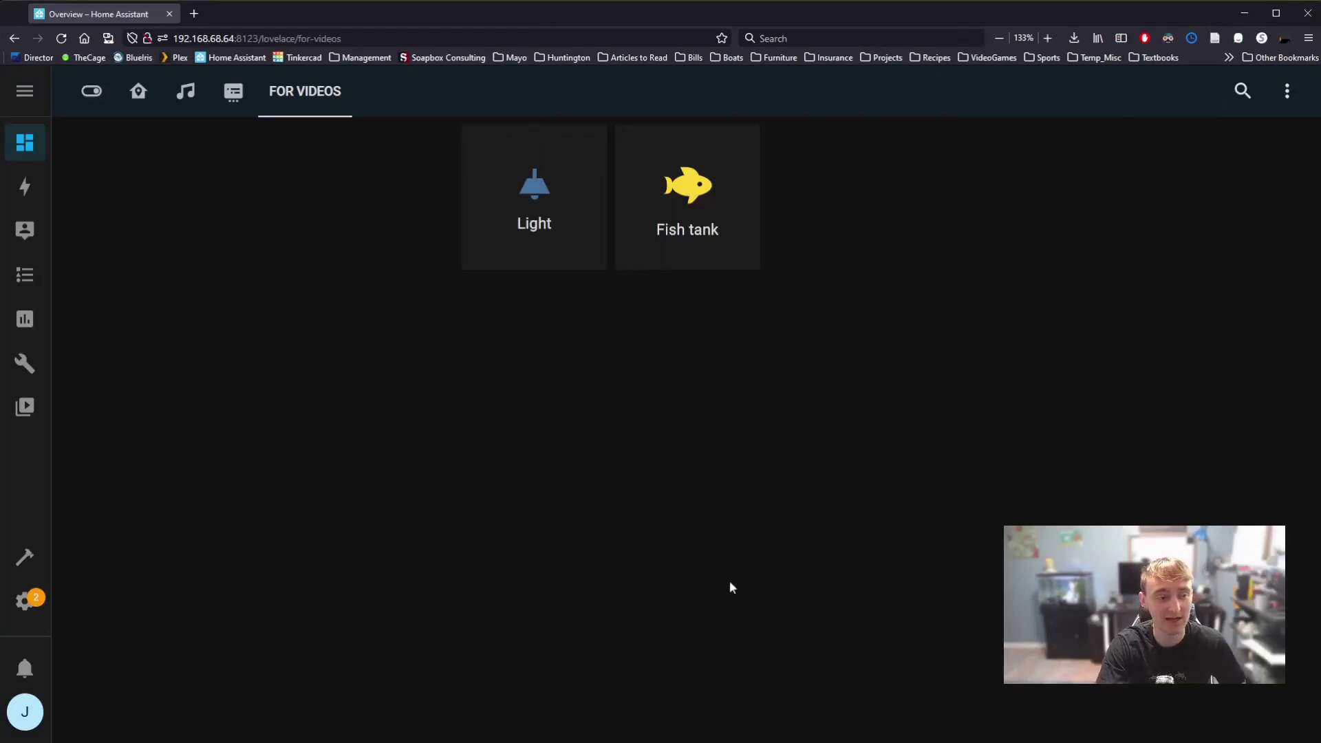
- From Settings, go to Automations & Scenes > Scripts and start a new blank script
left_click(26, 601)
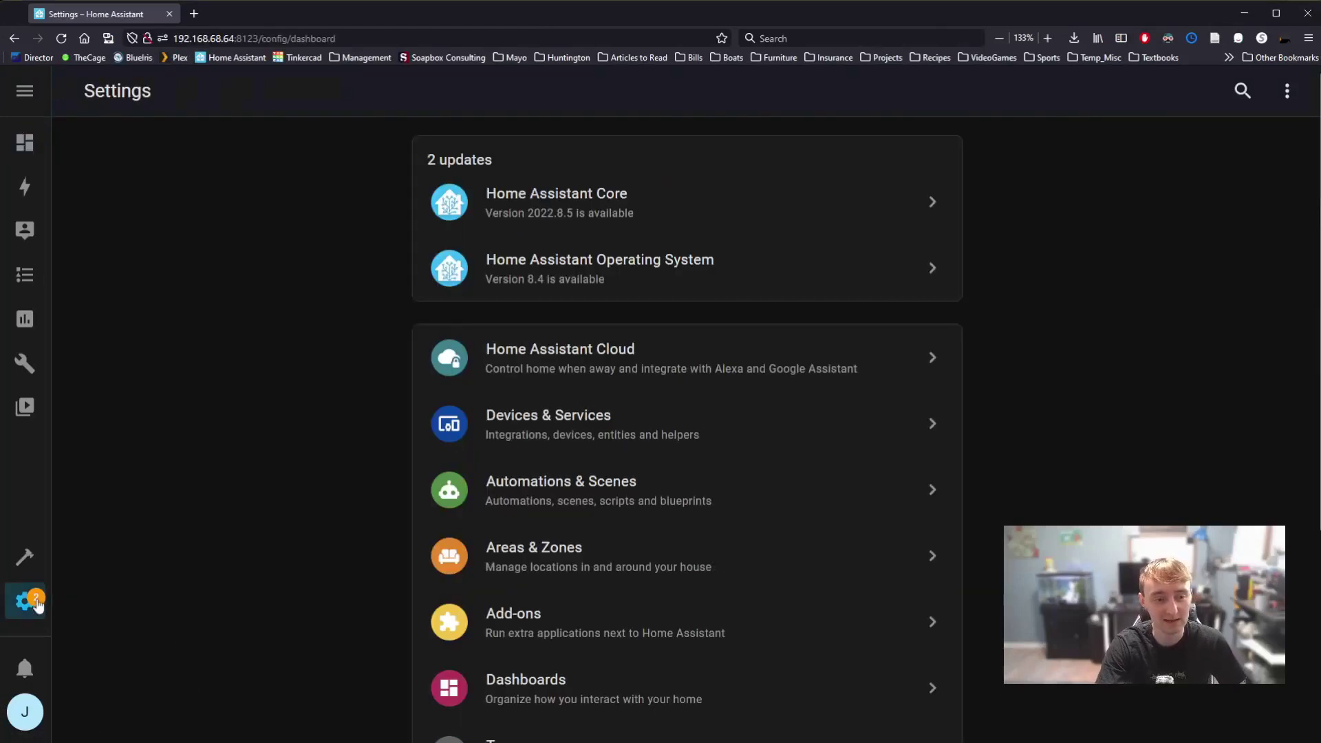
left_click(633, 499)
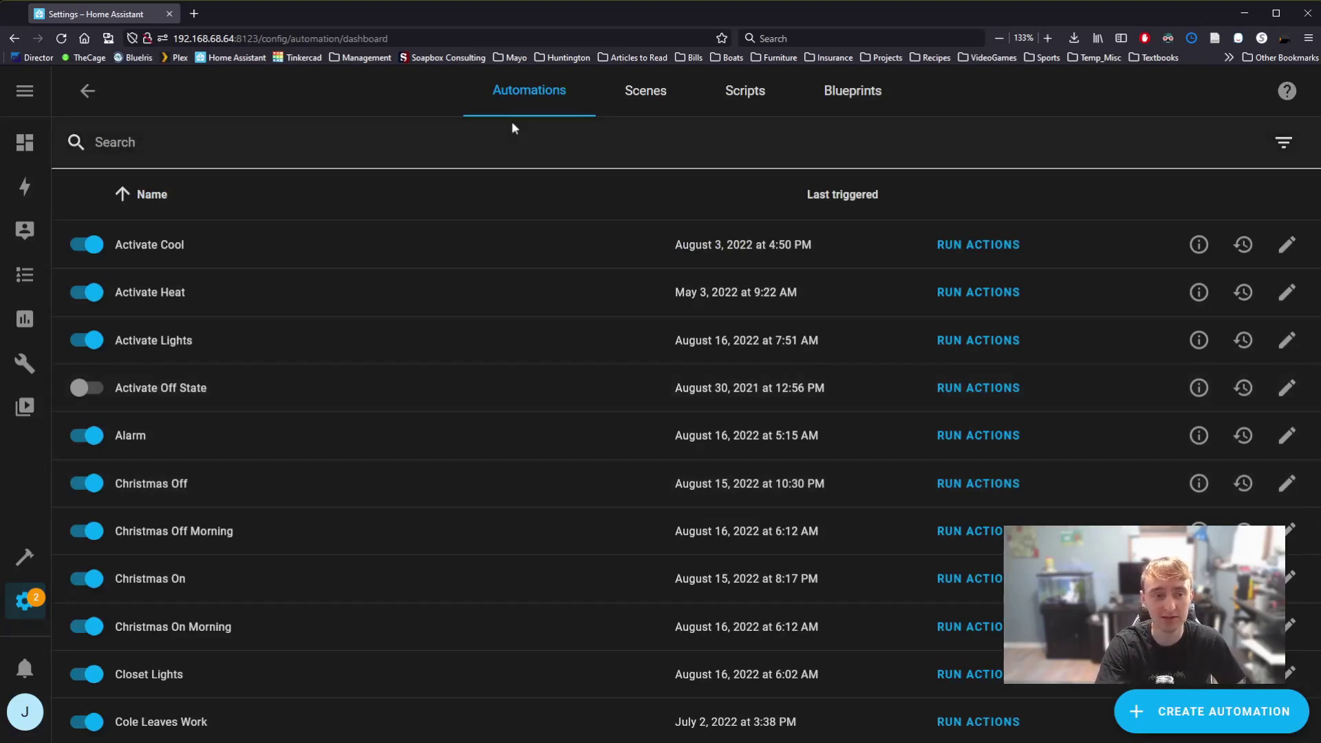
left_click(748, 96)
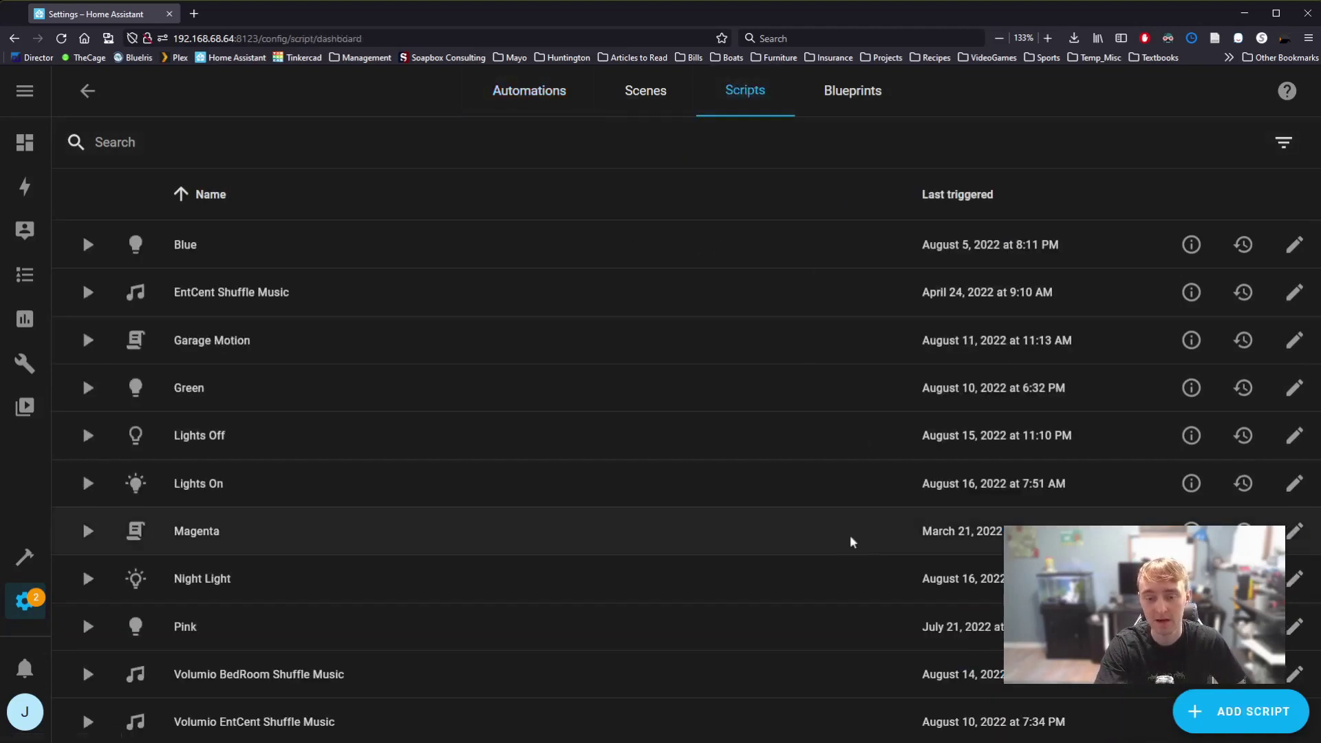
left_click(1242, 712)
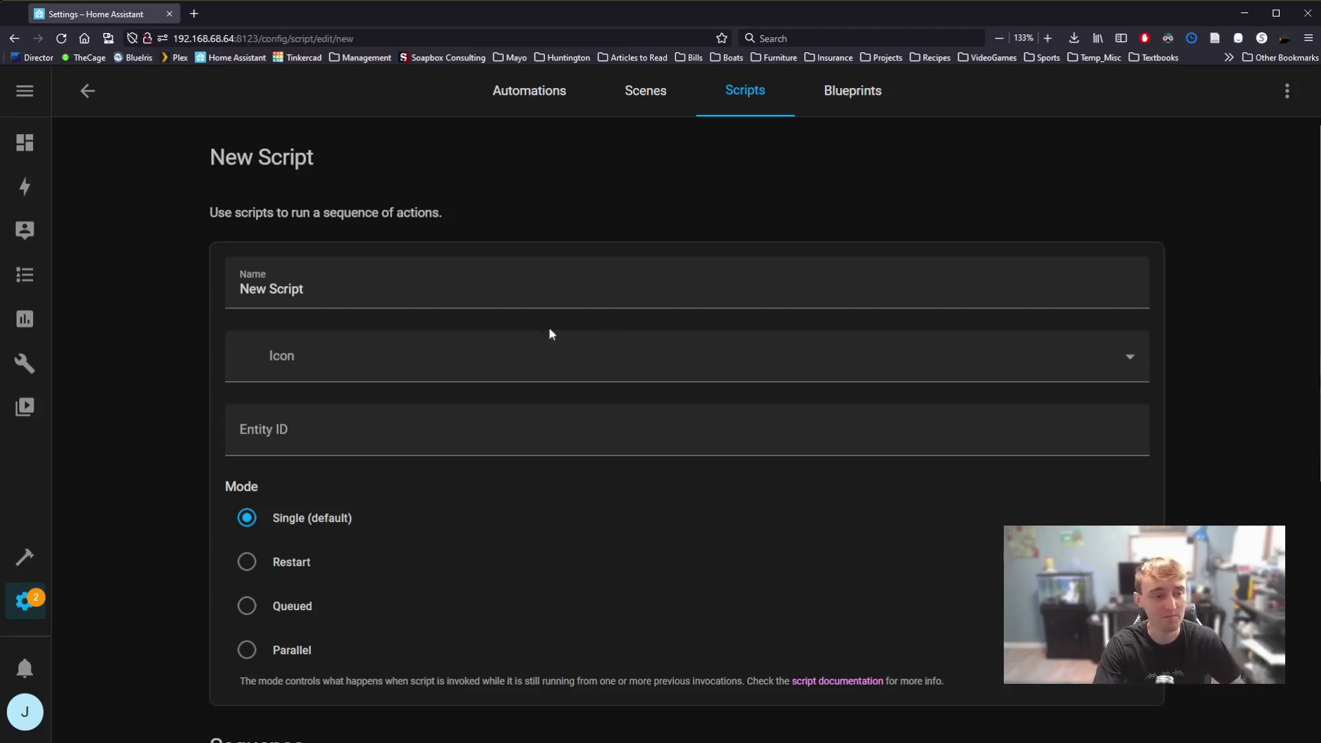
- Rename the script to 'Test script' and set its icon to mdi:script
left_click(482, 279)
left_click_drag(507, 289, 242, 298)
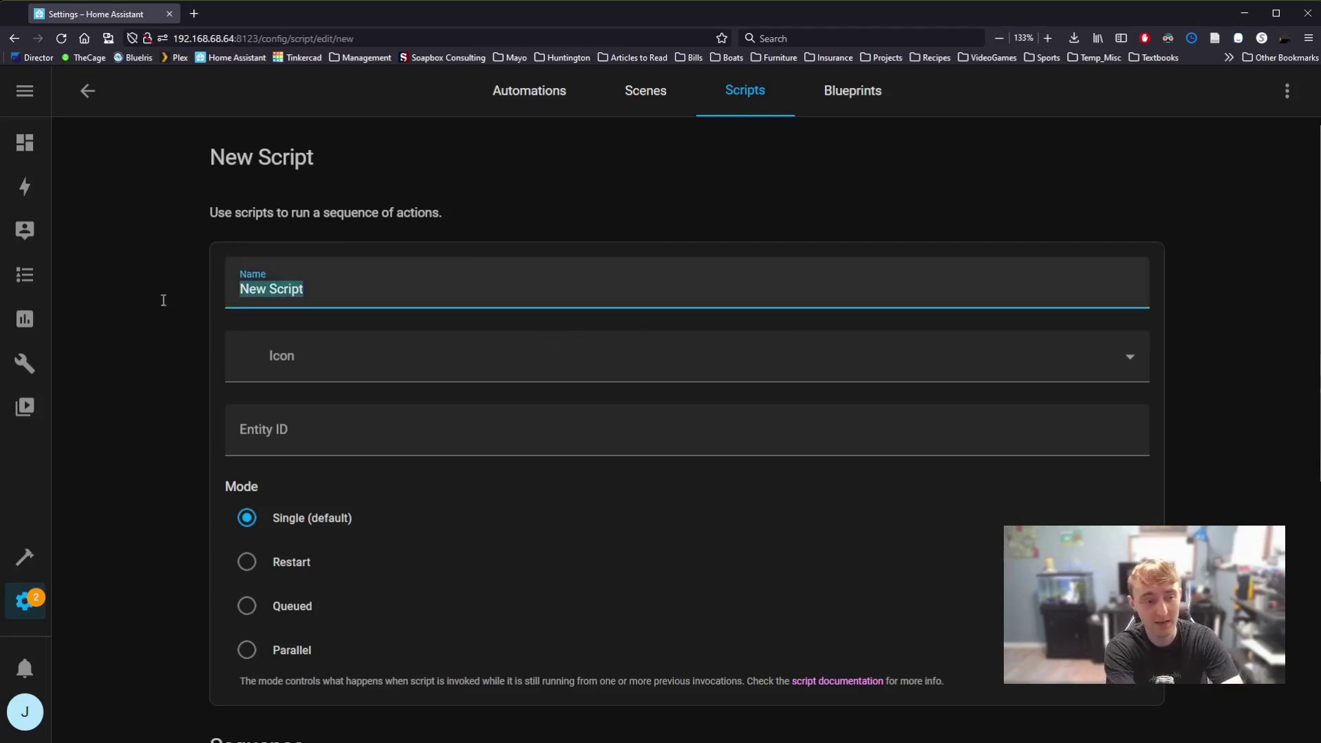
type("Test sc")
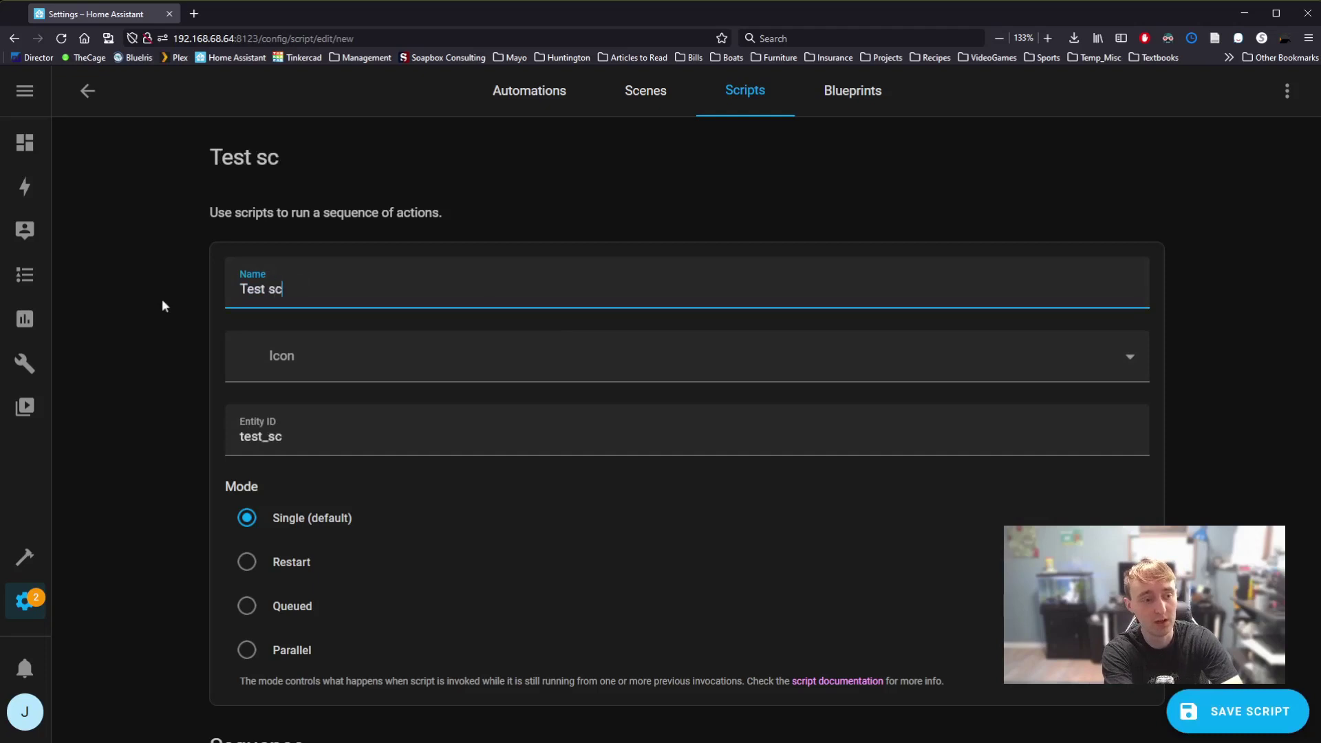
type("ript")
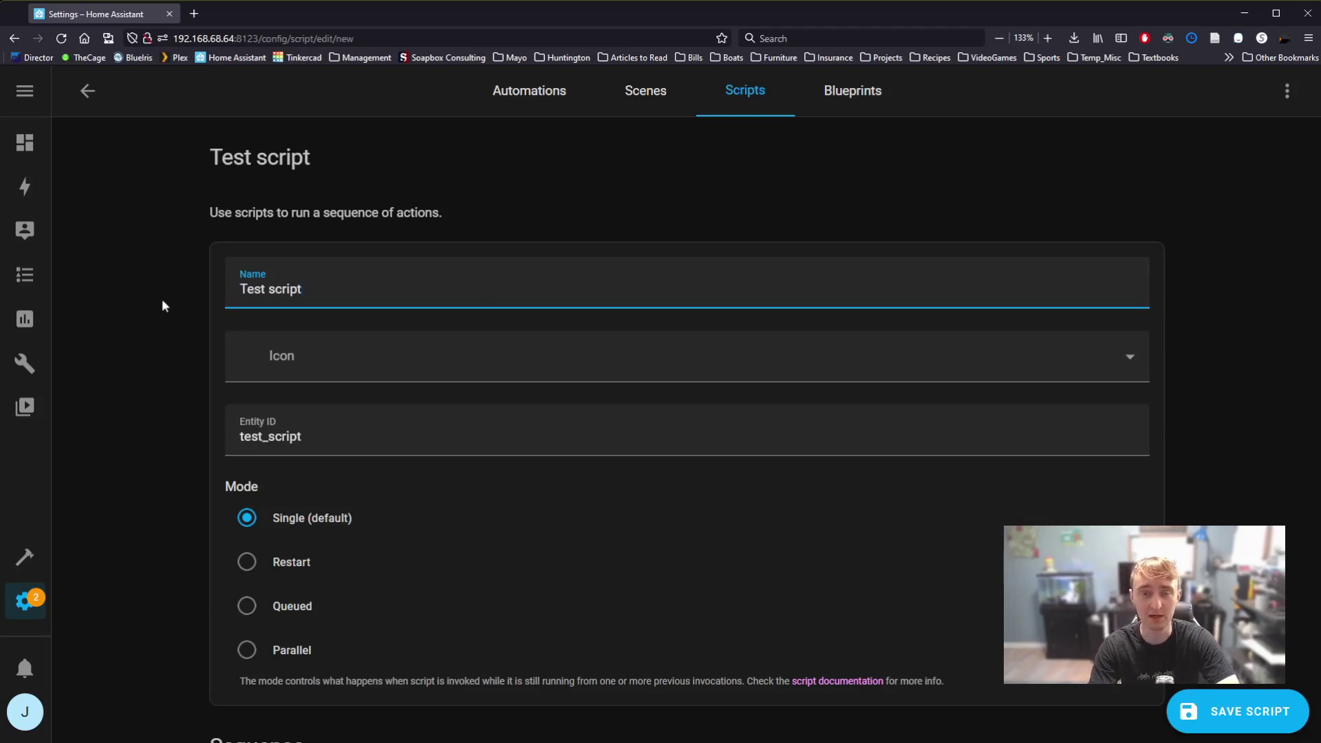
left_click(150, 410)
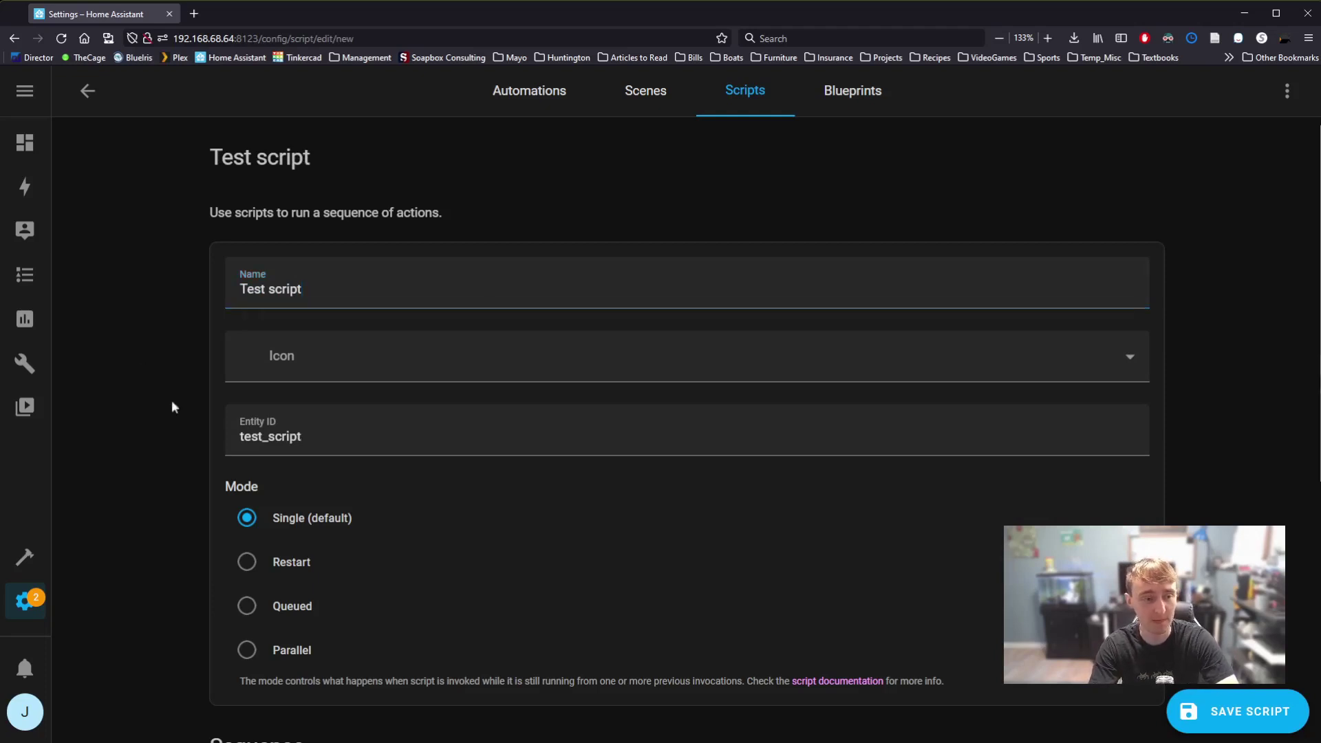
left_click(294, 370)
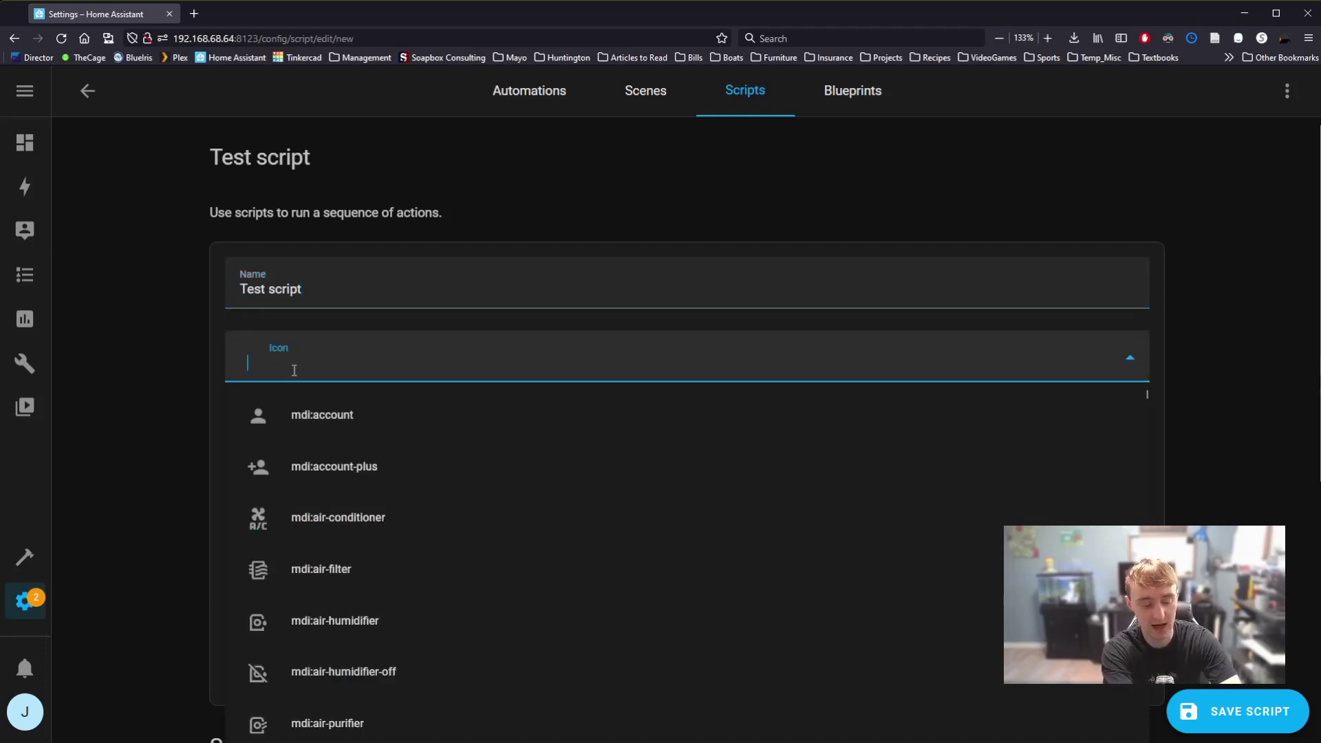
type("script")
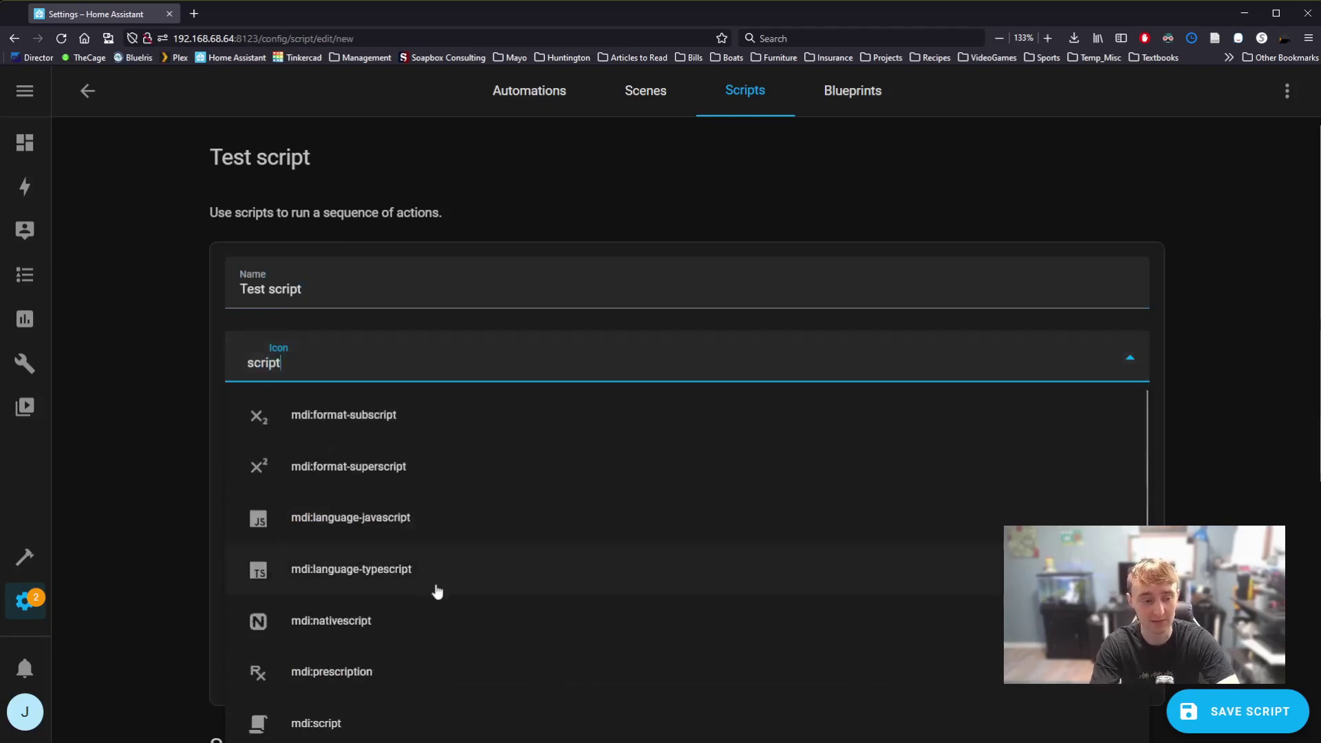
left_click(390, 718)
scroll(172, 440, "down", 6)
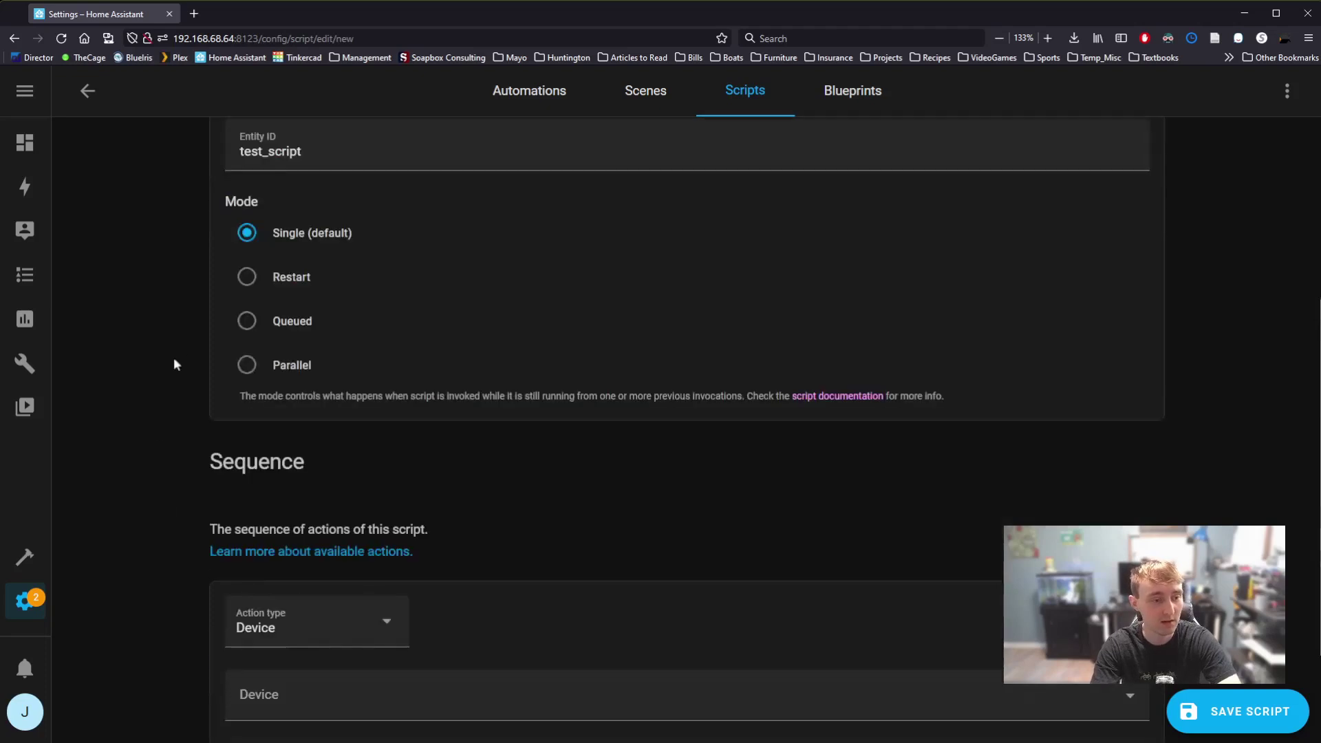
scroll(481, 356, "up", 3)
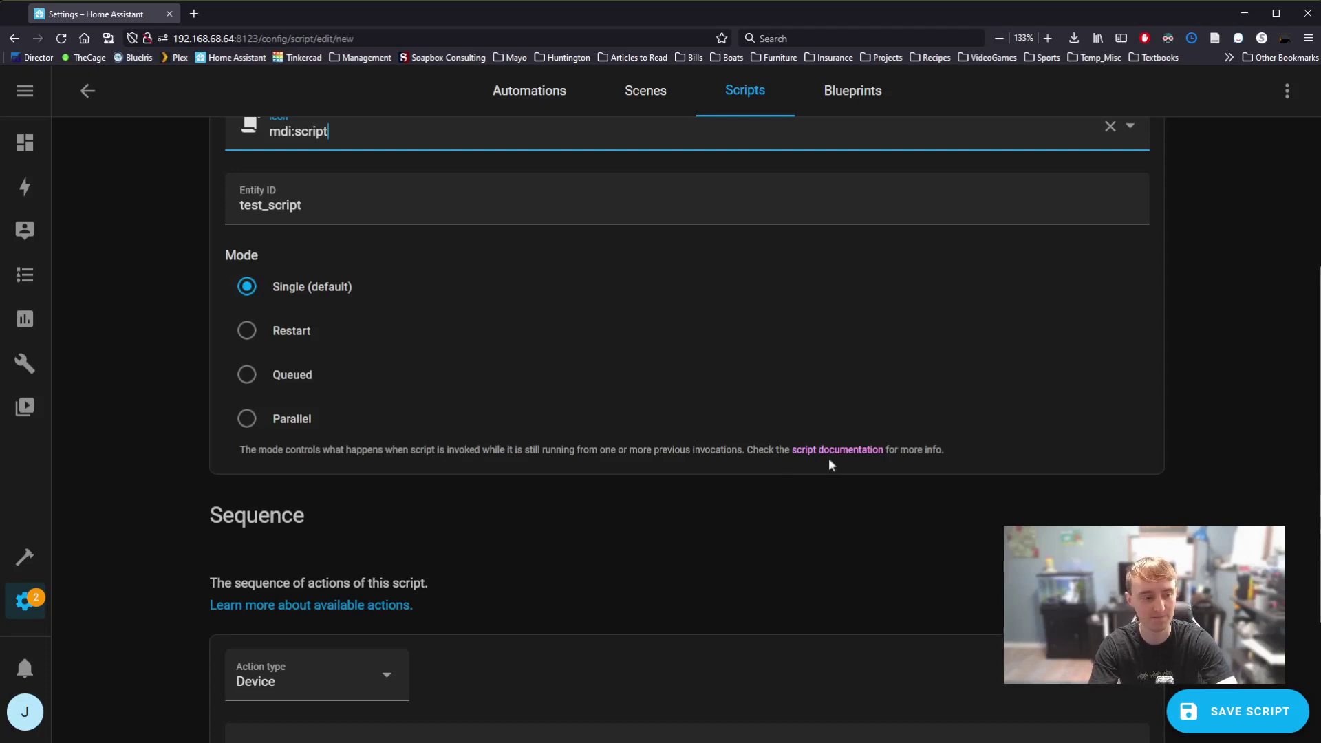
scroll(828, 461, "down", 2)
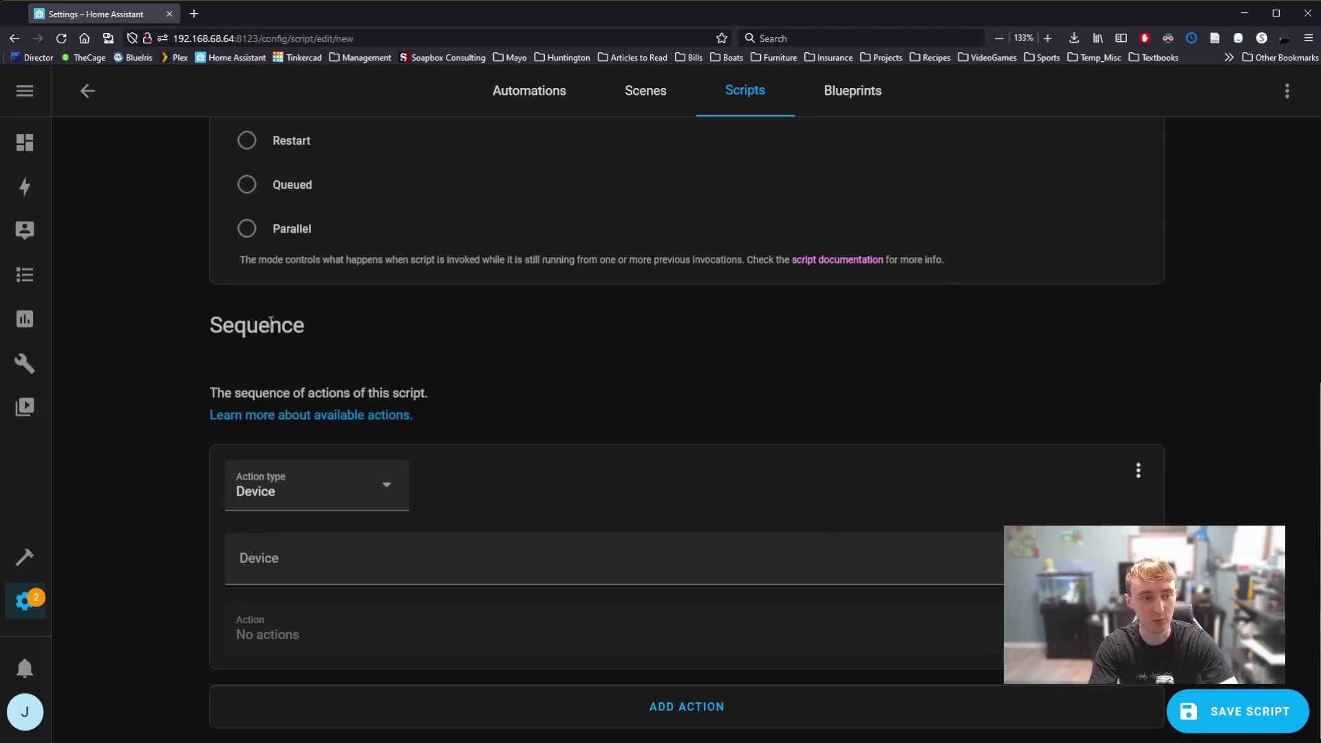
left_click_drag(208, 325, 310, 329)
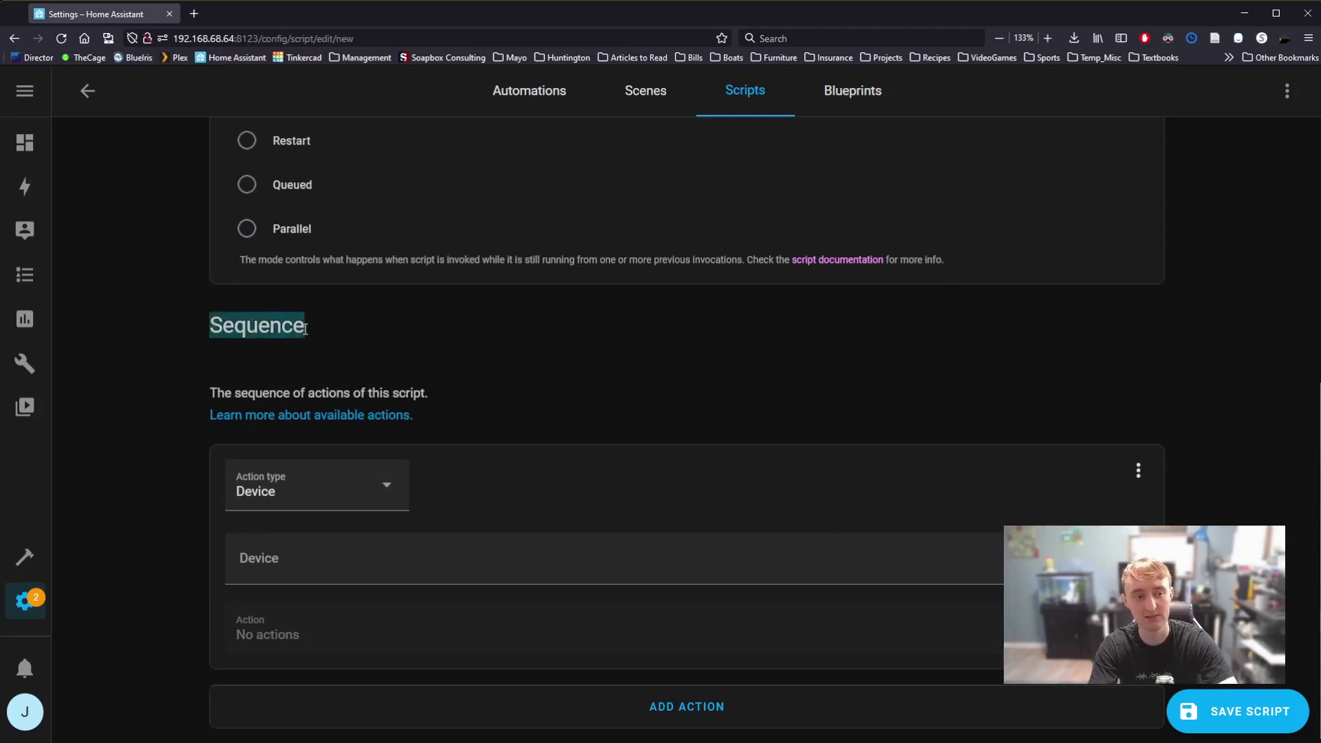
left_click(313, 347)
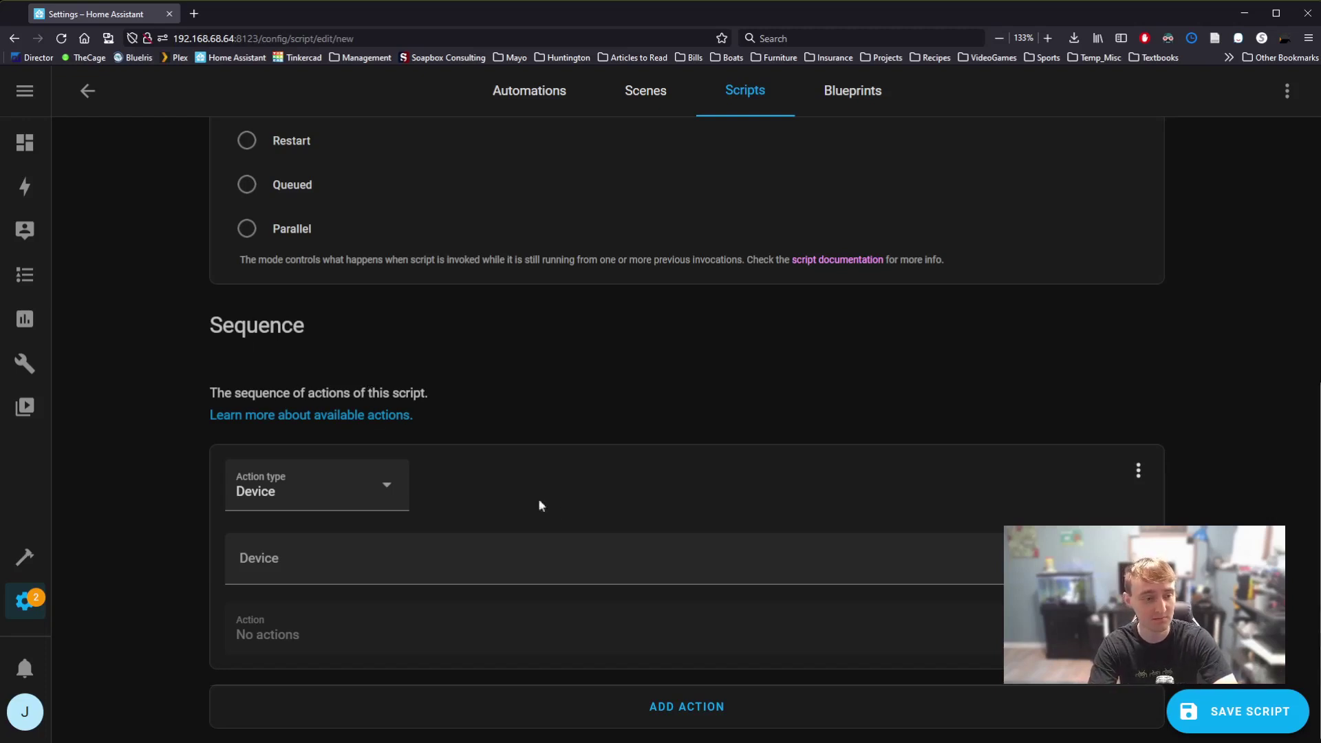
- Configure a Device action targeting Fish Tank Outlet with the Toggle Fish Tank Outlet action
left_click(373, 494)
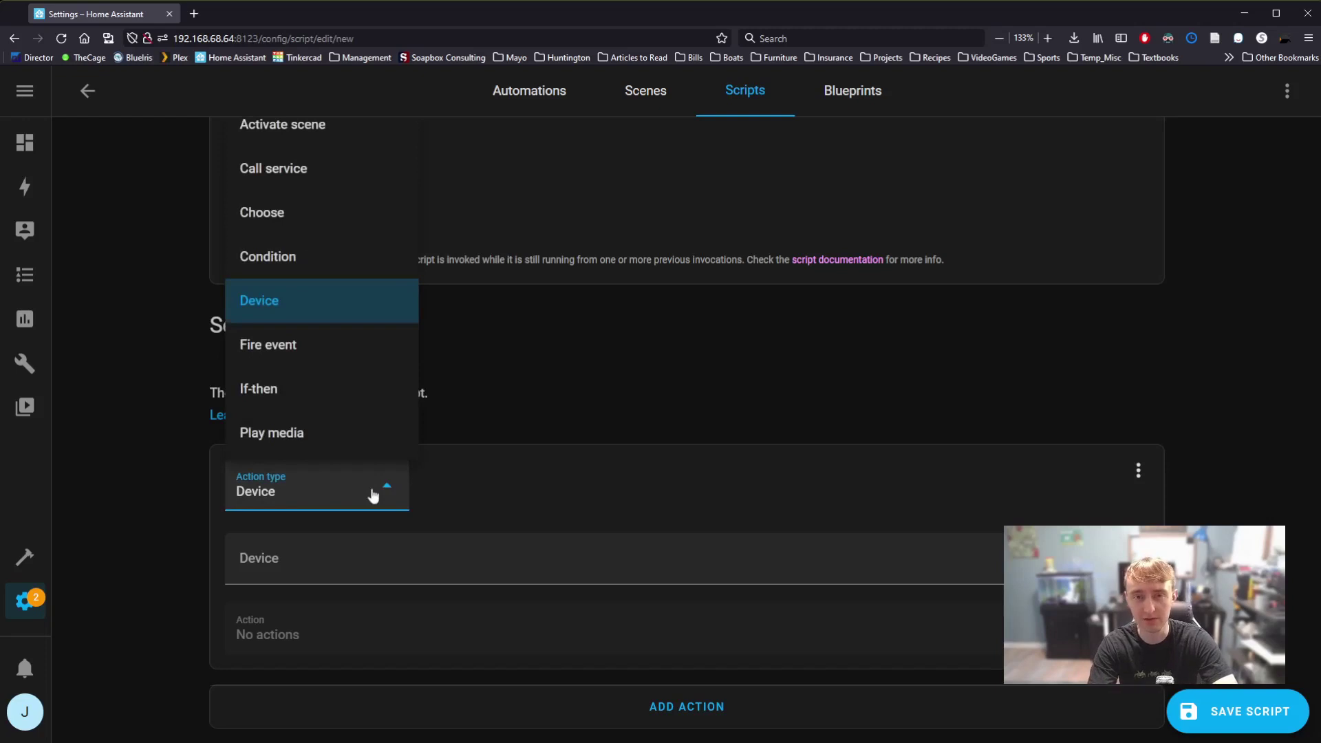
left_click(665, 393)
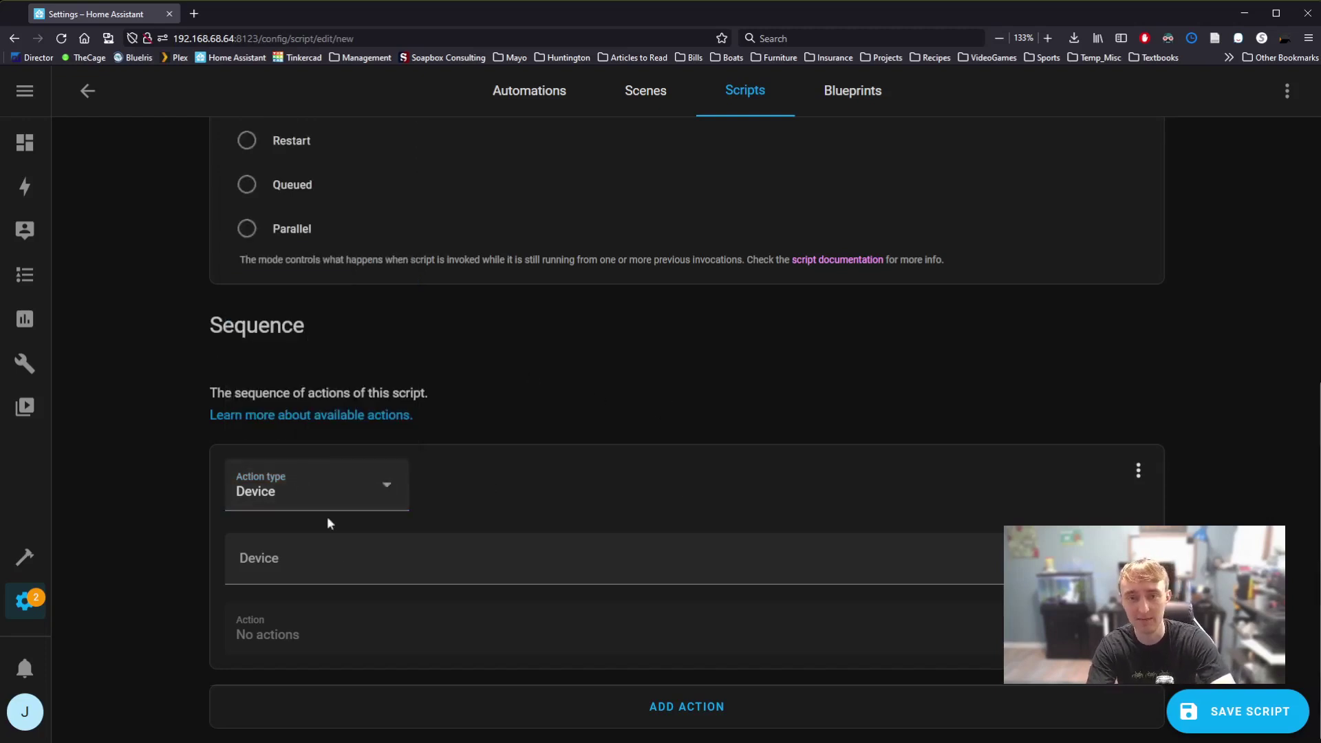
left_click(431, 548)
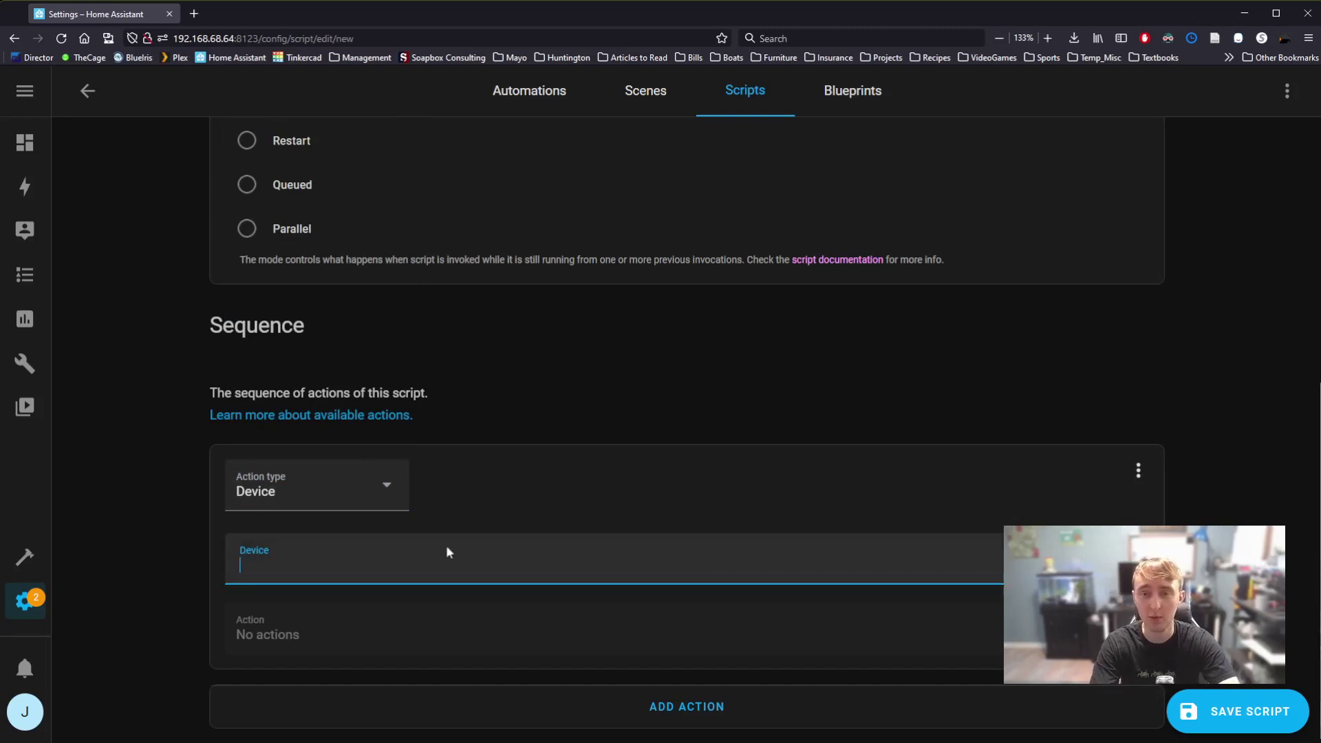
left_click(447, 571)
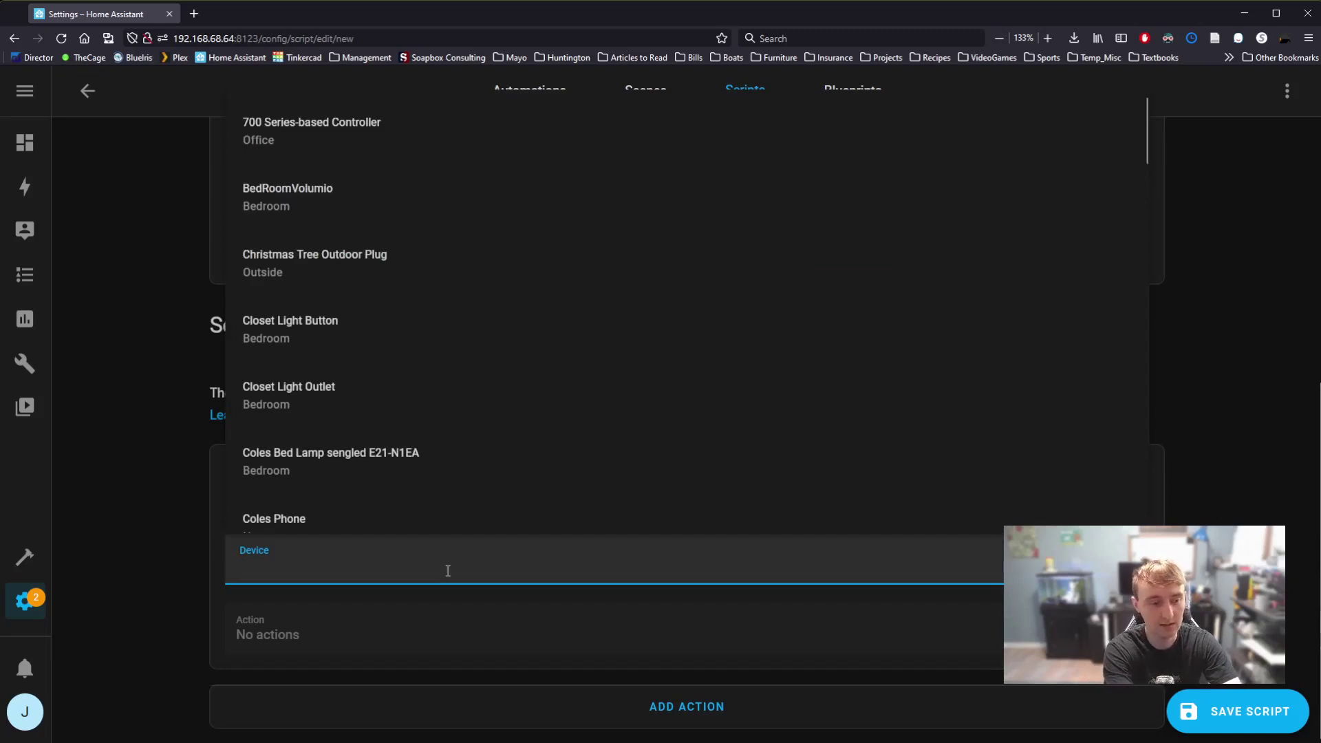
type("fisk")
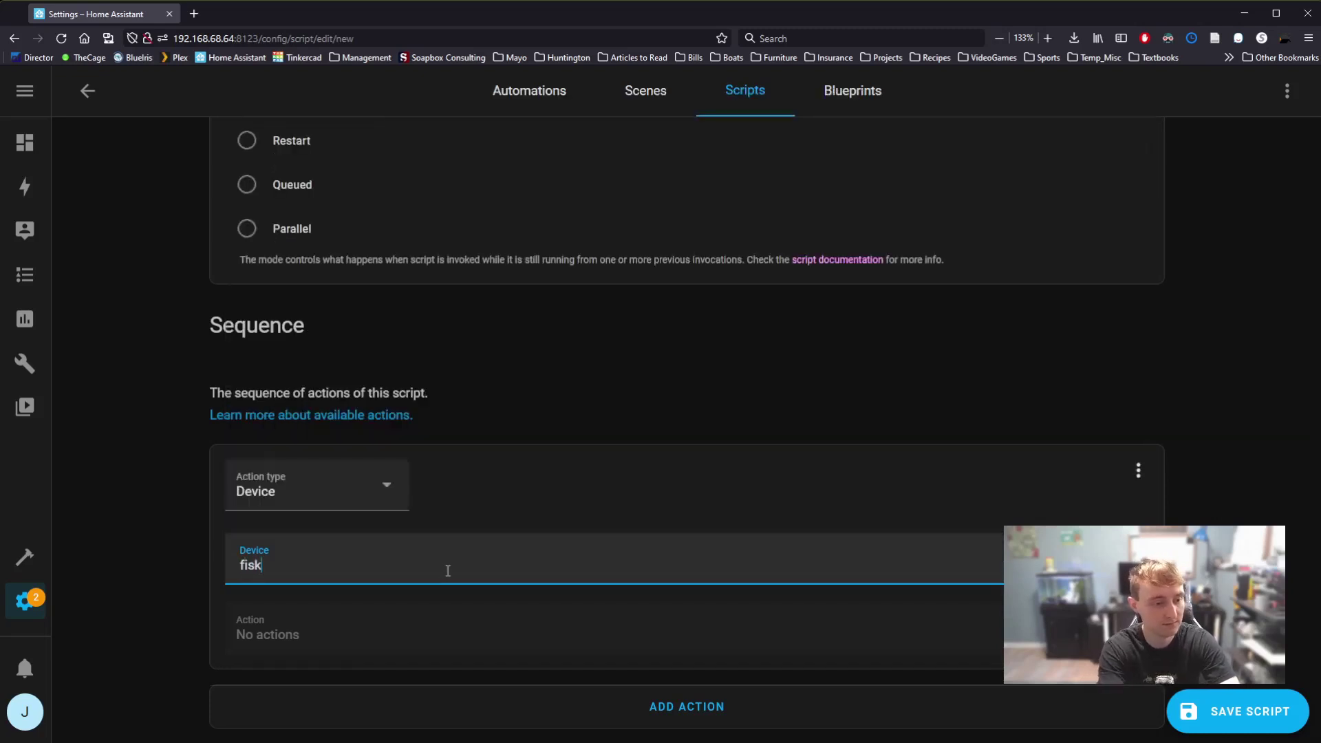
key("BackSpace")
type("h")
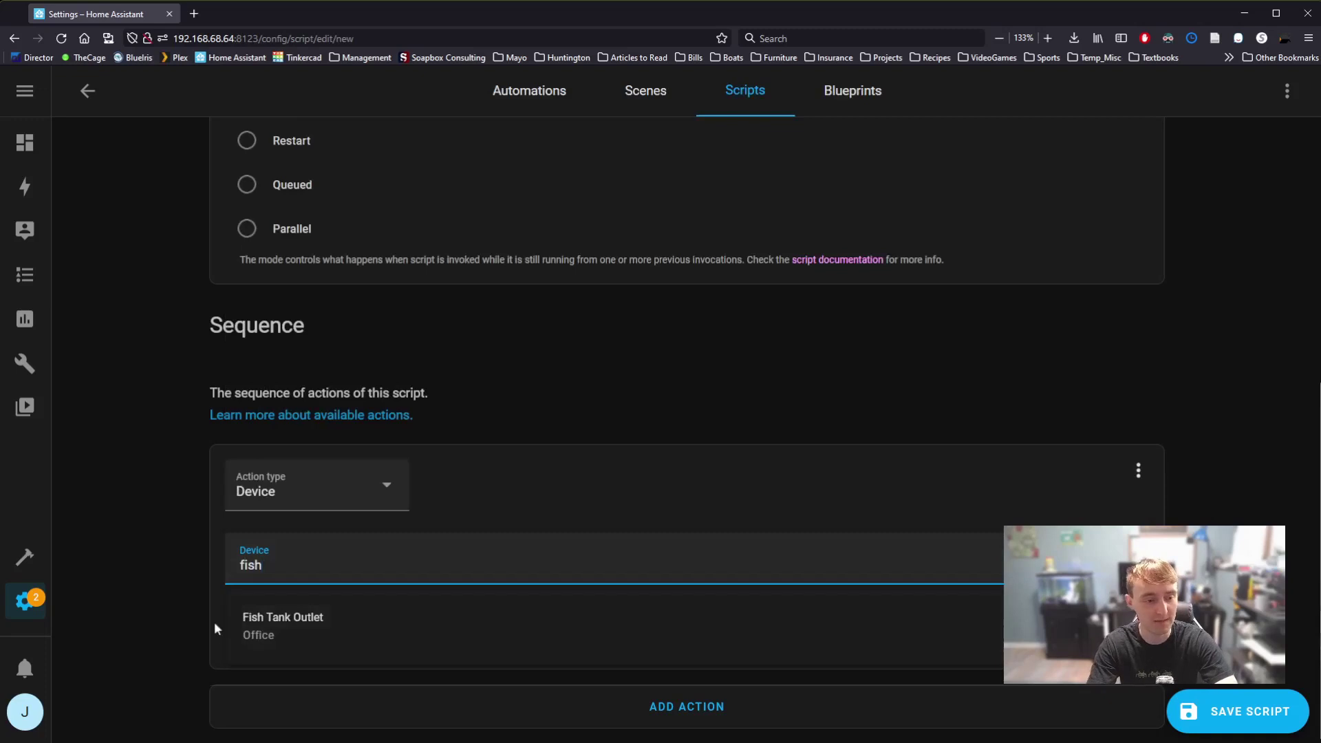
left_click(449, 641)
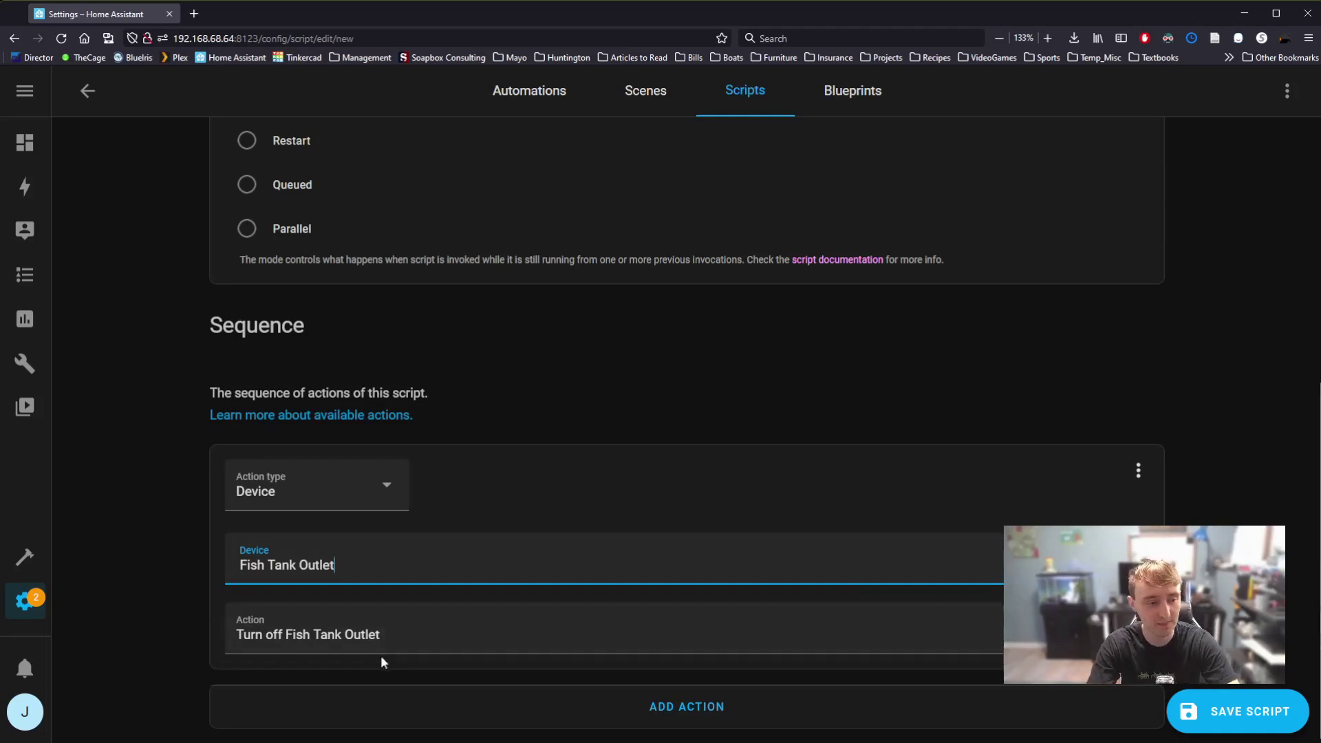
left_click(465, 641)
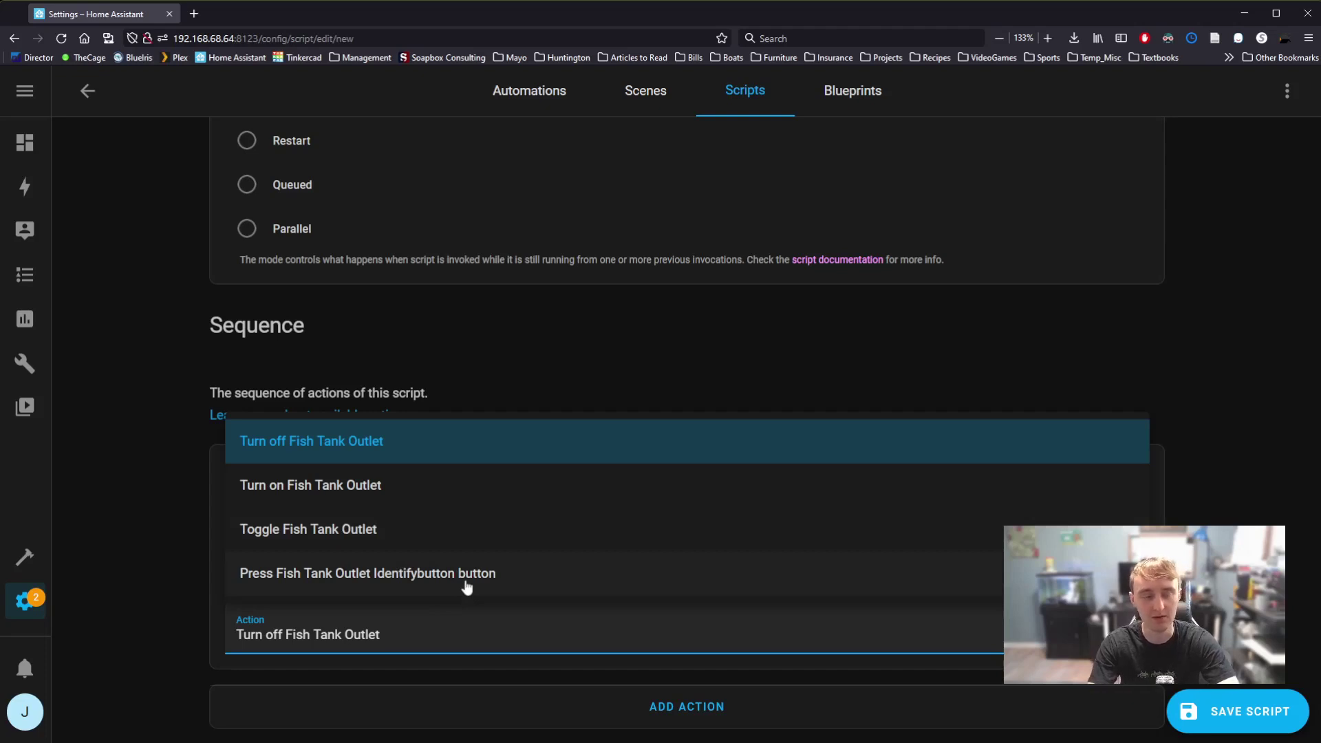
left_click(416, 544)
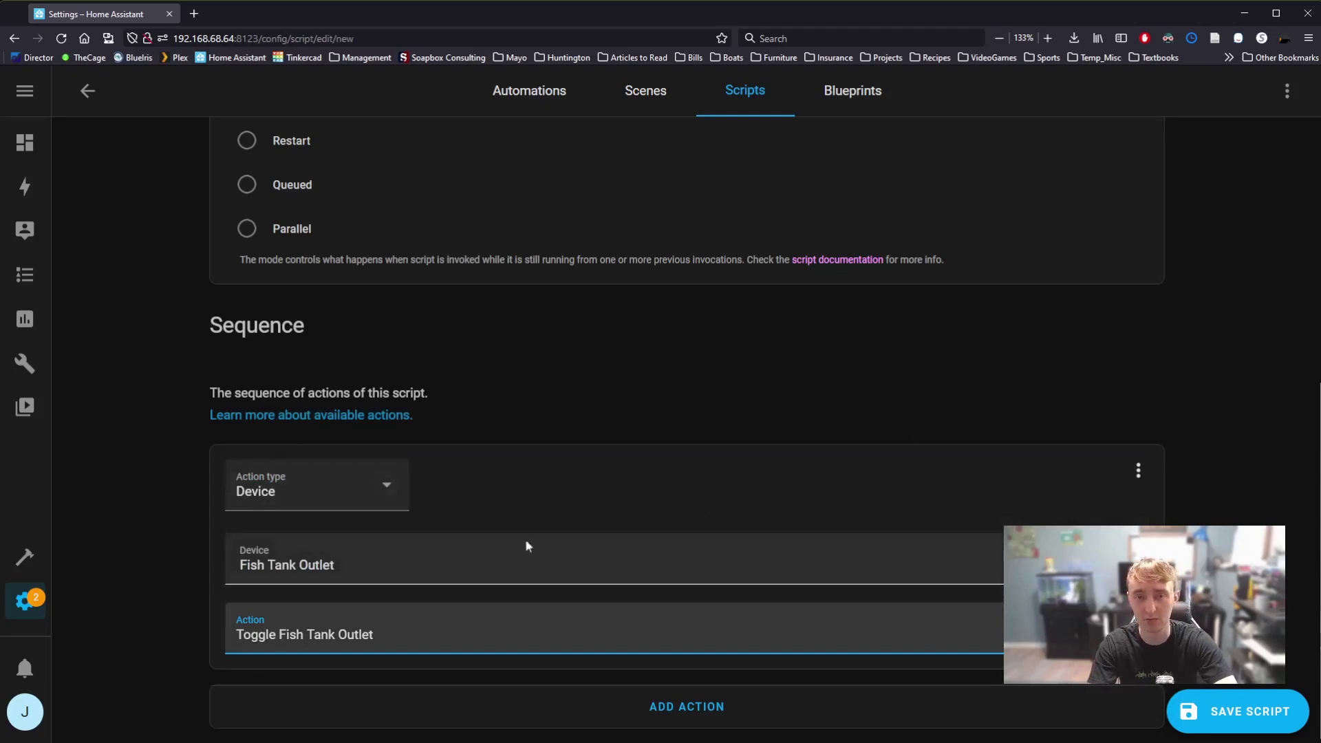
- Test-run the Toggle Fish Tank Outlet action from its options menu and confirm it succeeds
left_click(1139, 472)
left_click(1199, 249)
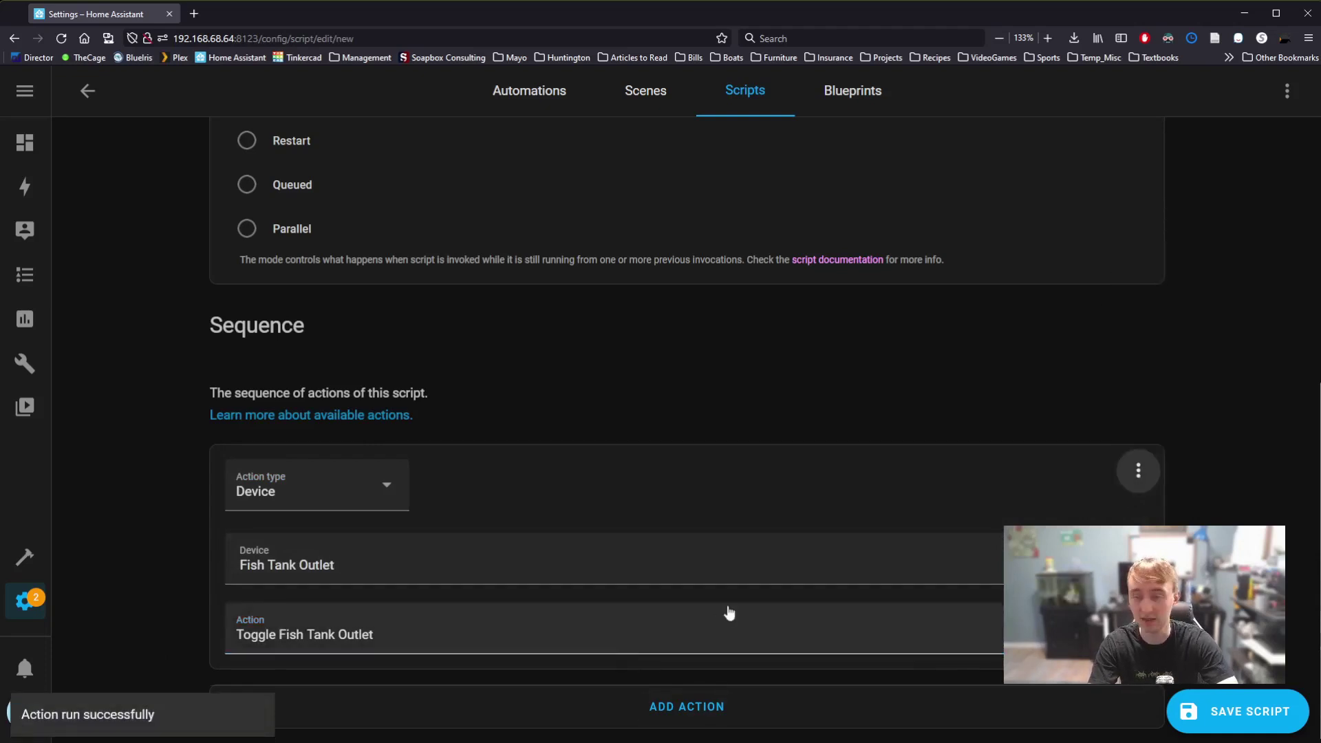
left_click(1139, 471)
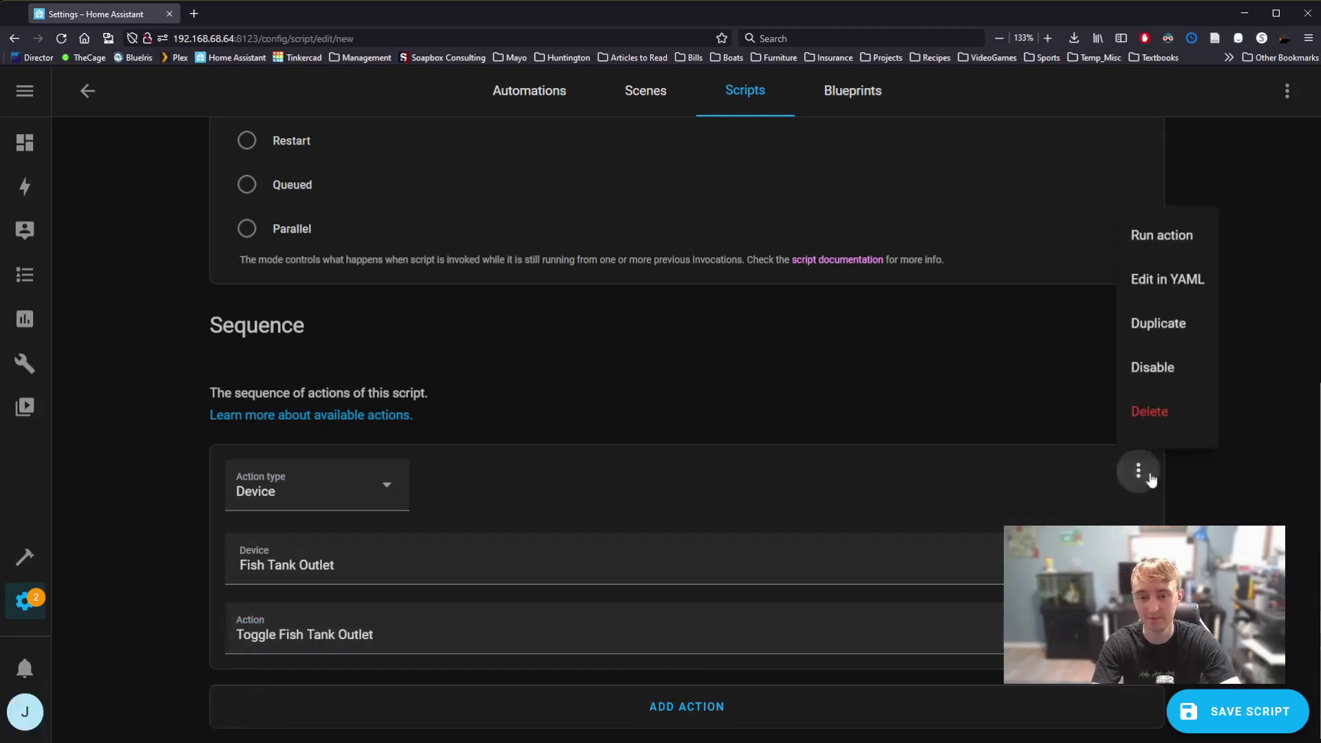
left_click(1178, 238)
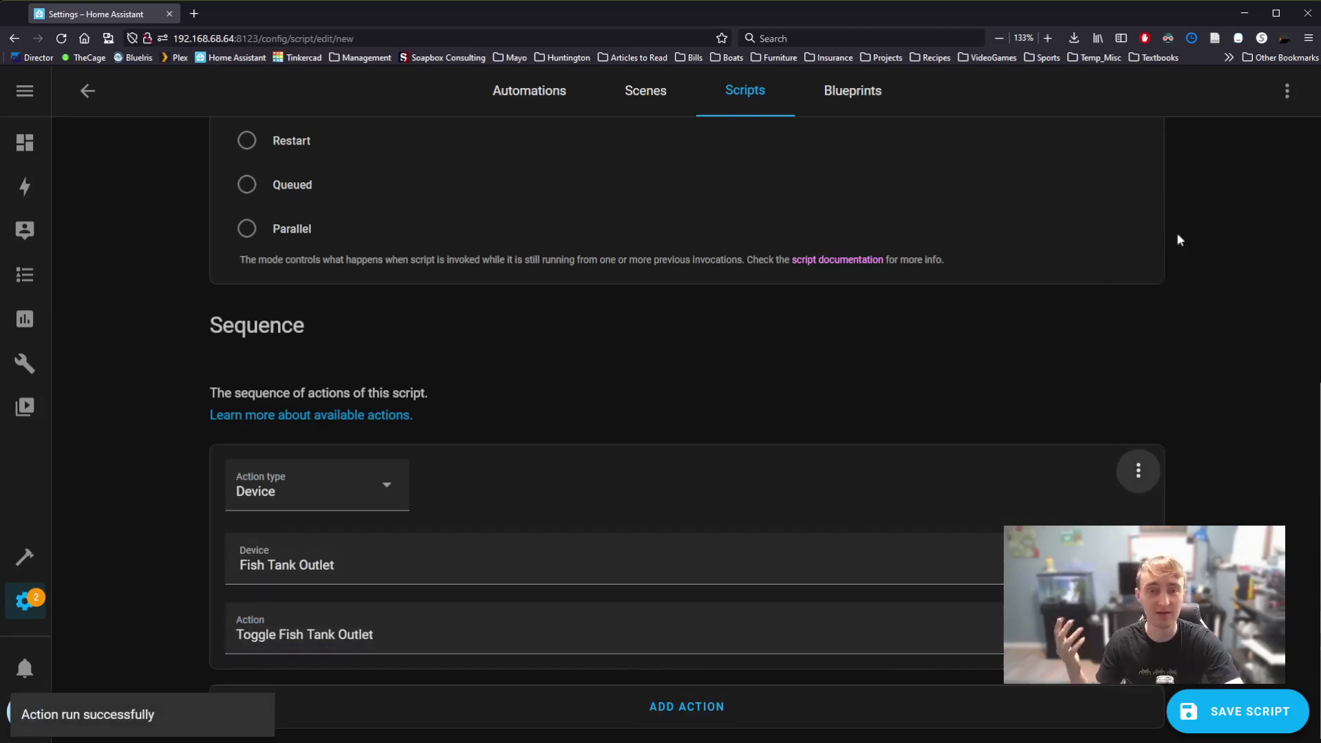
left_click(381, 483)
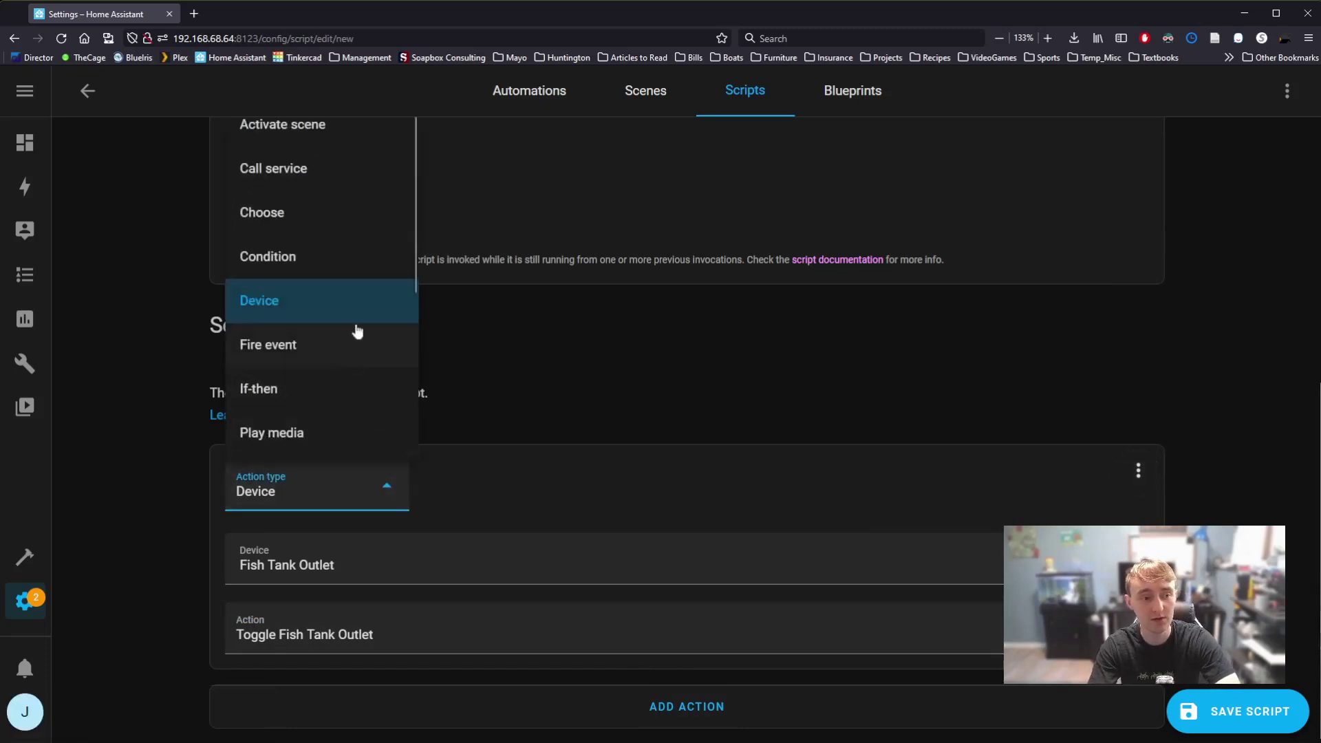
- Switch the action's device to Pendant sengled E21-N1EA, set to increase its brightness
left_click(538, 570)
left_click_drag(538, 570, 214, 571)
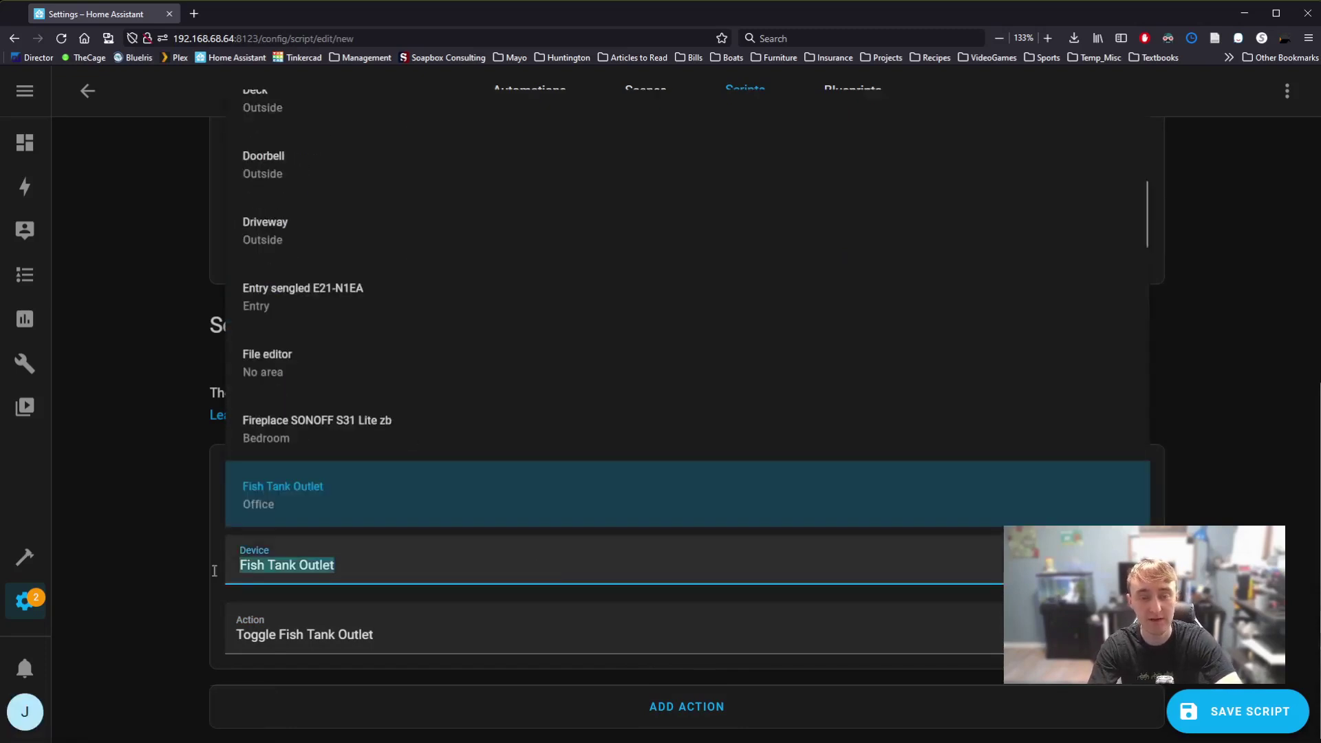
type("pend")
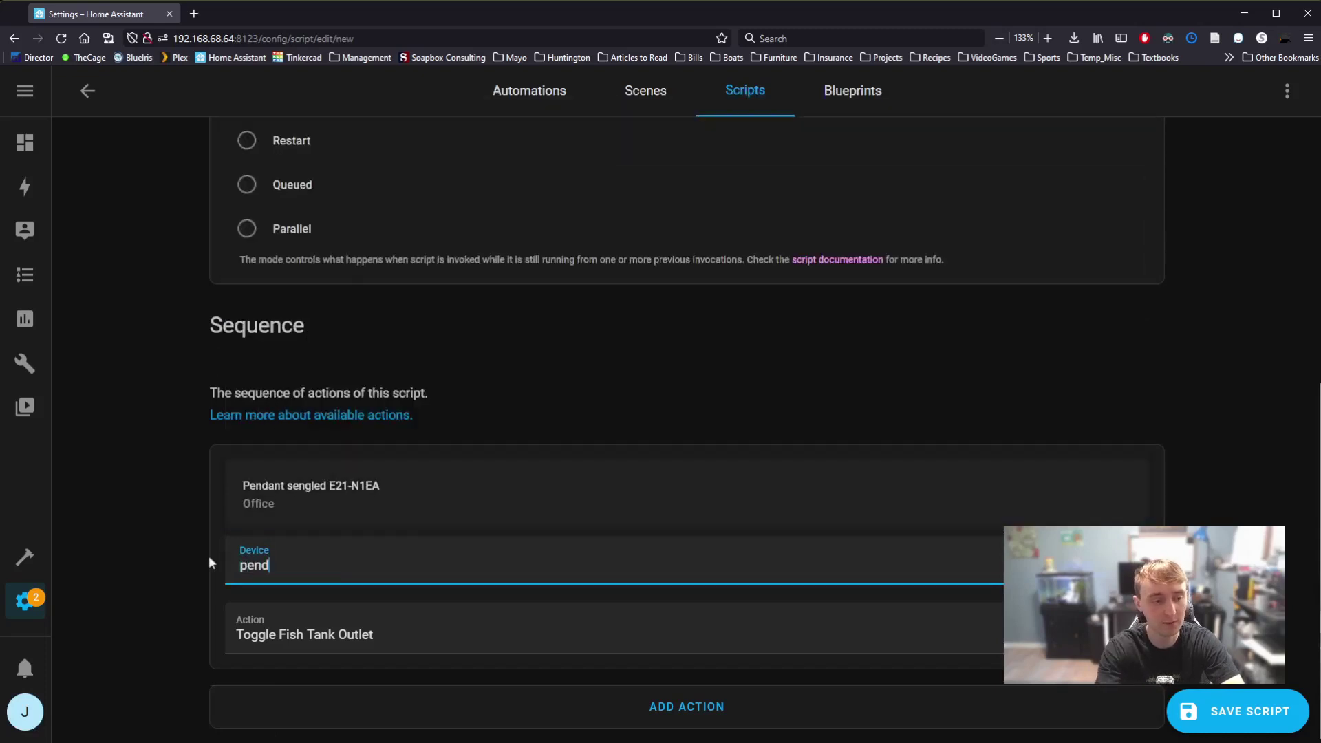
left_click(467, 504)
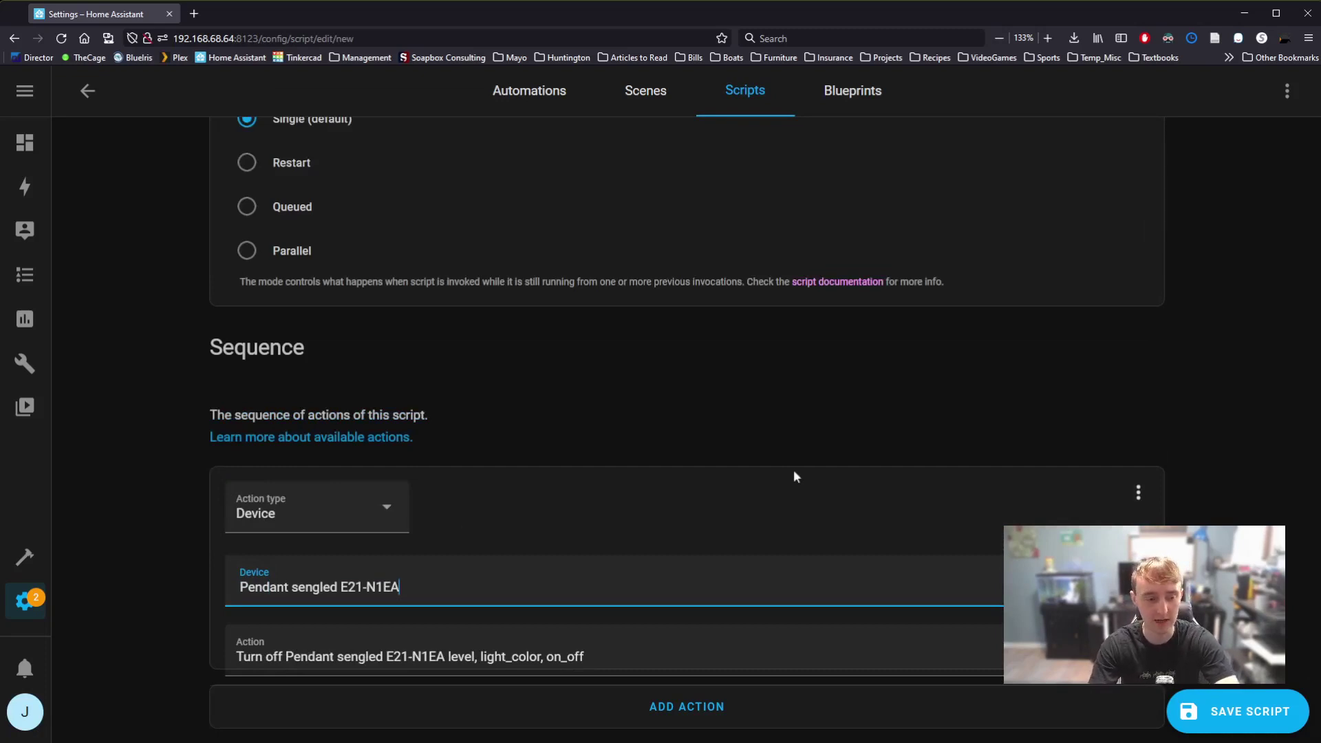
left_click(701, 647)
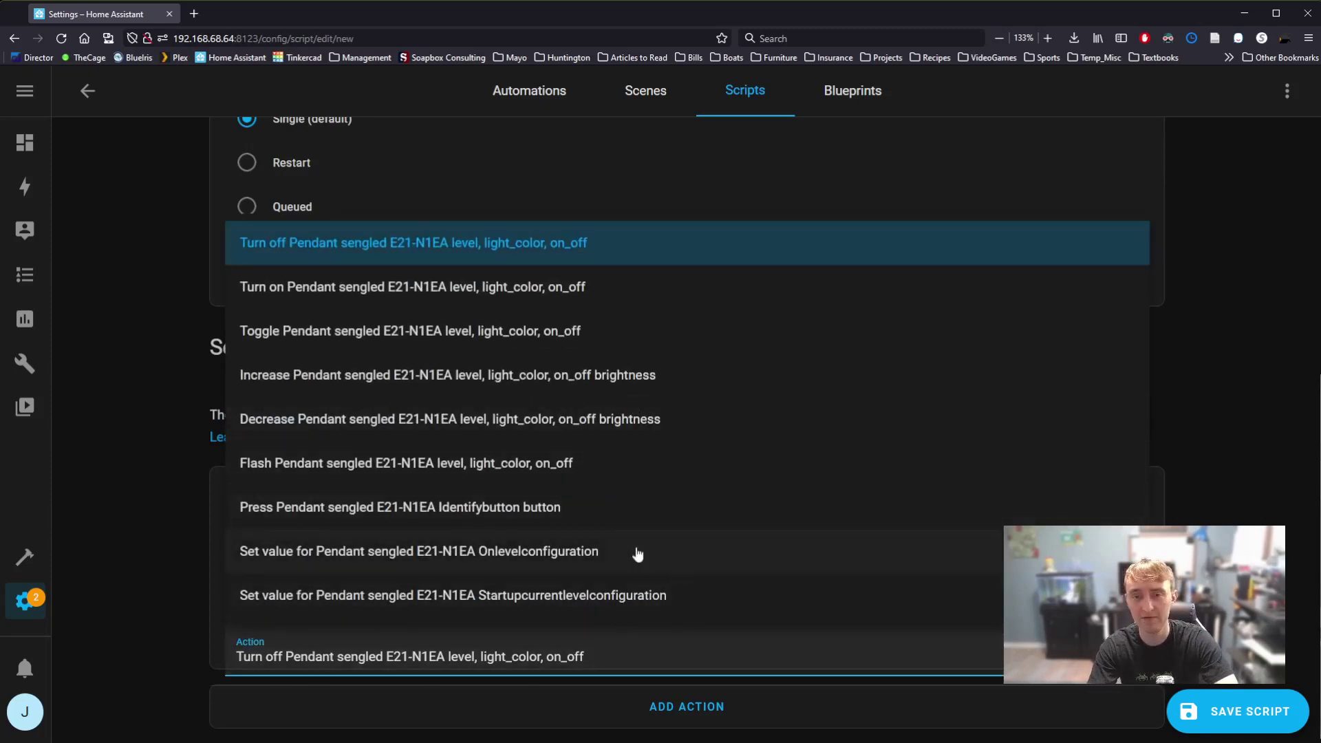
left_click(597, 380)
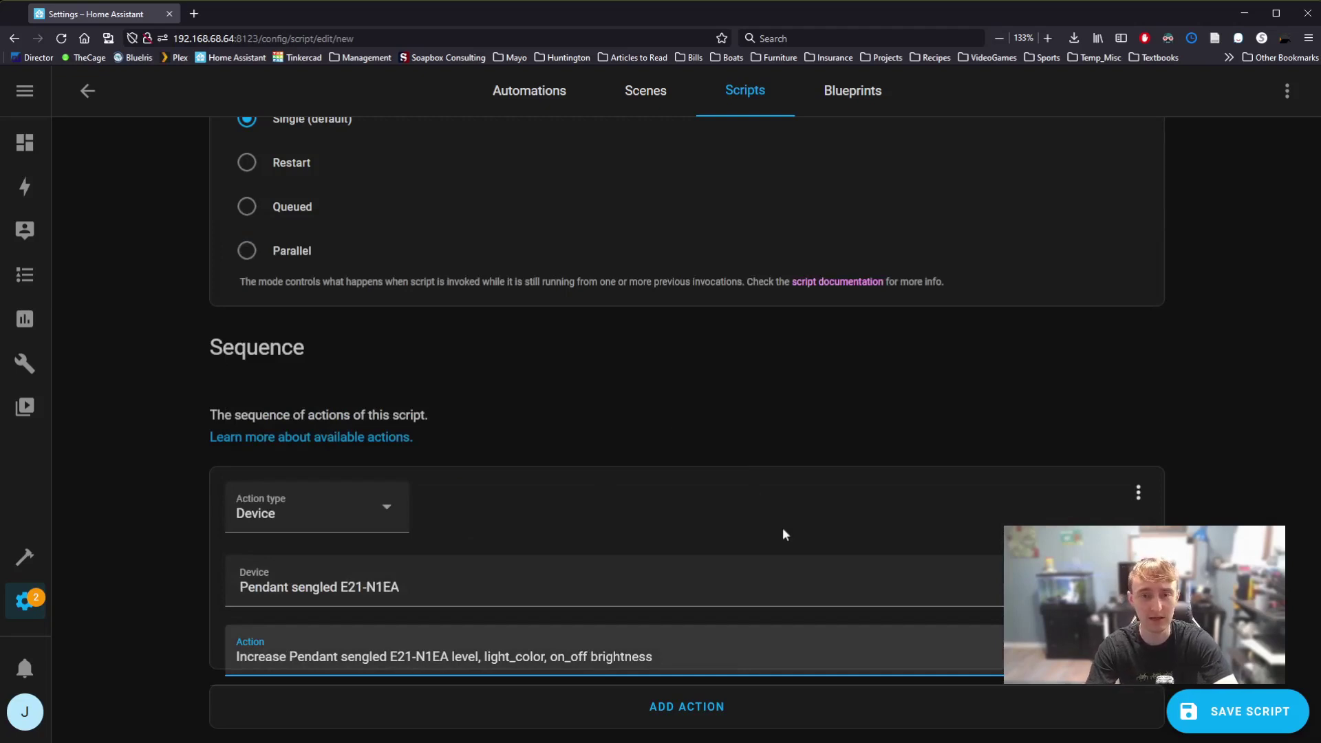
left_click(381, 529)
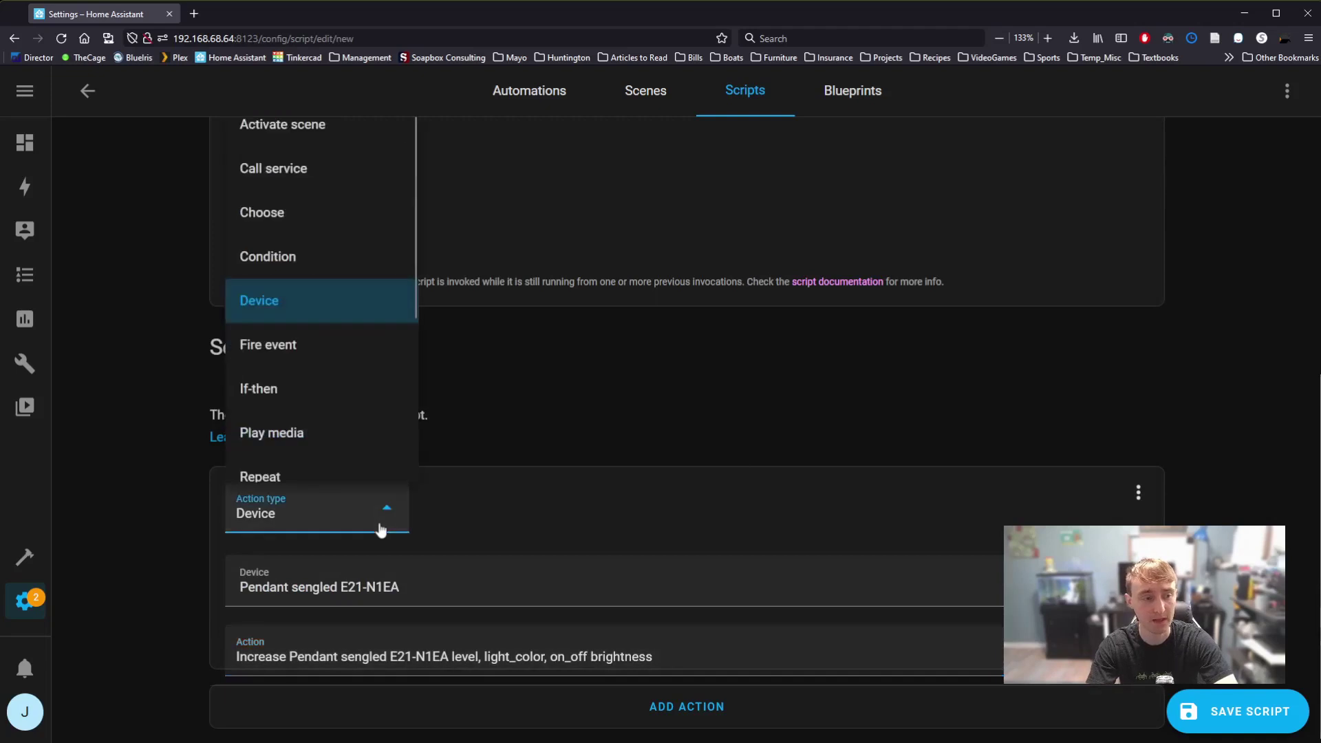
- Change the action to a Call service step using Light: Turn on and review its options
left_click(309, 172)
left_click(517, 647)
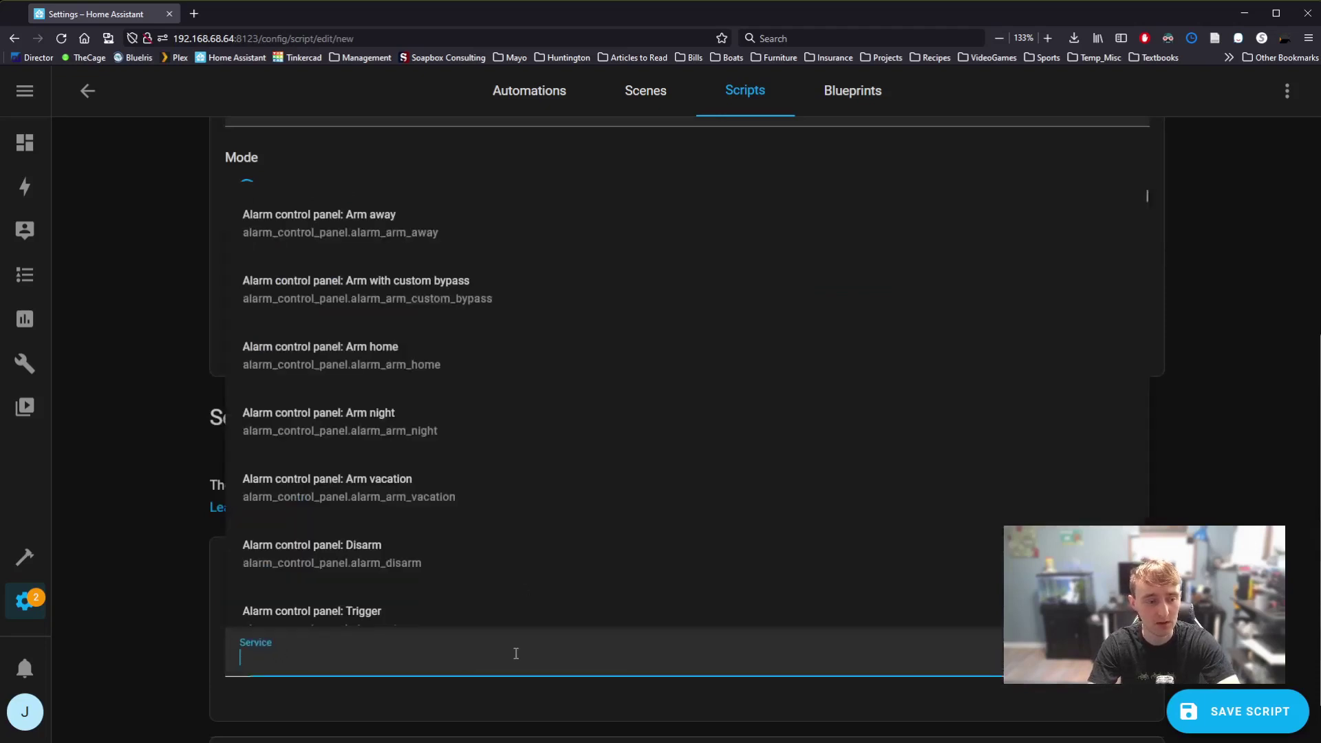
type("light")
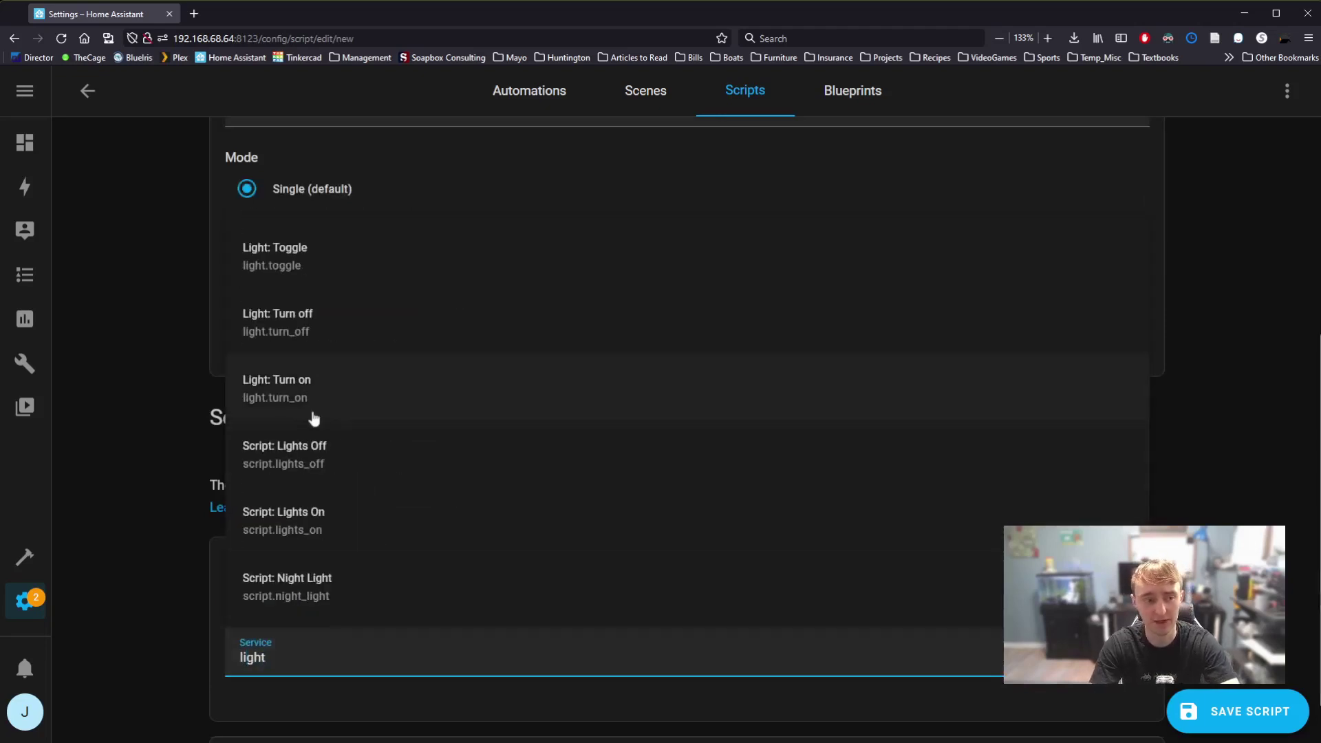
left_click(366, 381)
scroll(676, 510, "down", 15)
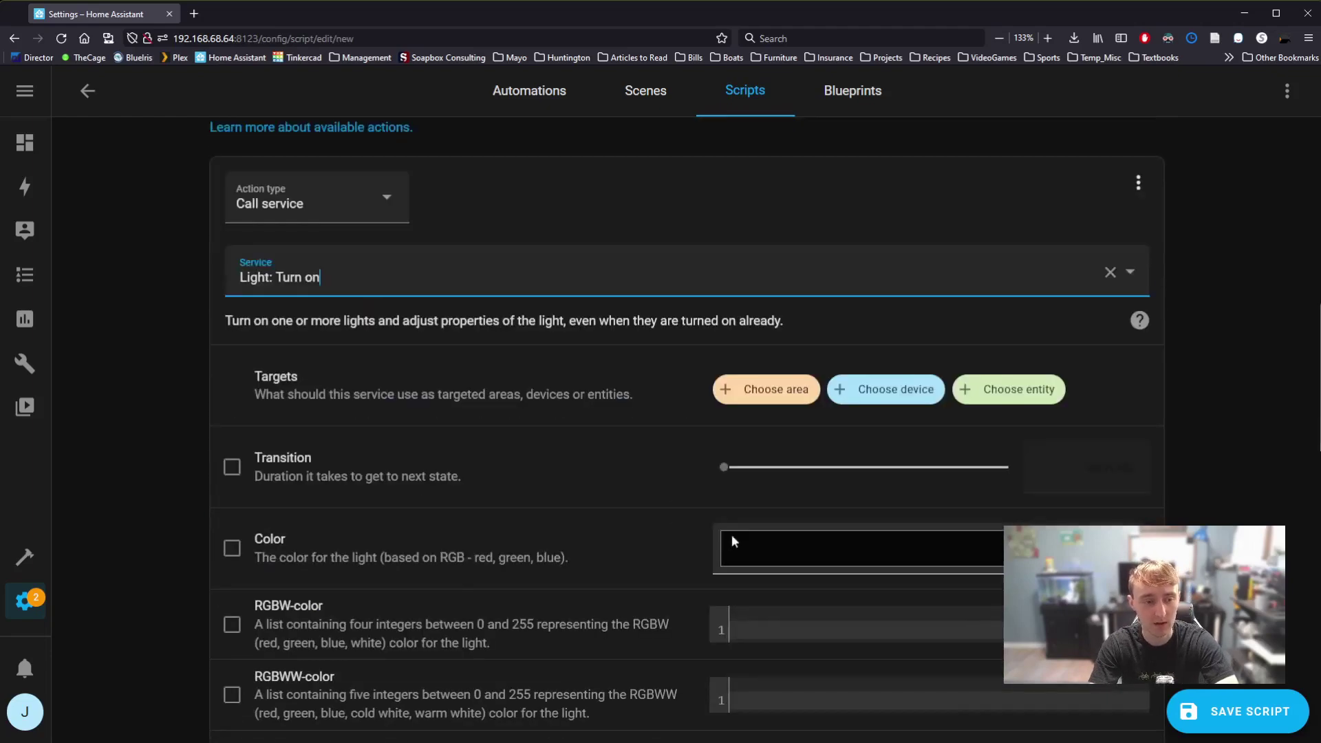
scroll(683, 624, "down", 5)
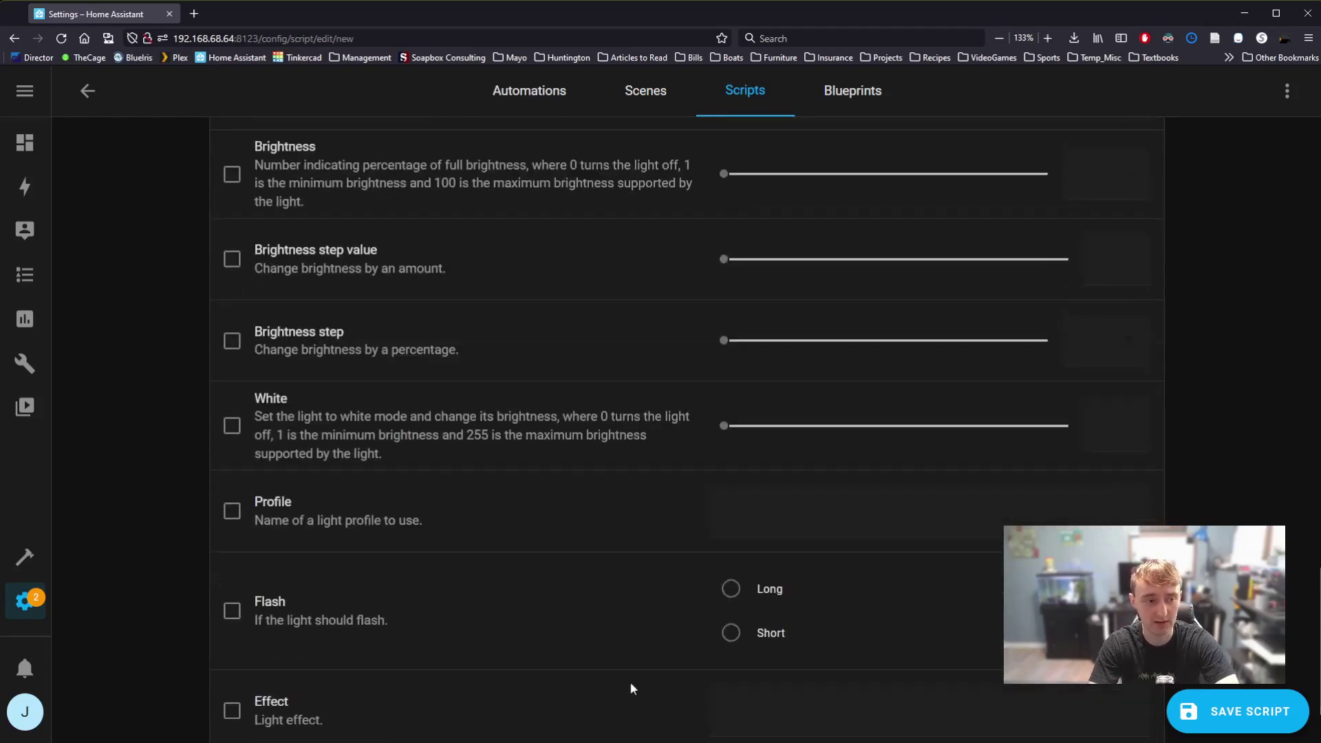
scroll(612, 696, "up", 12)
scroll(570, 691, "up", 2)
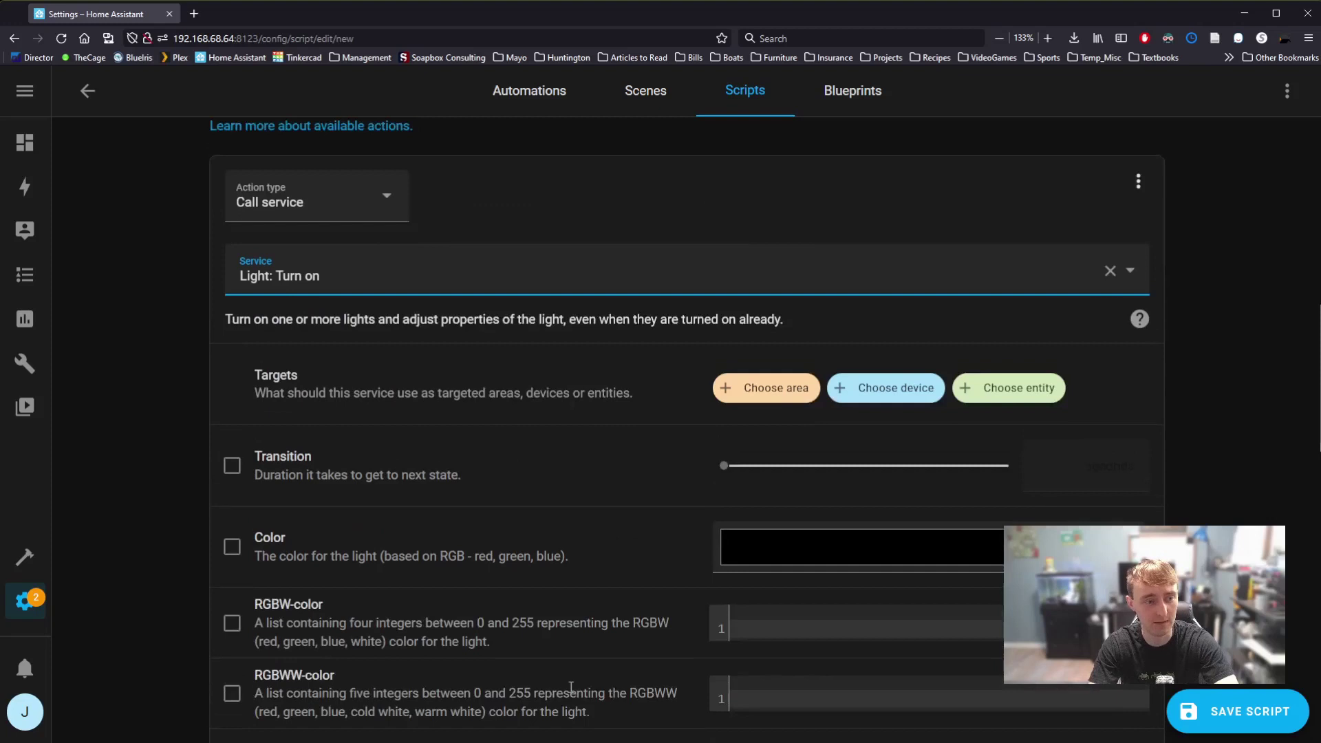
scroll(570, 688, "down", 3)
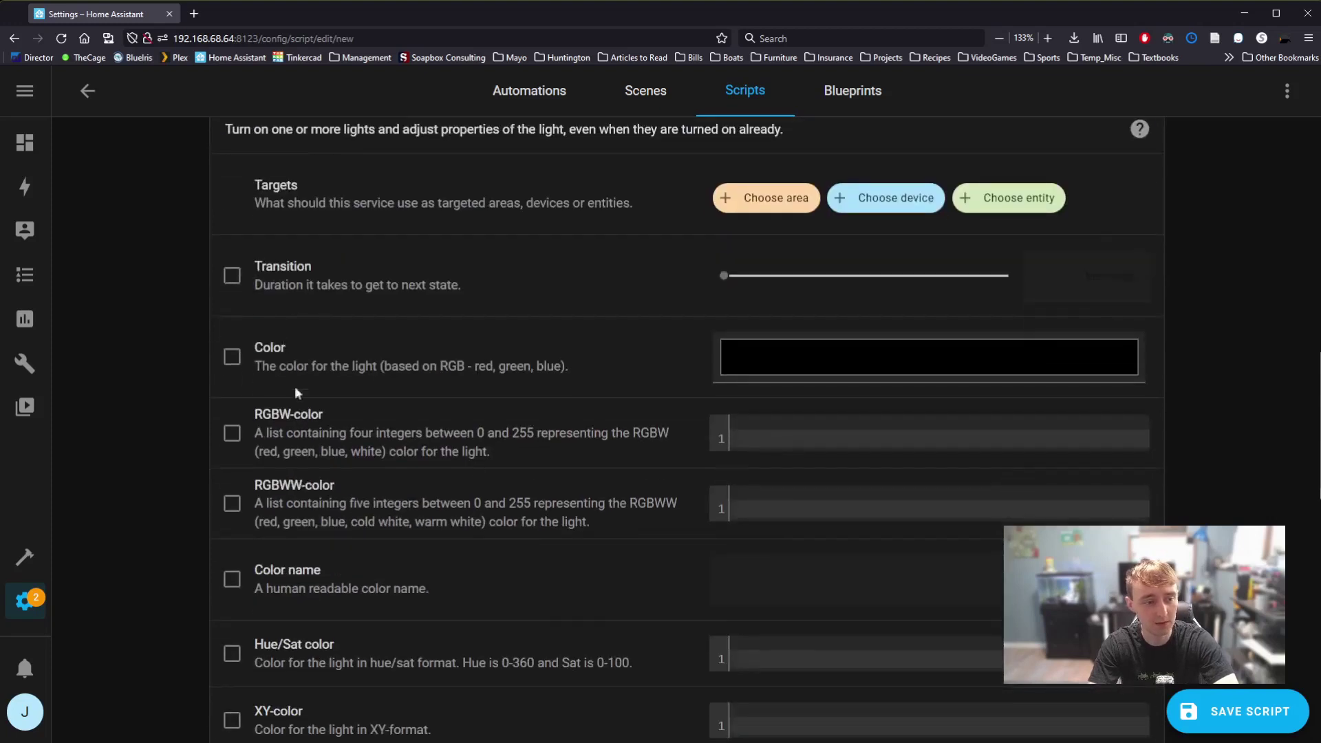
scroll(323, 485, "down", 5)
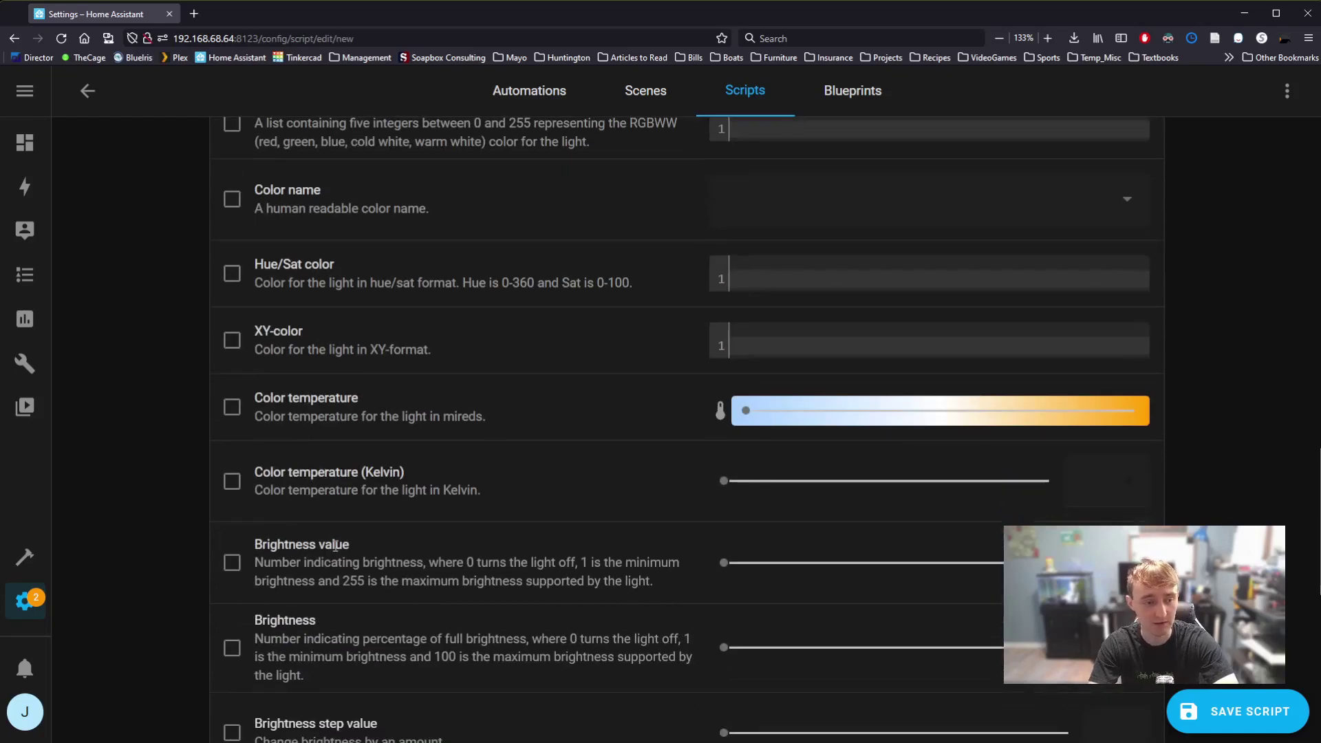
scroll(385, 661, "up", 5)
scroll(422, 643, "up", 5)
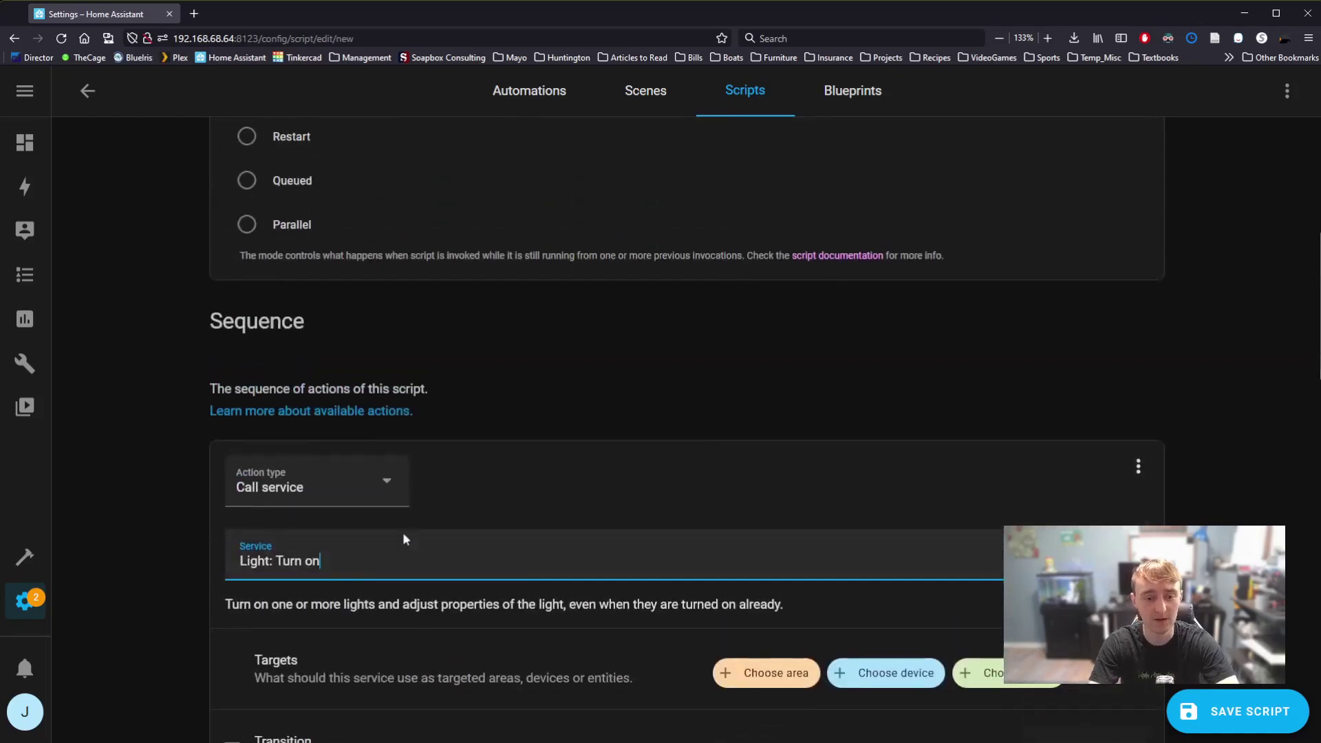
scroll(885, 671, "down", 4)
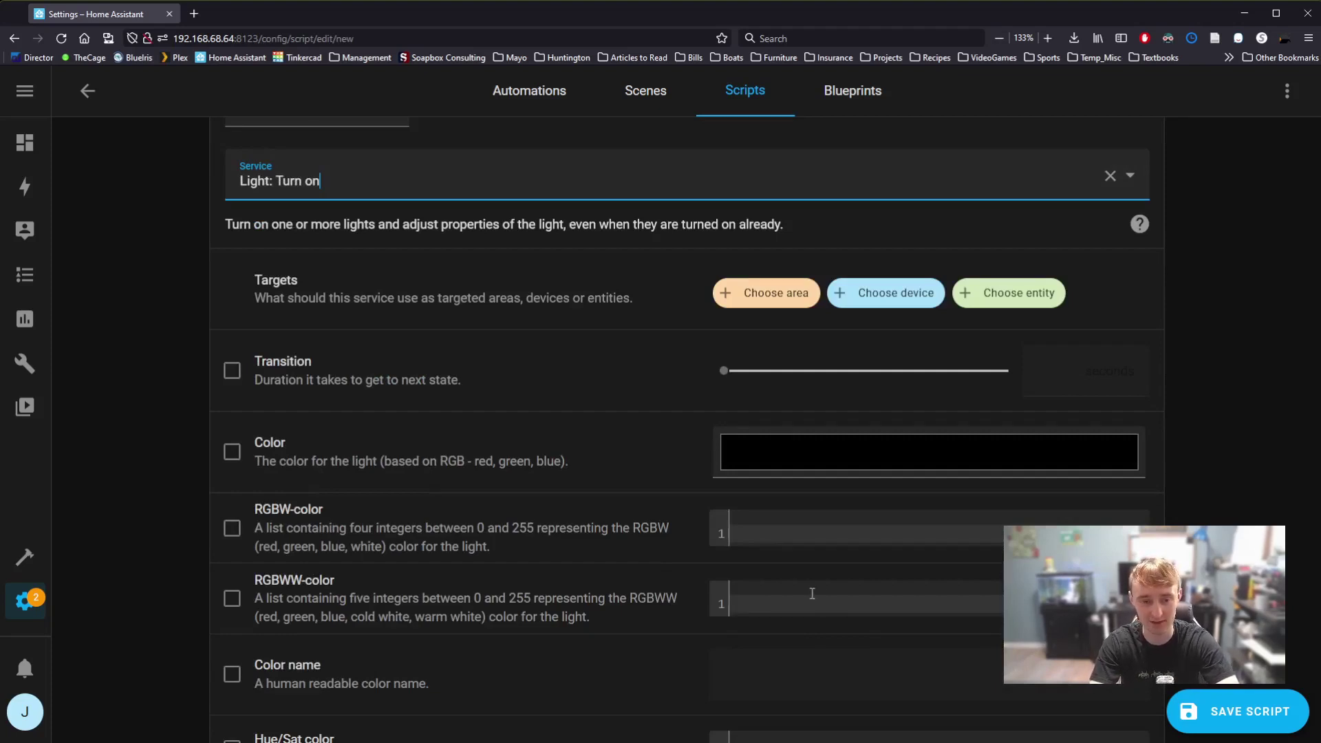
scroll(812, 593, "up", 5)
- Target the Pendant sengled E21-N1EA device and enable the Color name option
left_click(891, 494)
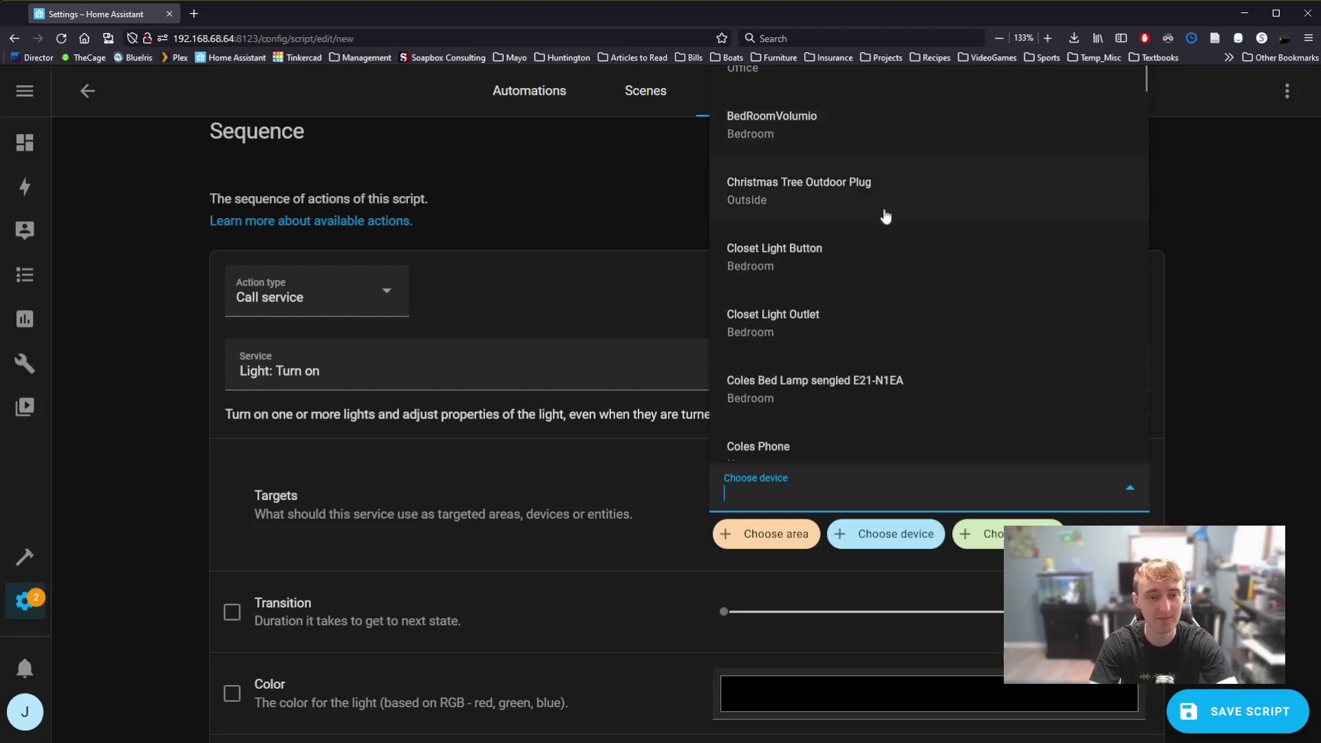
type("pen")
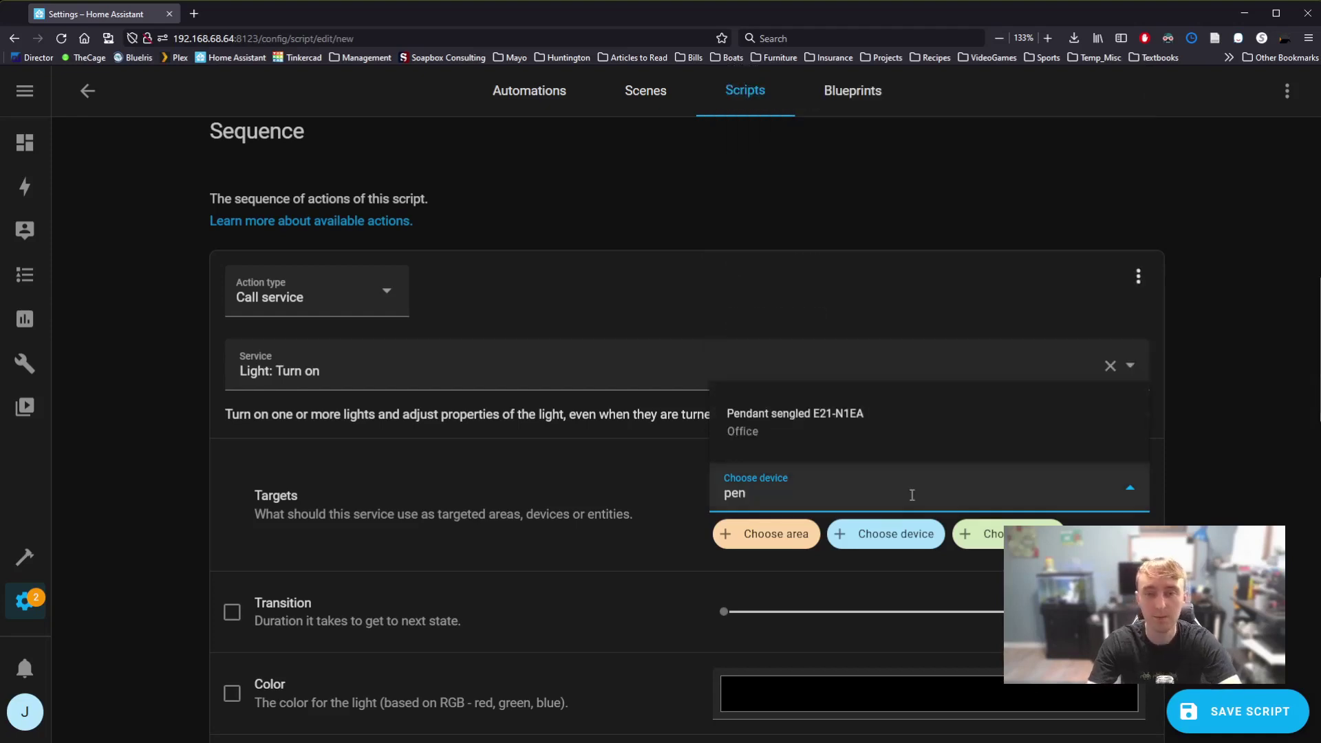
left_click(930, 436)
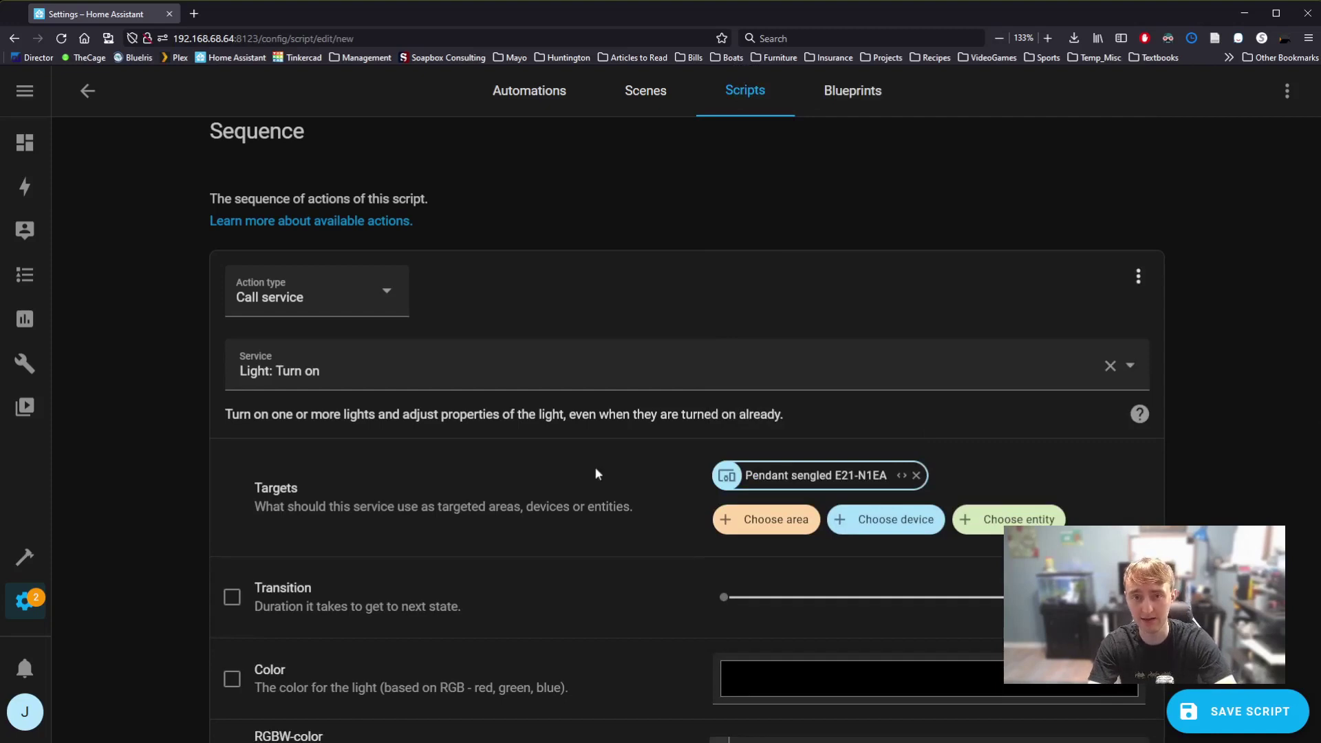
scroll(597, 480, "down", 3)
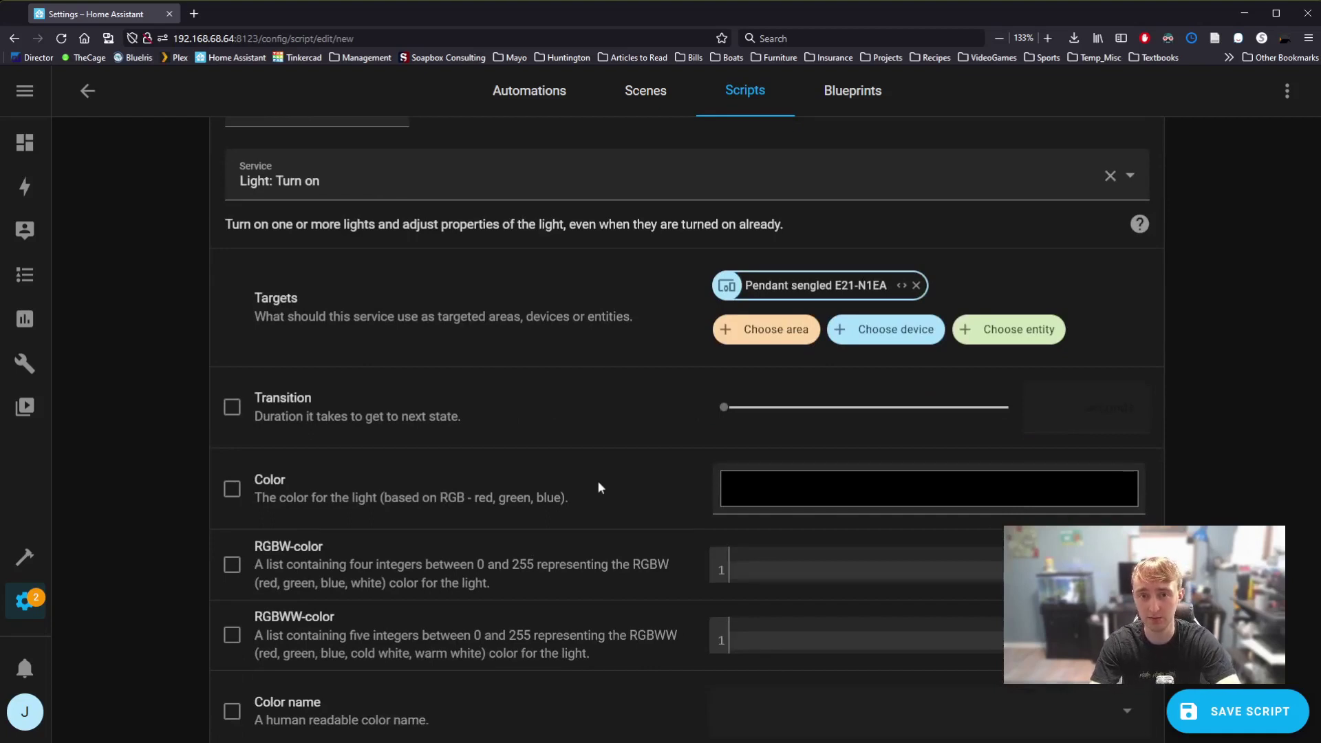
scroll(597, 488, "down", 3)
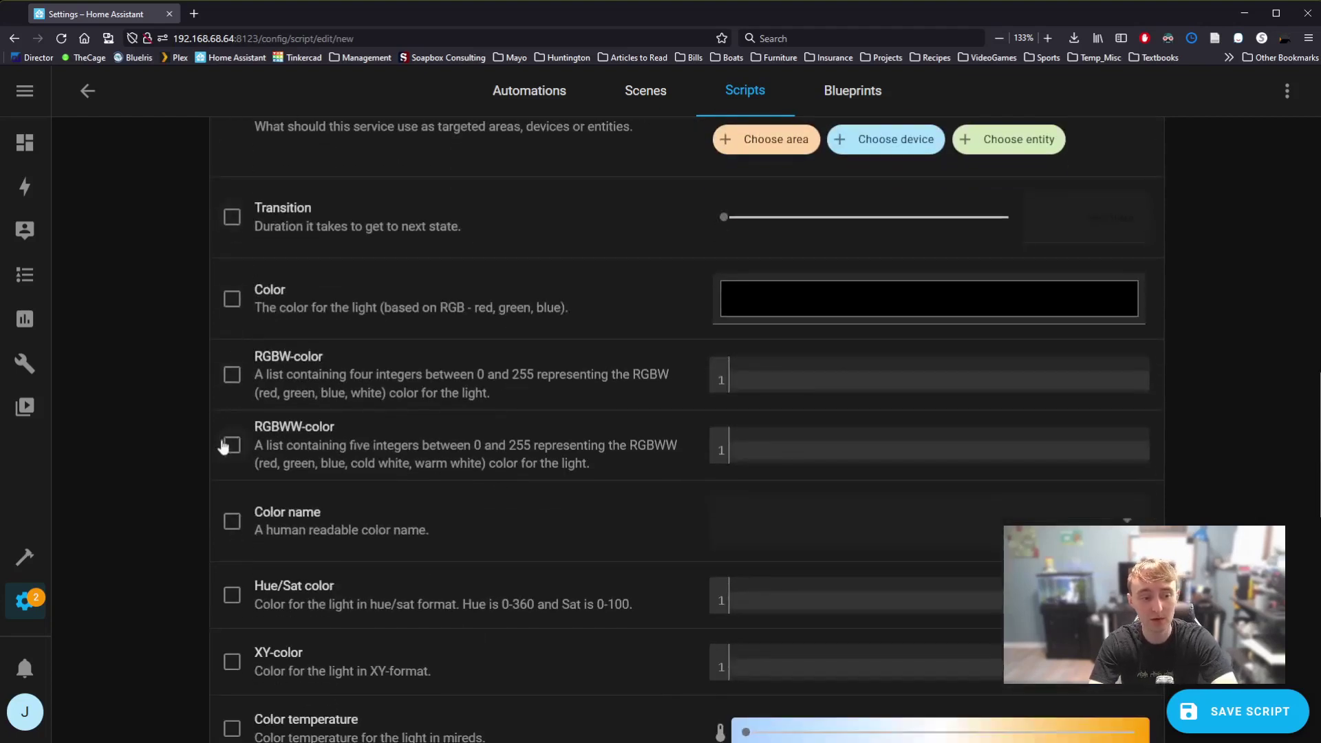
left_click(234, 529)
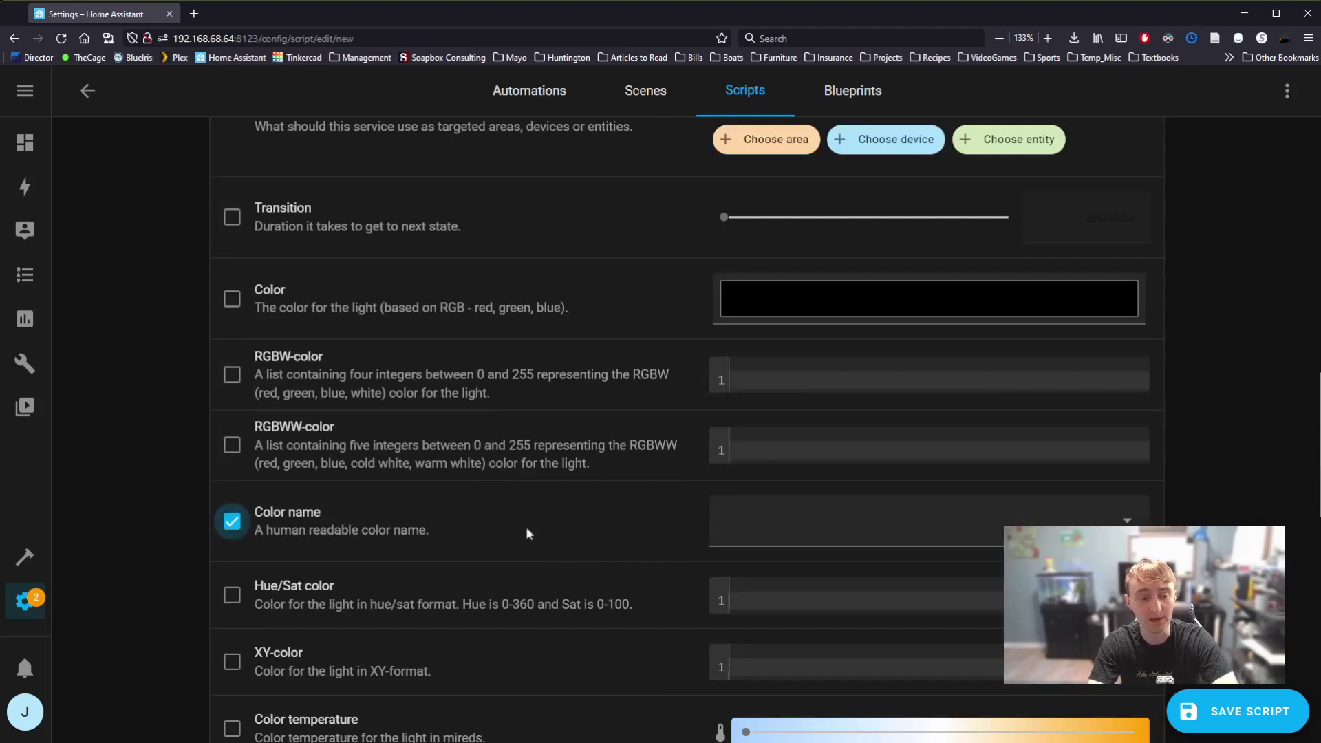
left_click(976, 524)
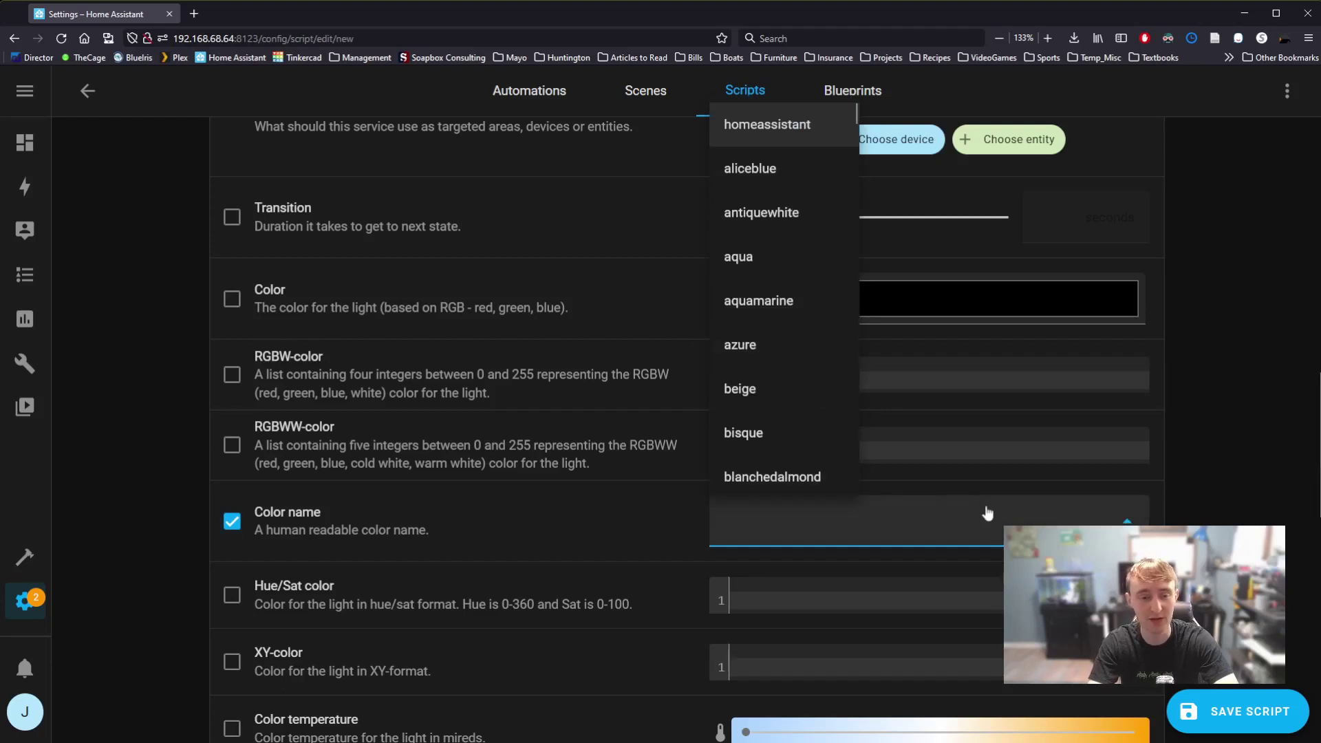
scroll(777, 323, "down", 5)
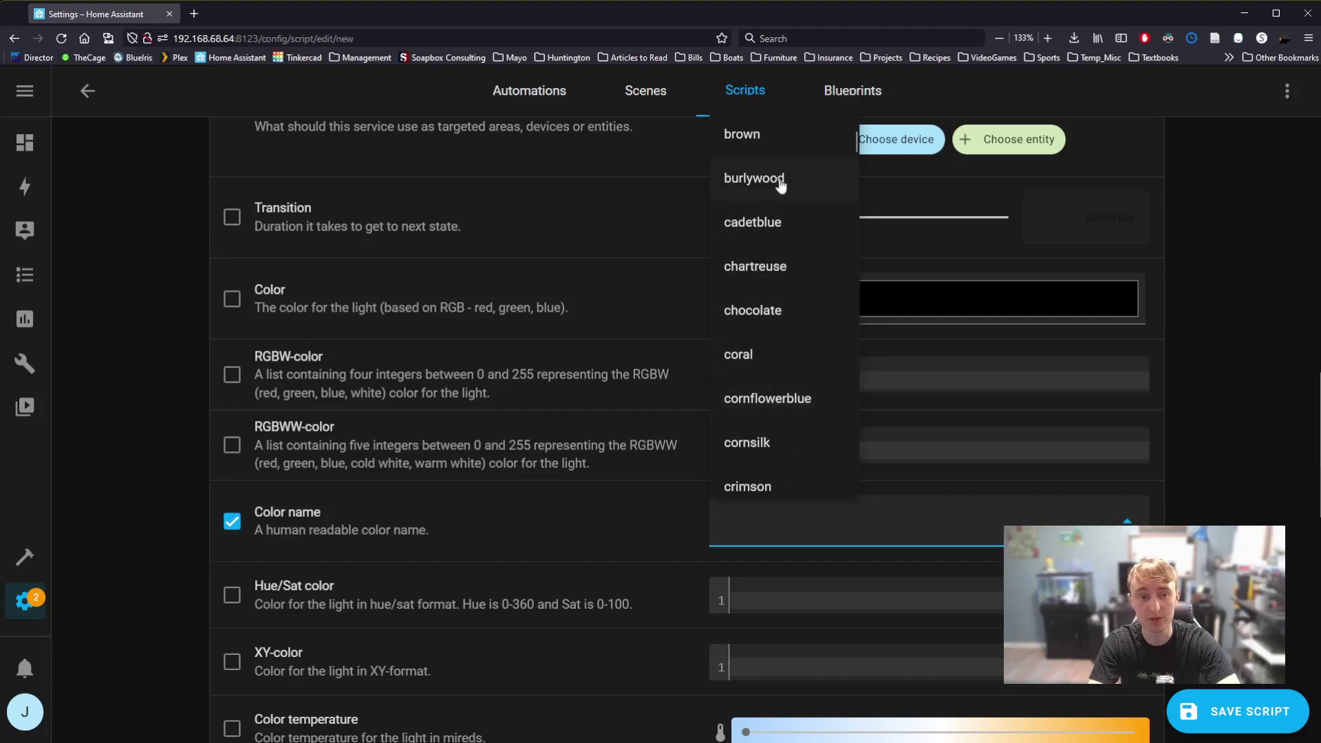
scroll(792, 309, "down", 3)
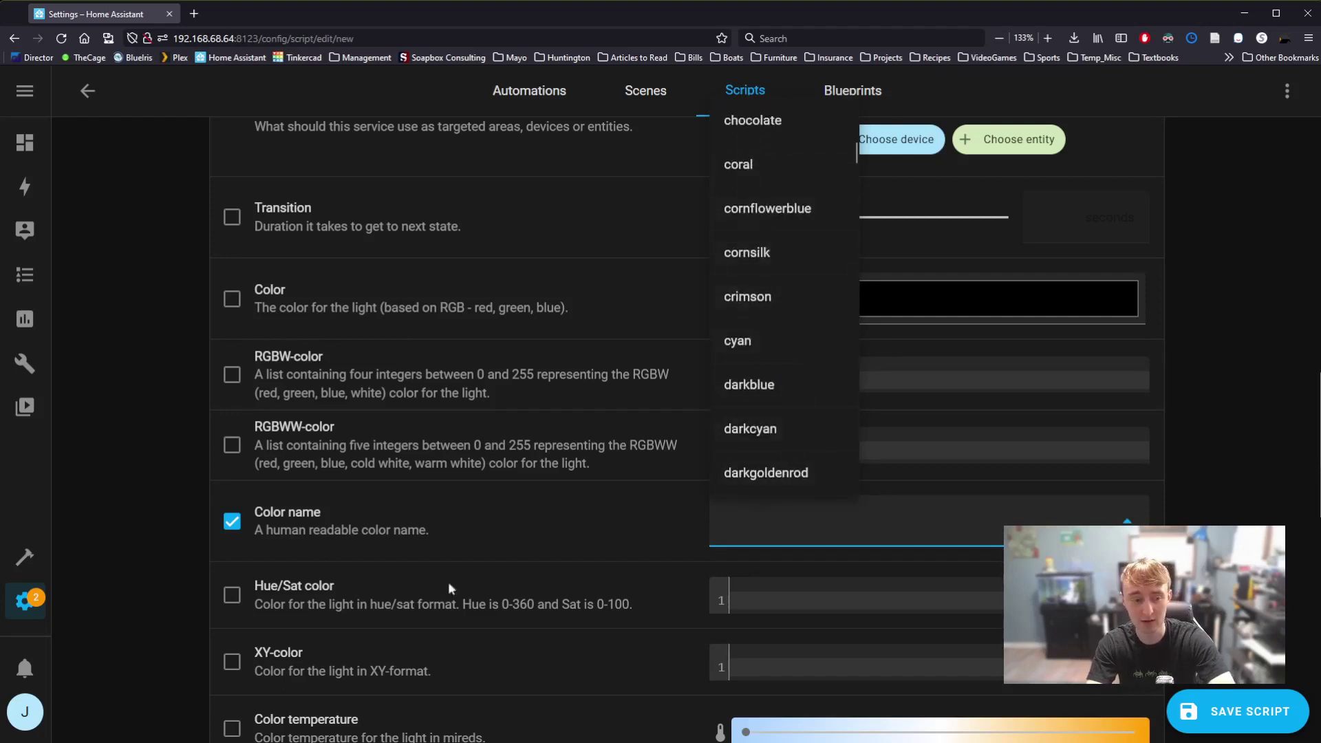
left_click(239, 530)
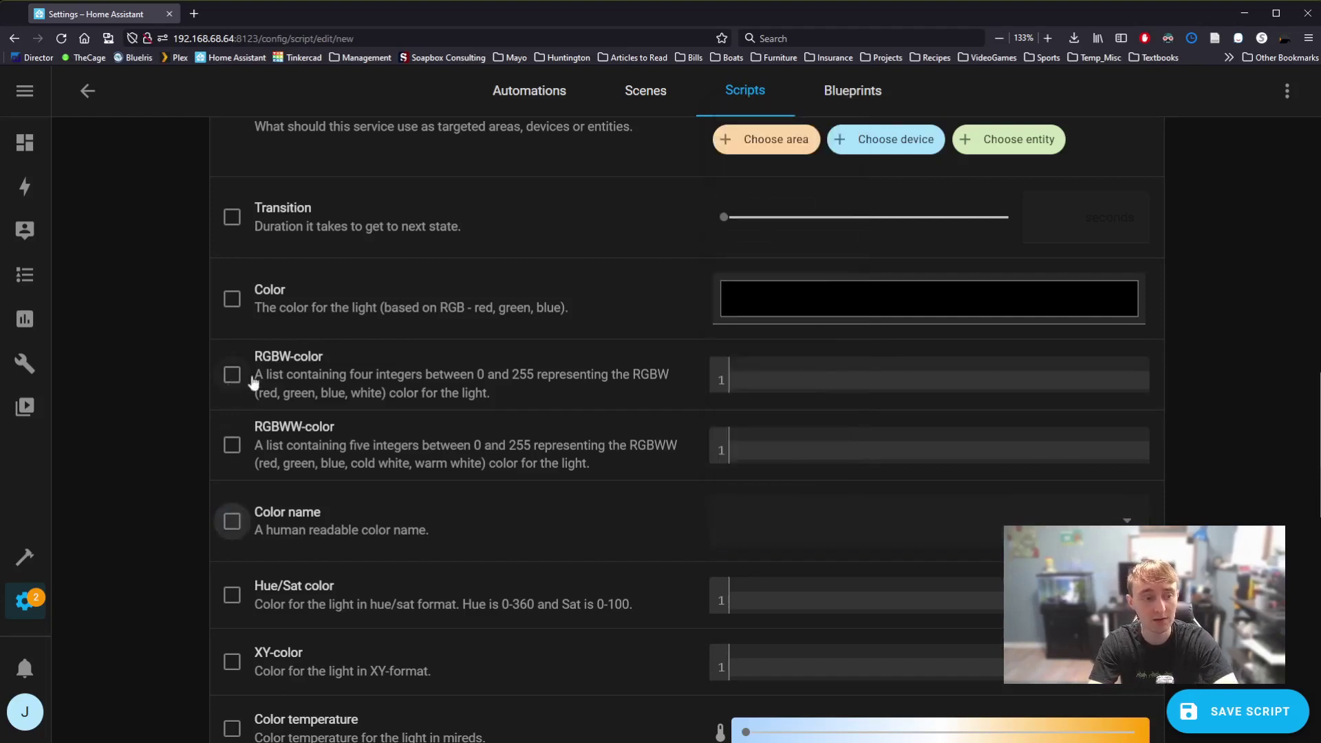
left_click_drag(264, 393, 323, 394)
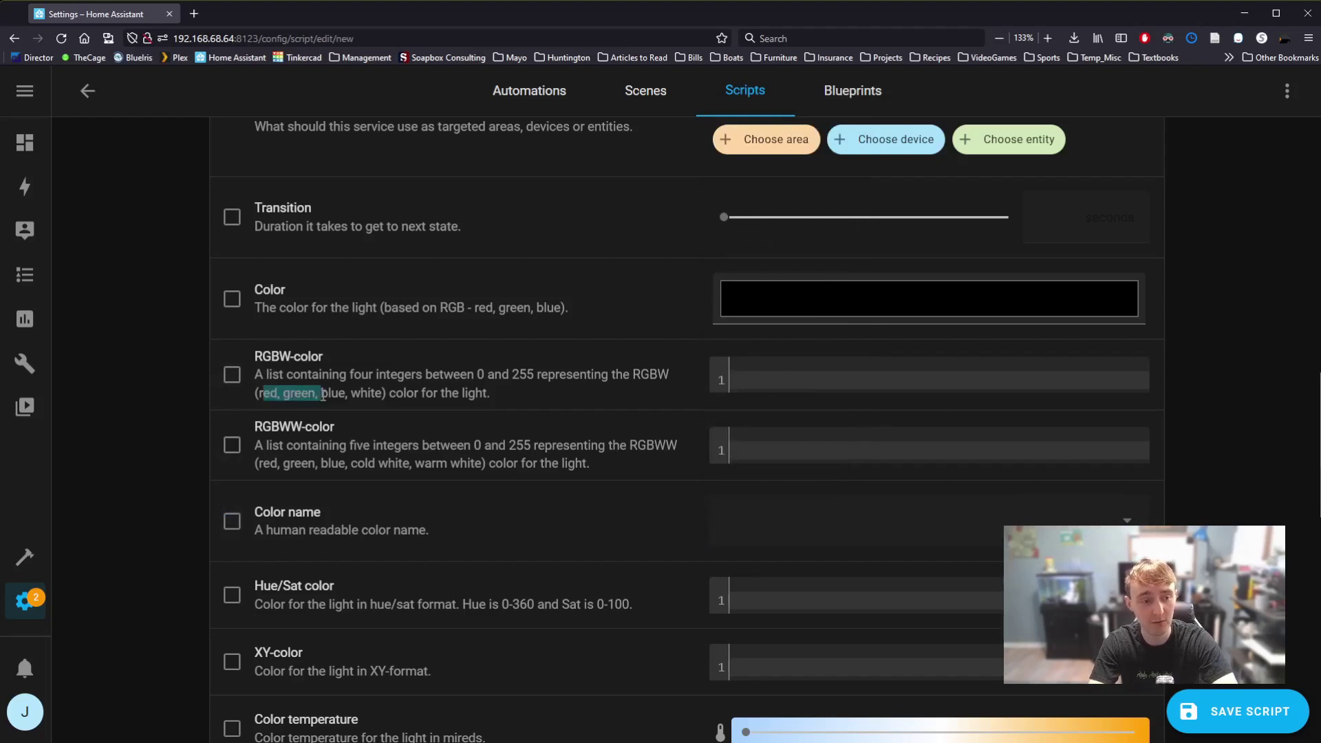
left_click_drag(271, 463, 359, 465)
left_click(359, 466)
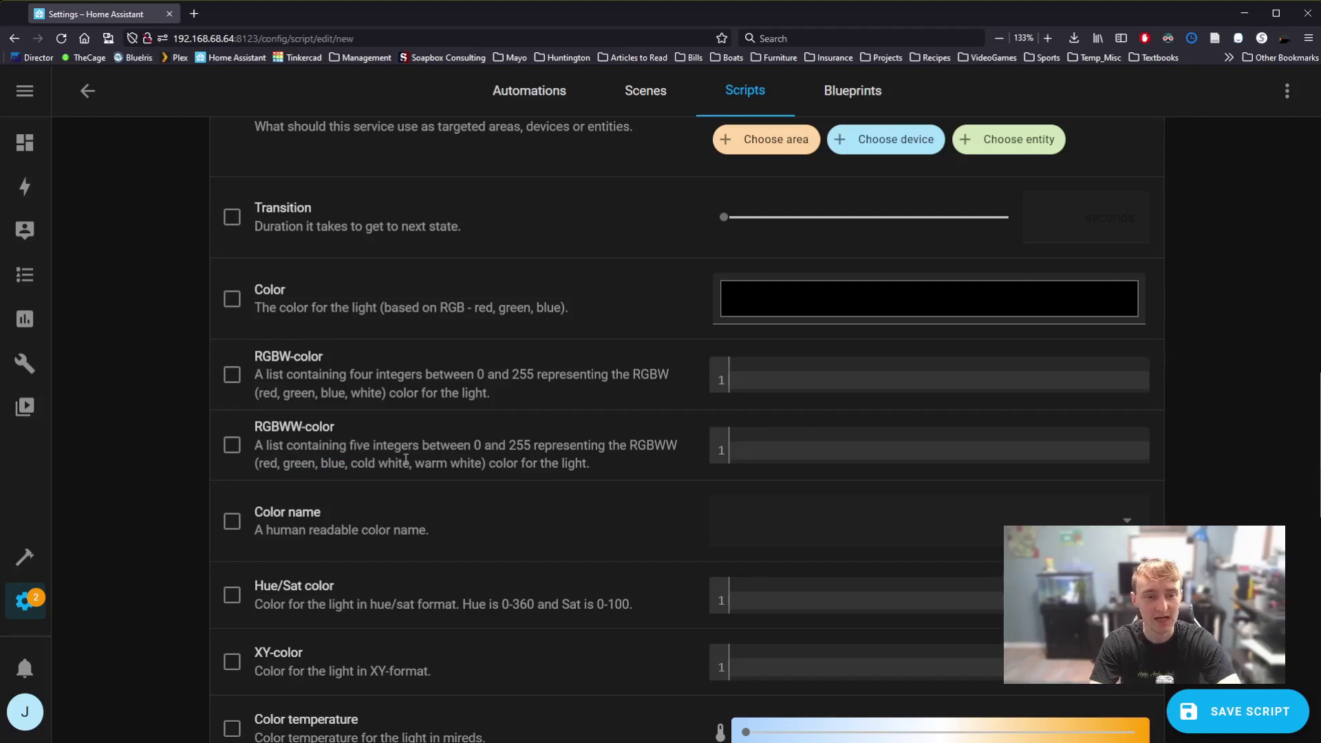
scroll(406, 460, "up", 1)
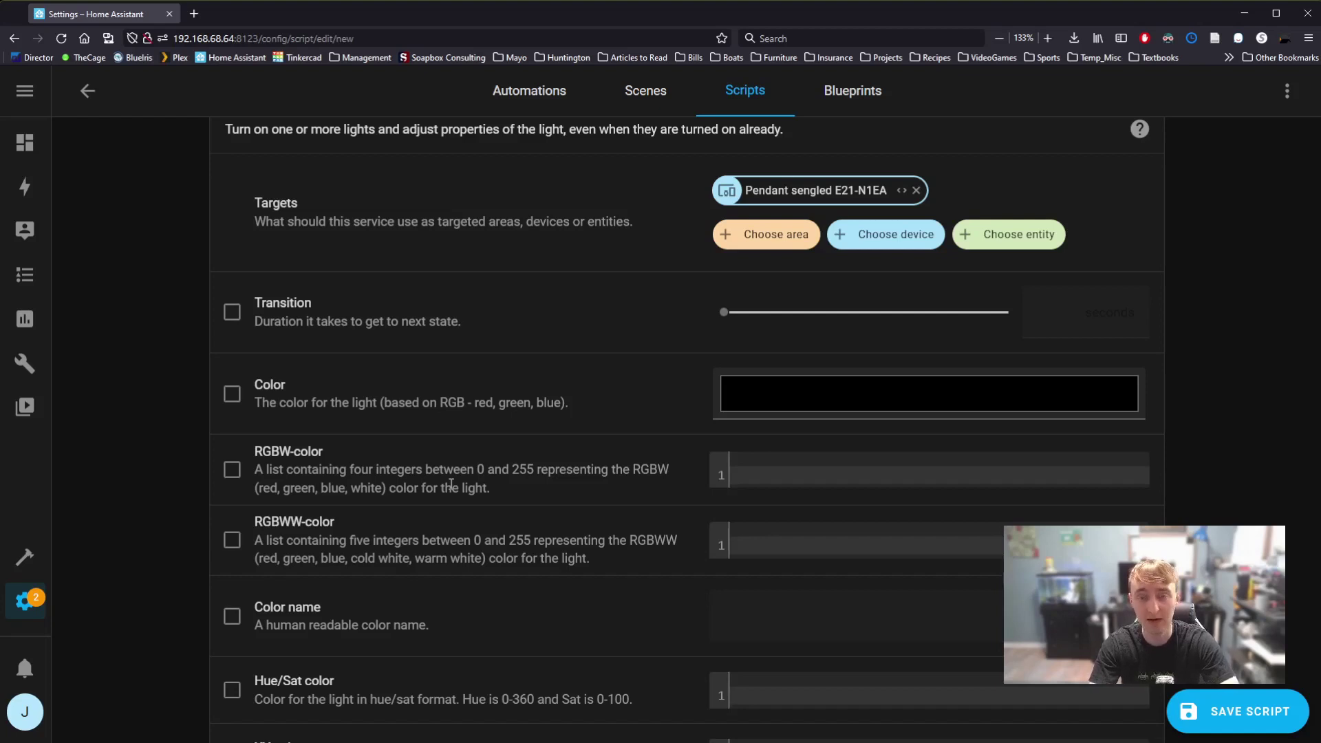
- Enable the Color option and pick a blue of RGB 3, 3, 222 in the colour picker
left_click(233, 395)
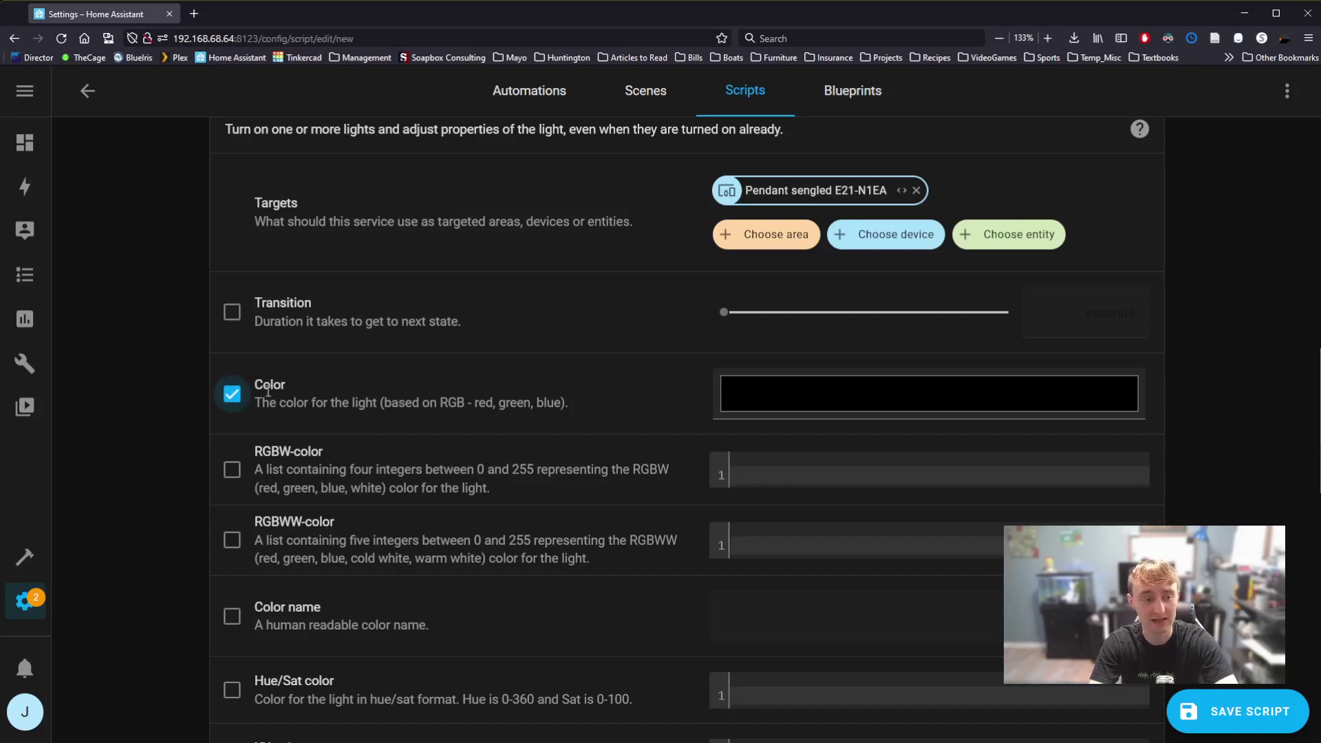
left_click(819, 392)
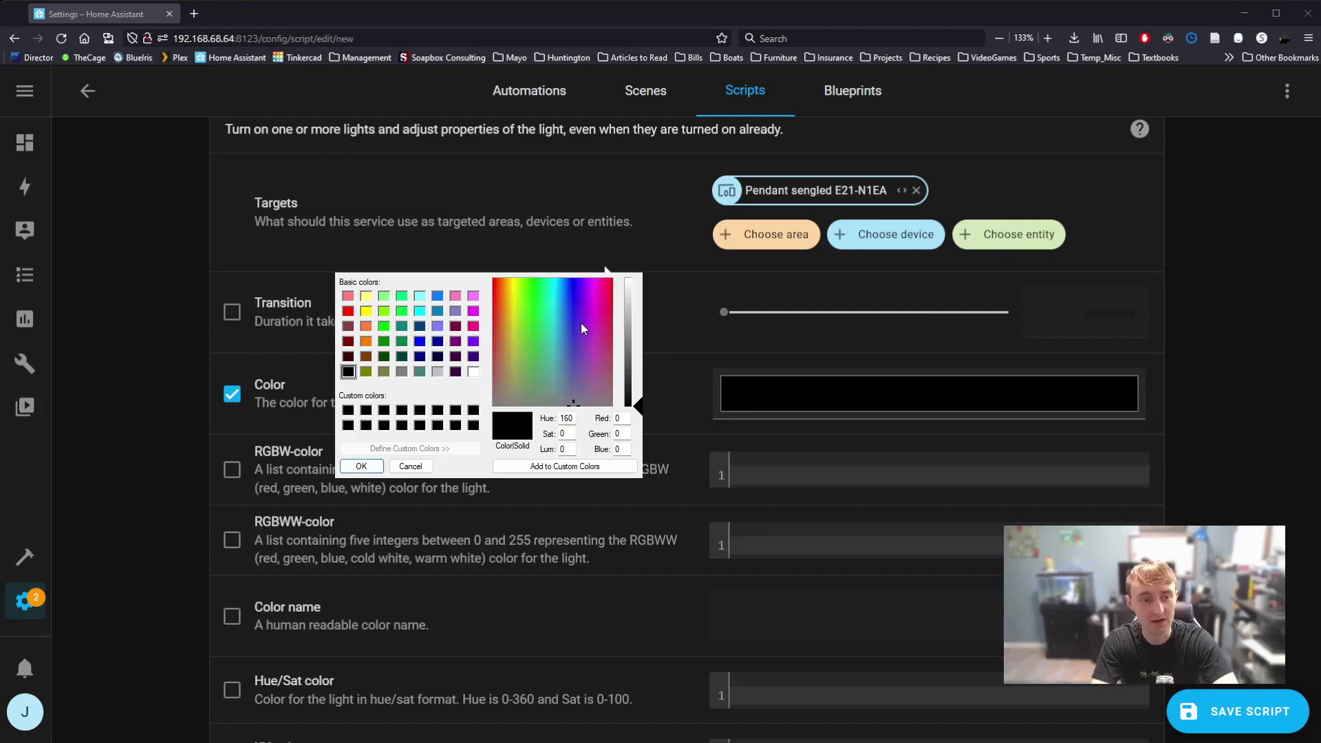
left_click_drag(575, 325, 557, 299)
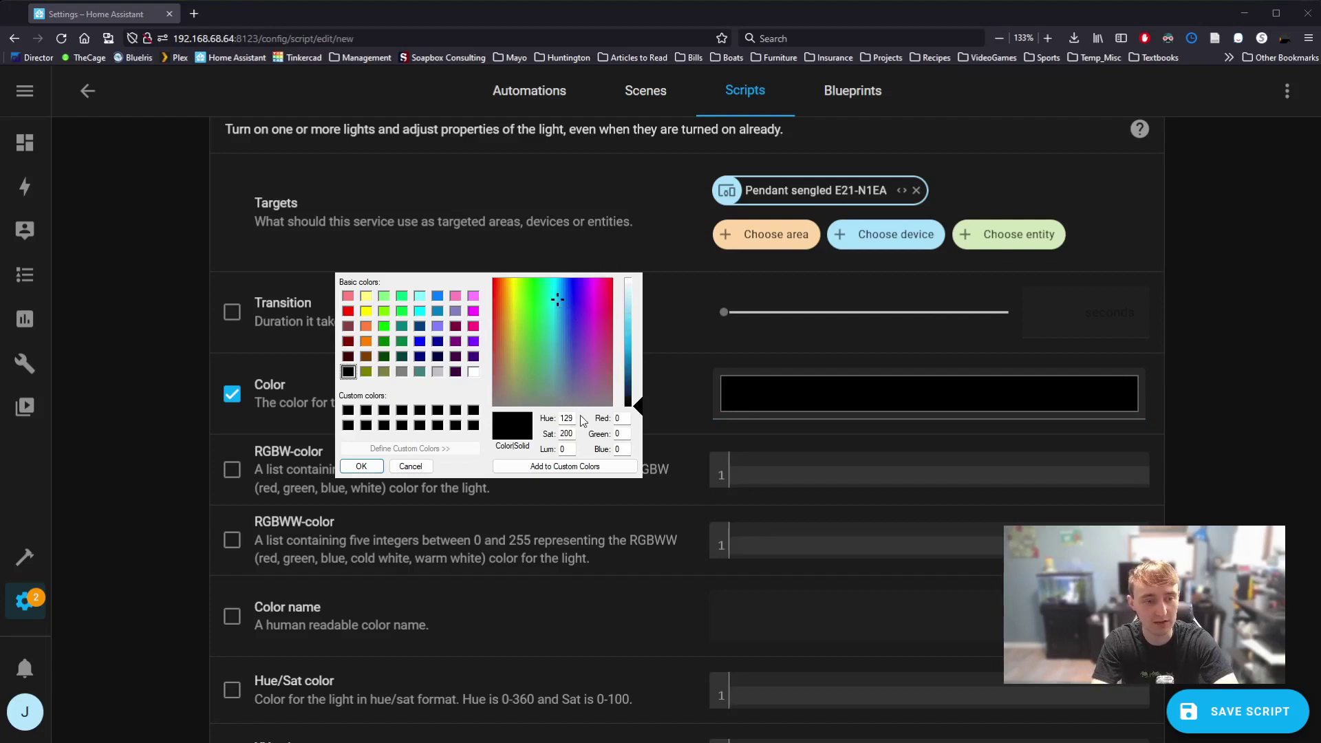
left_click(637, 359)
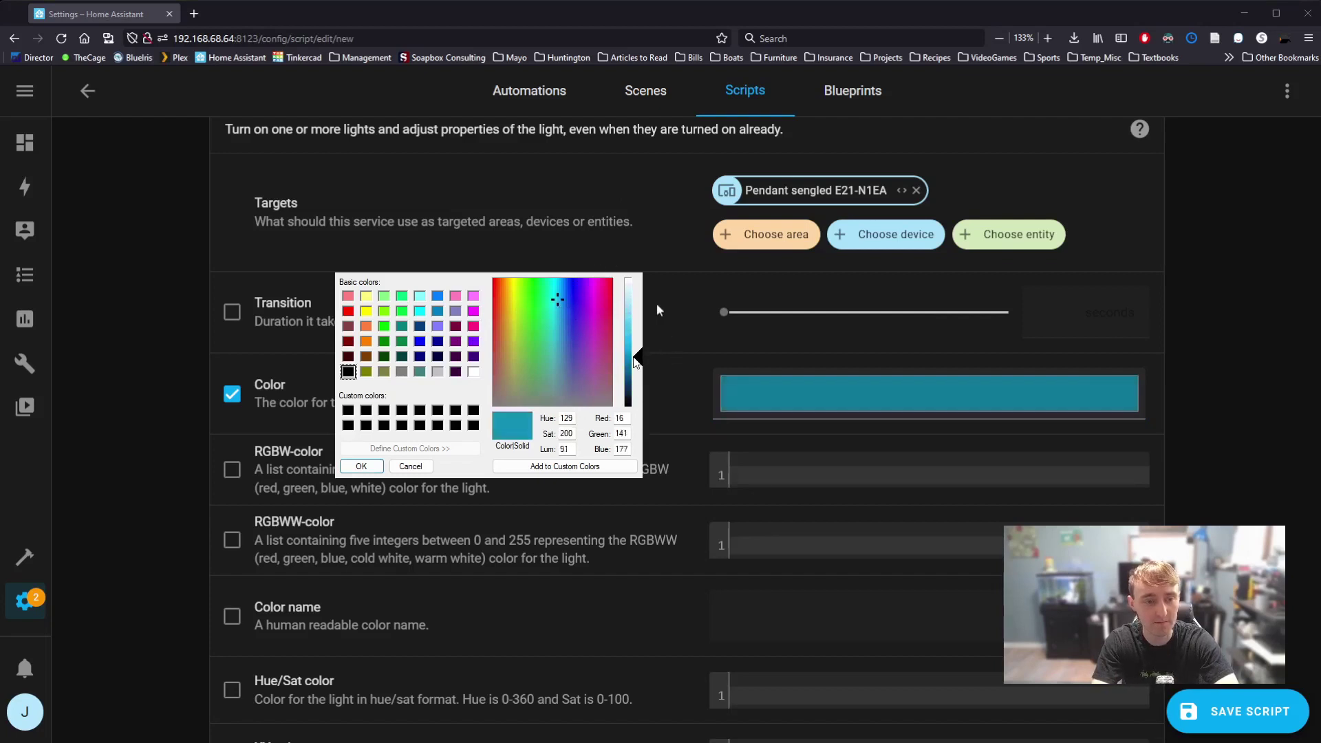
left_click(634, 350)
left_click_drag(566, 292, 574, 283)
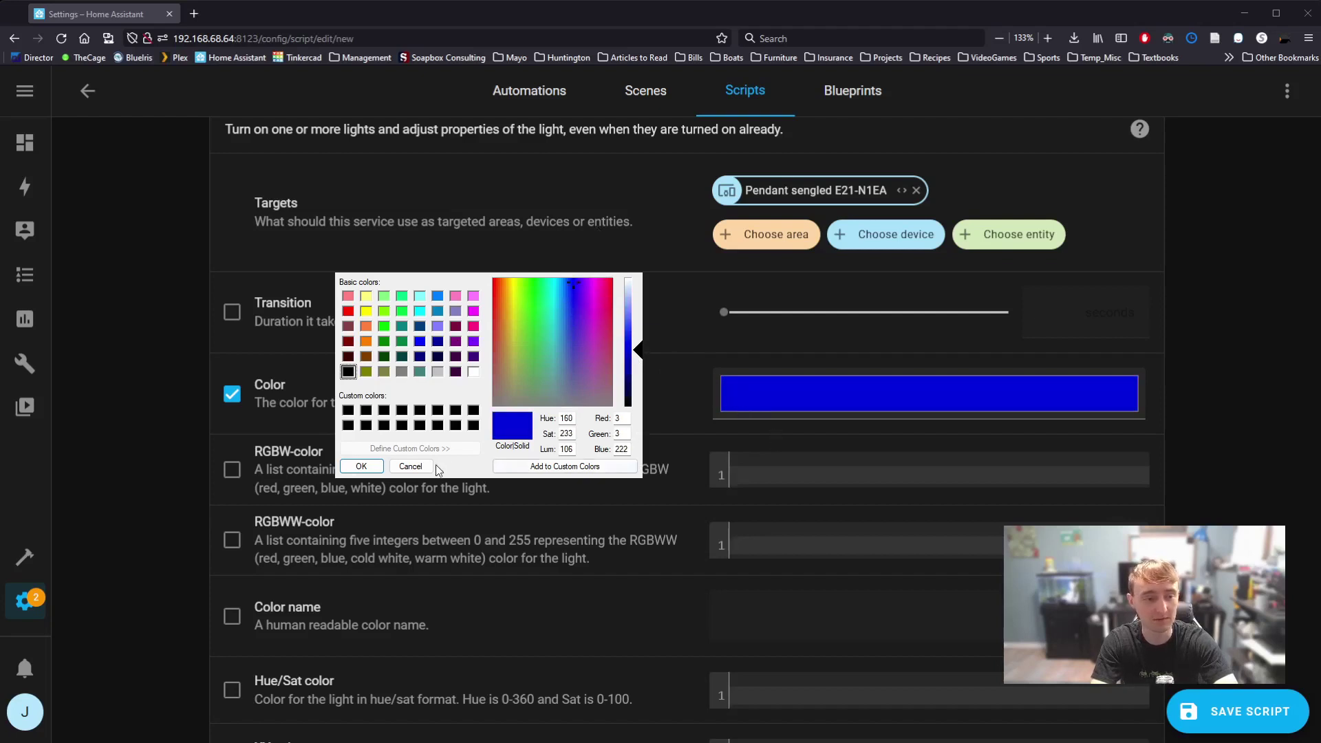
left_click(368, 466)
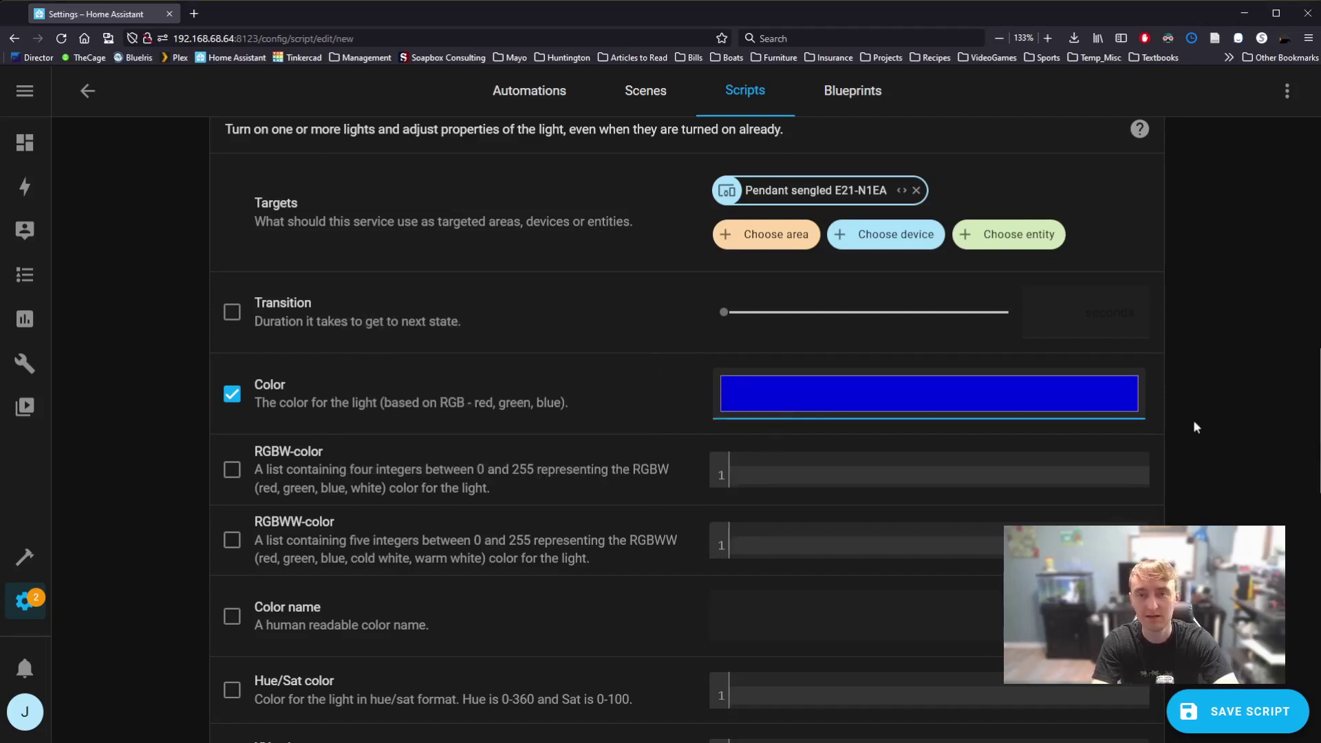
scroll(1195, 426, "up", 3)
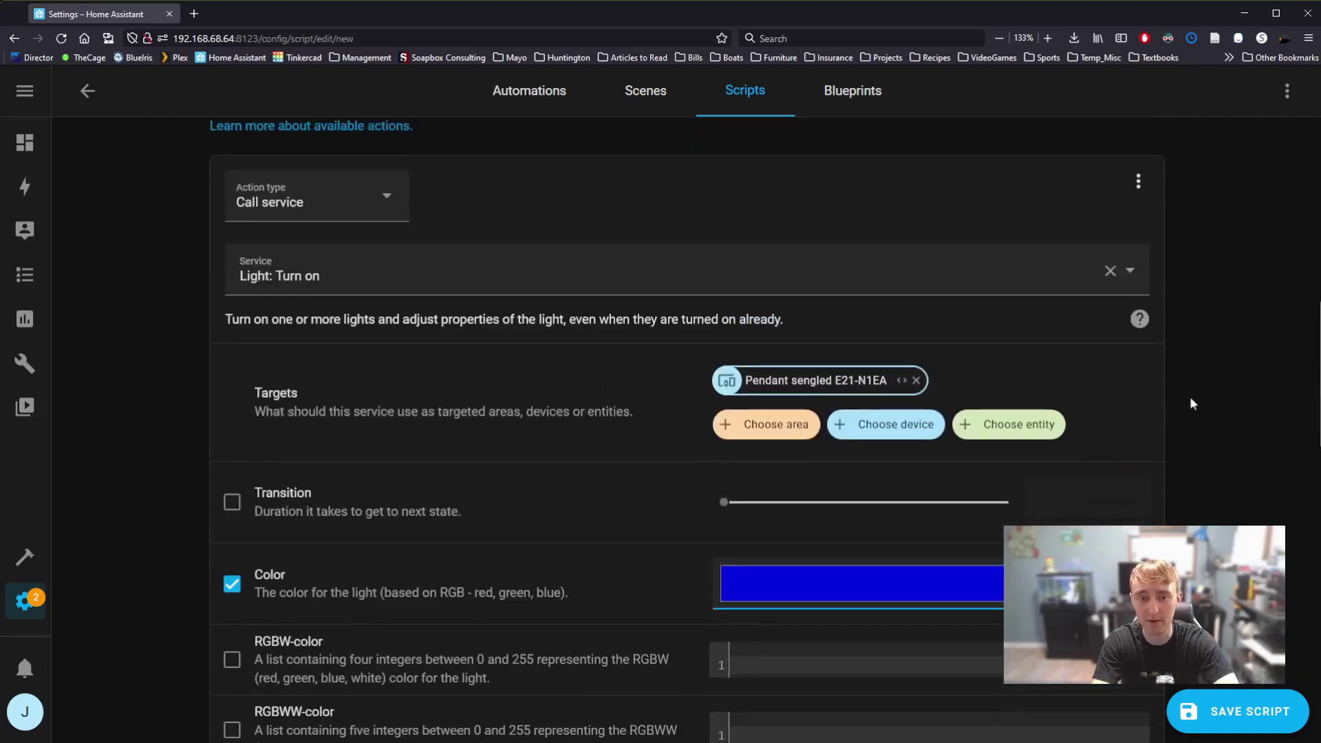
- Run the Light: Turn on action once so the pendant lights up blue
left_click(1139, 182)
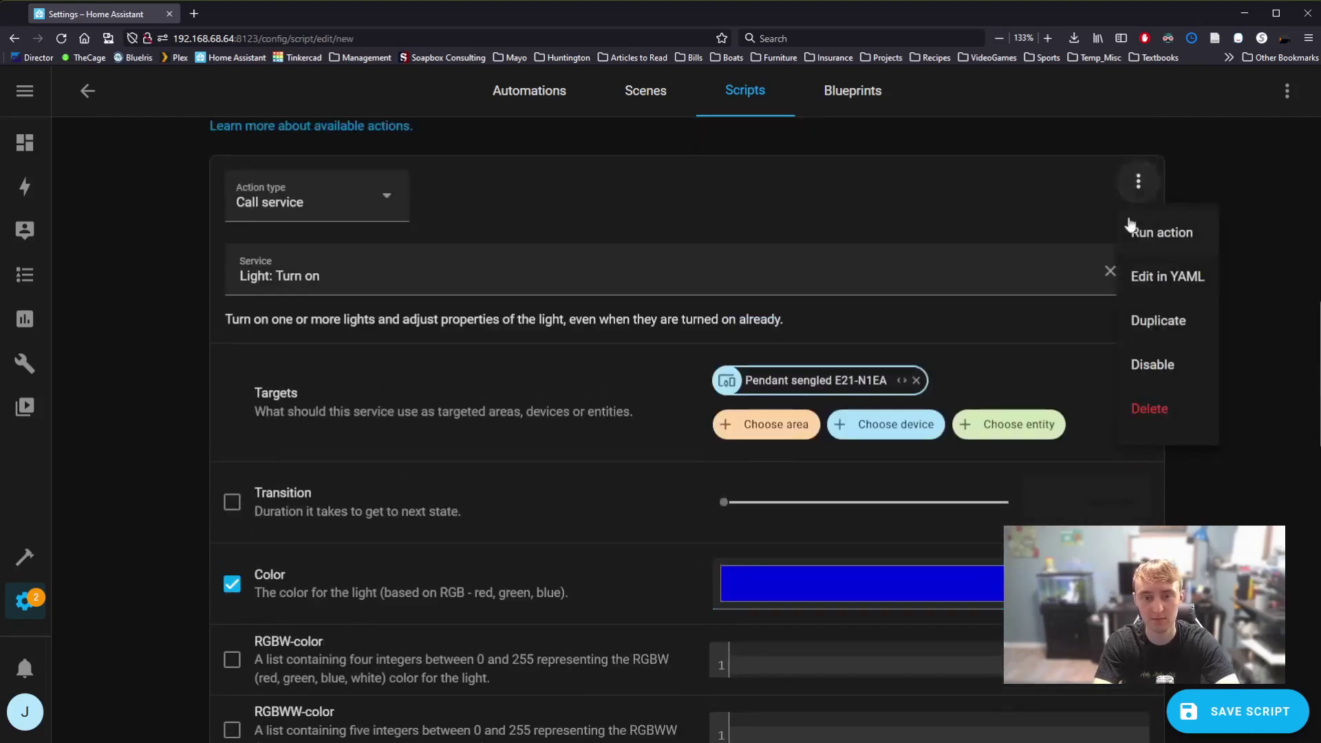
left_click(1193, 237)
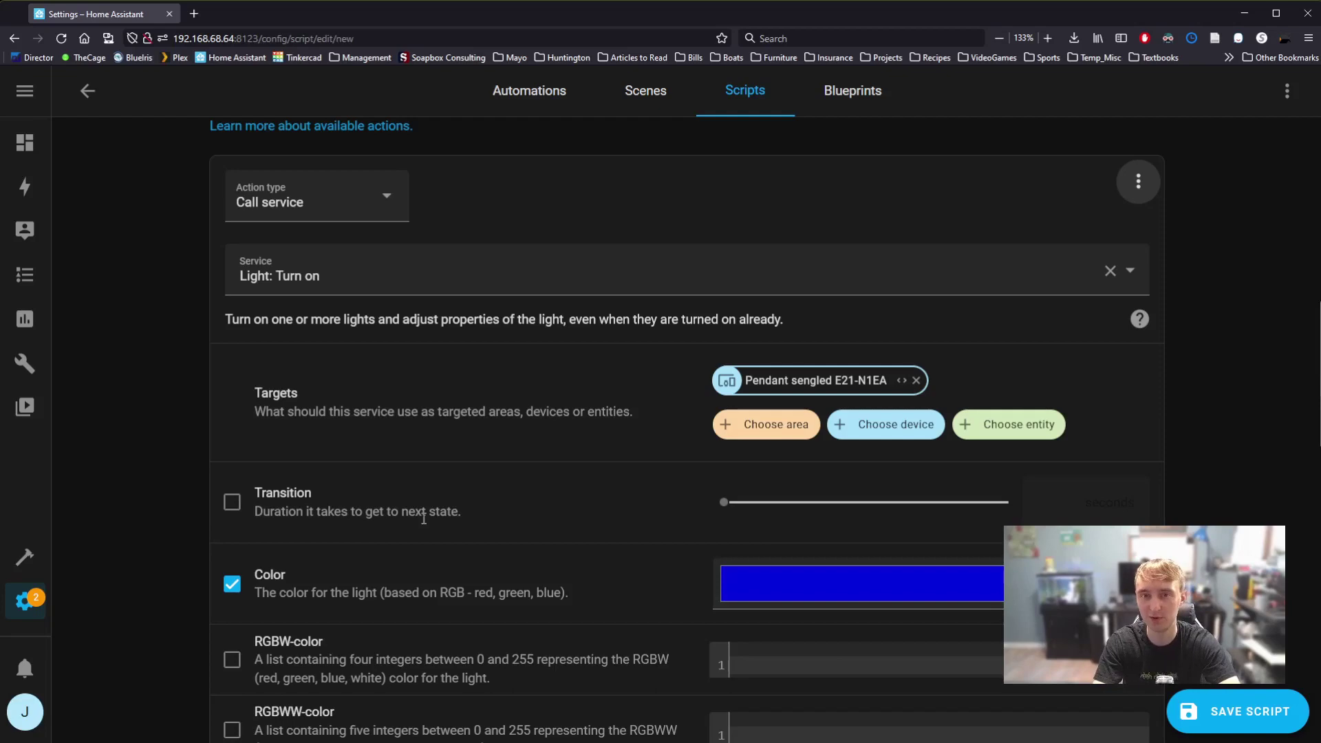
scroll(177, 490, "down", 5)
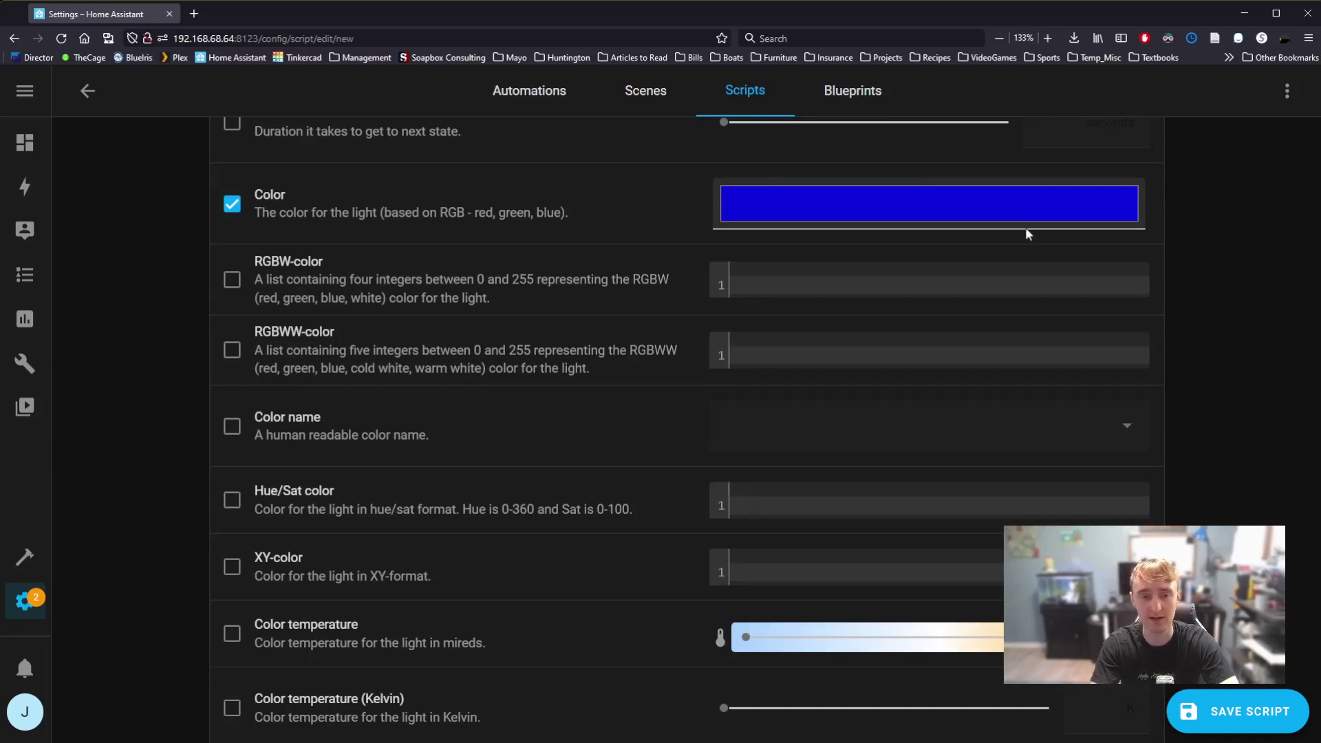
- Replace Color with a 334 mired colour temperature and 255 brightness, then test-run the action
left_click(232, 204)
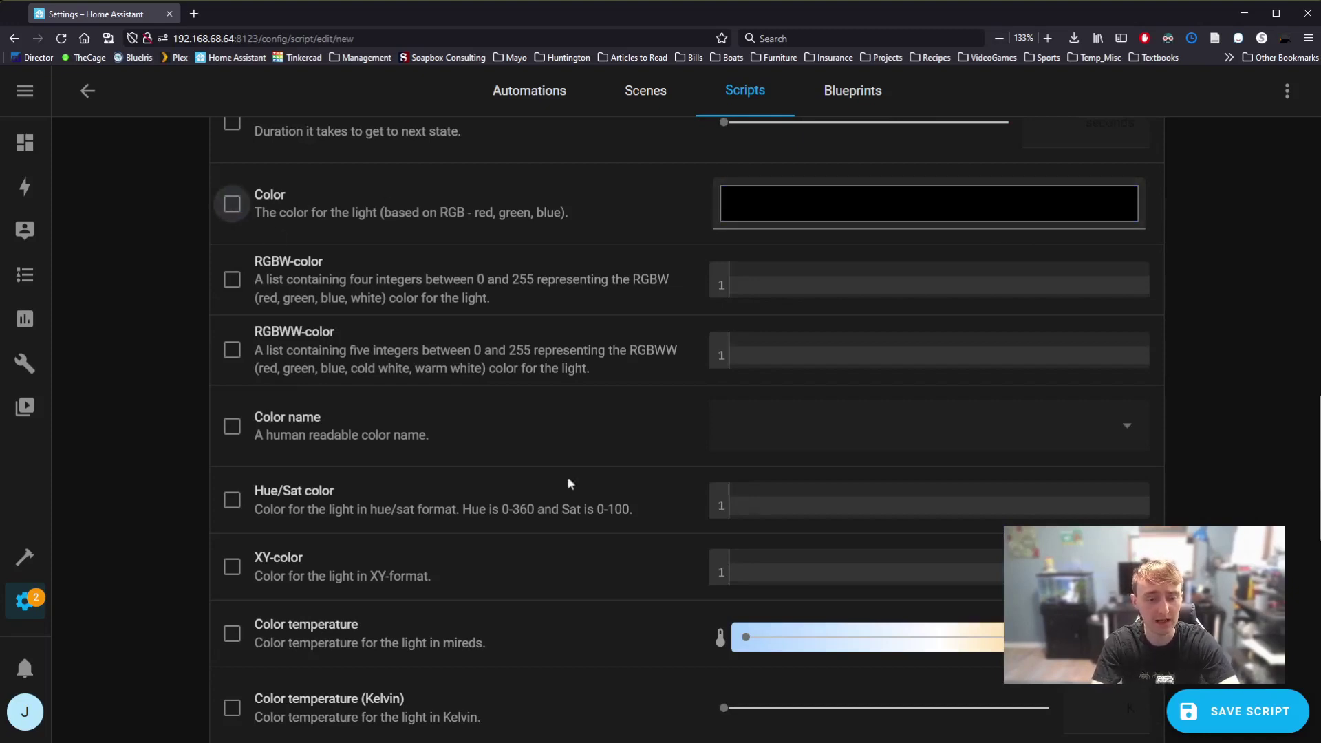
scroll(347, 651, "down", 3)
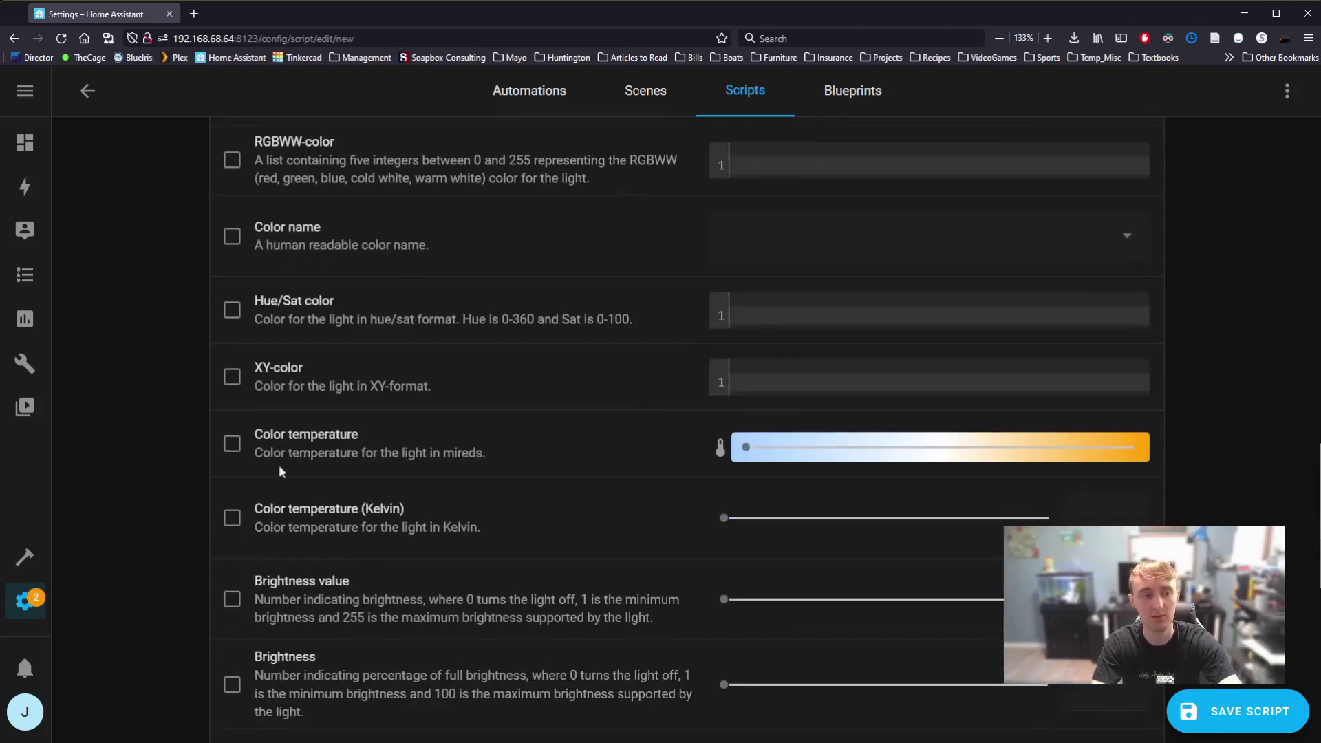
left_click(232, 444)
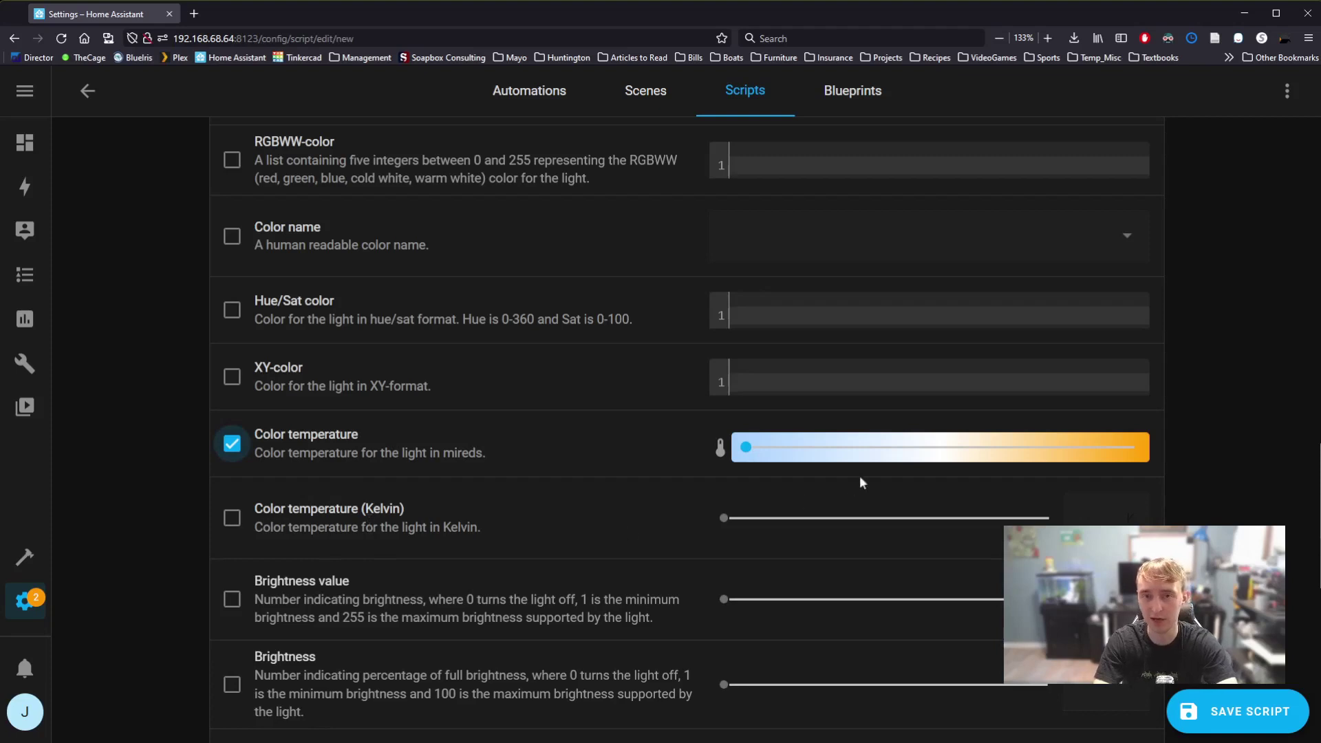
left_click_drag(761, 454, 951, 460)
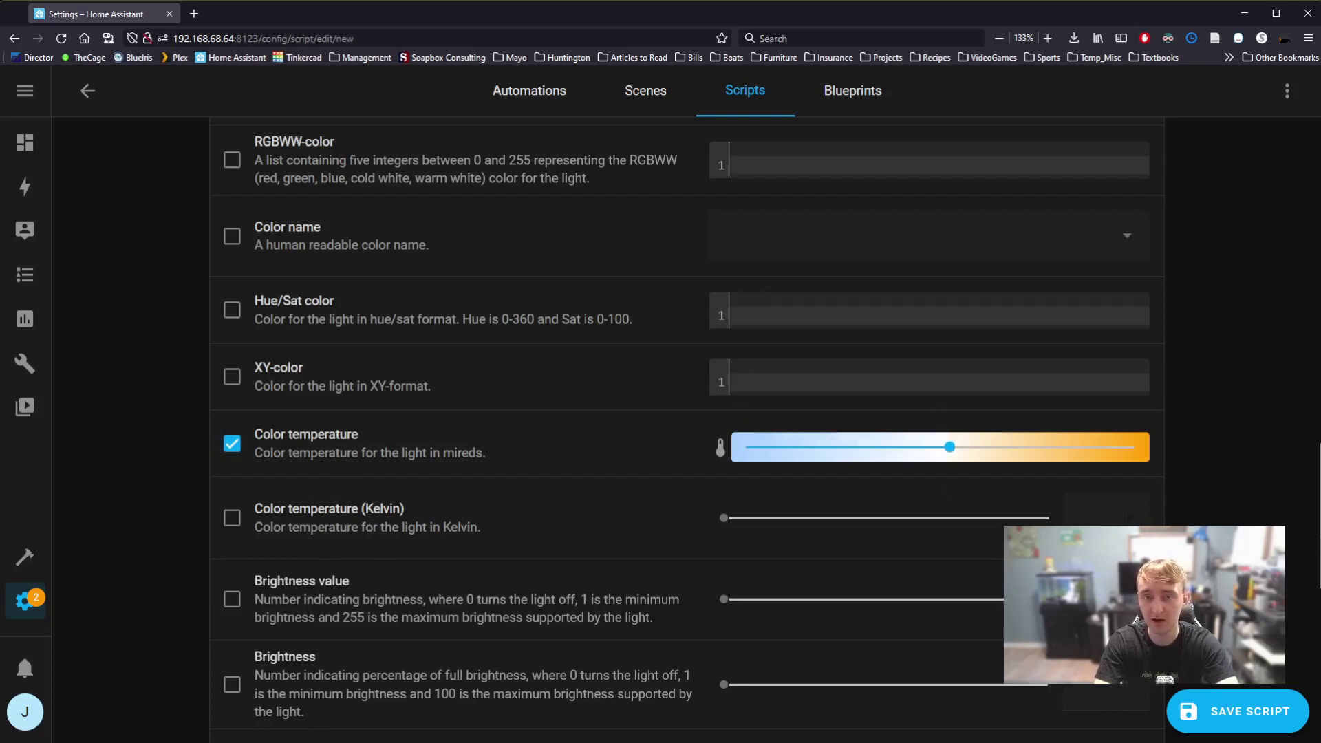
scroll(549, 561, "down", 3)
left_click(232, 408)
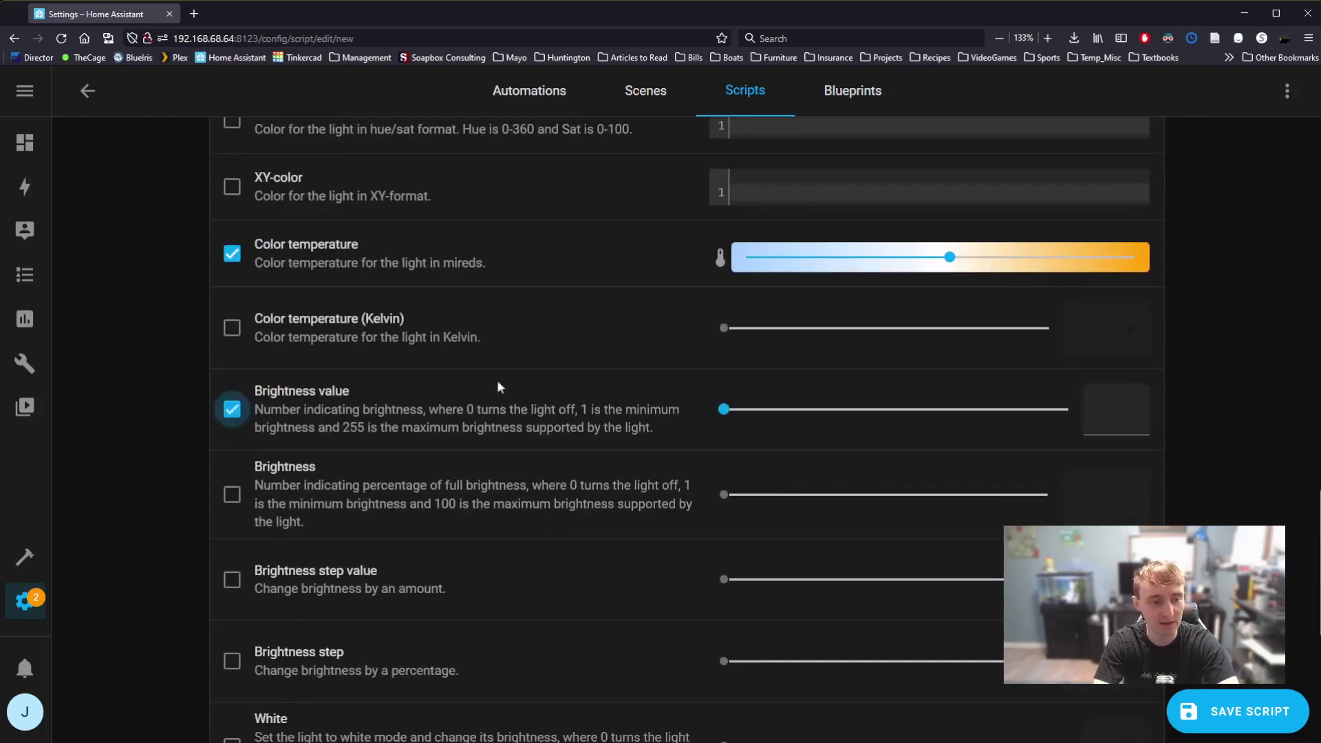
left_click_drag(737, 409, 1148, 432)
scroll(689, 427, "up", 15)
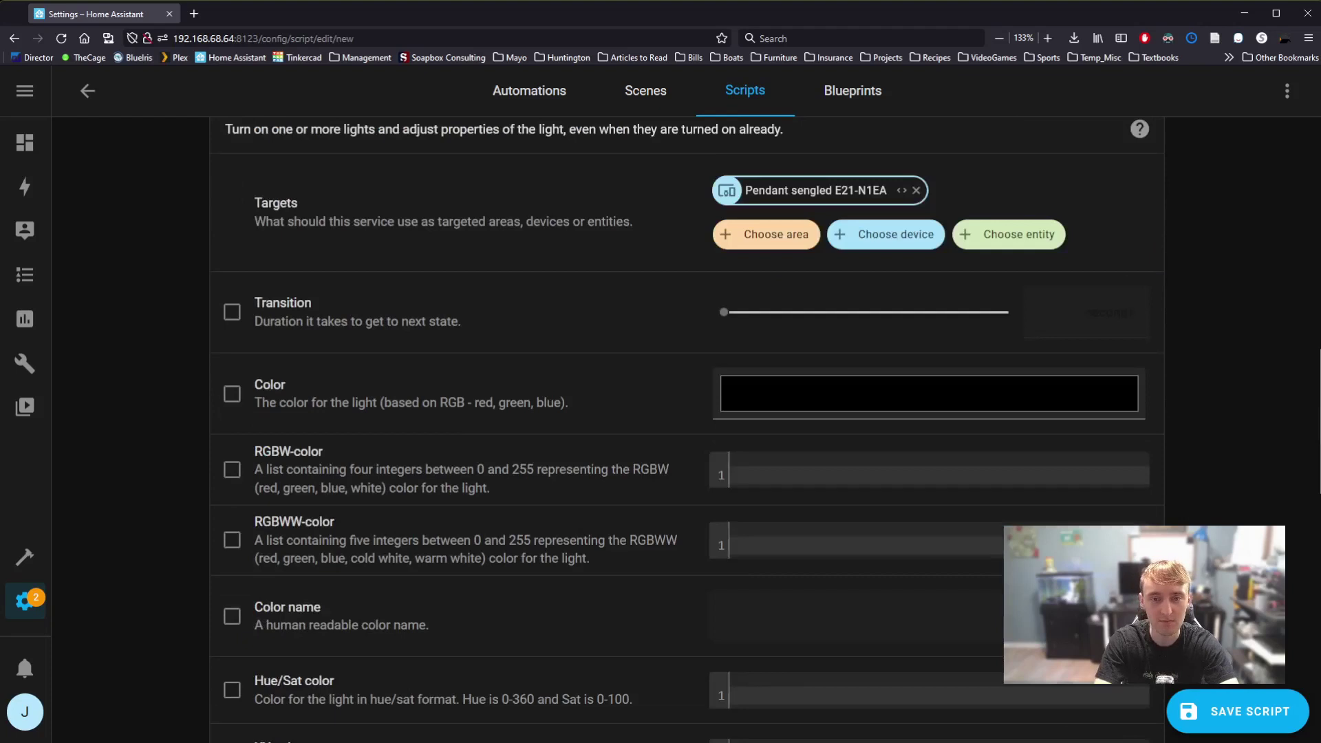
left_click(1138, 276)
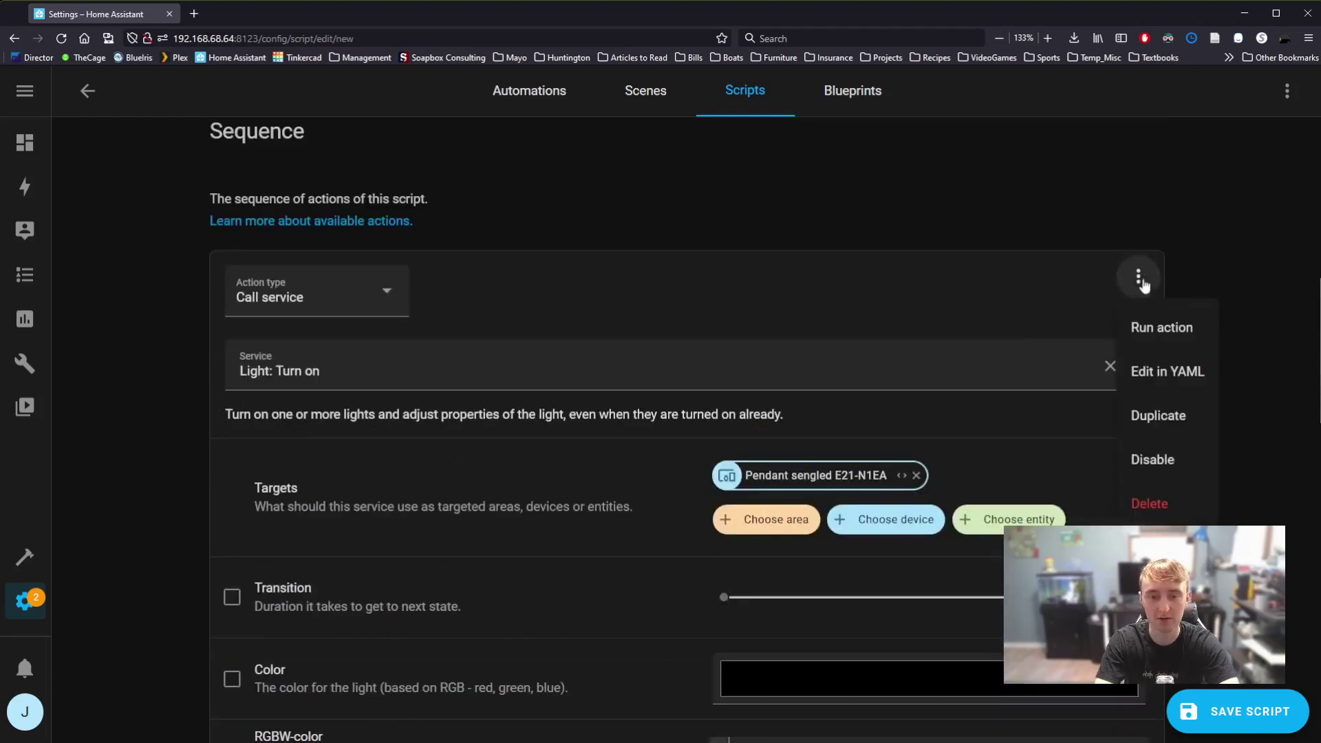
left_click(1163, 328)
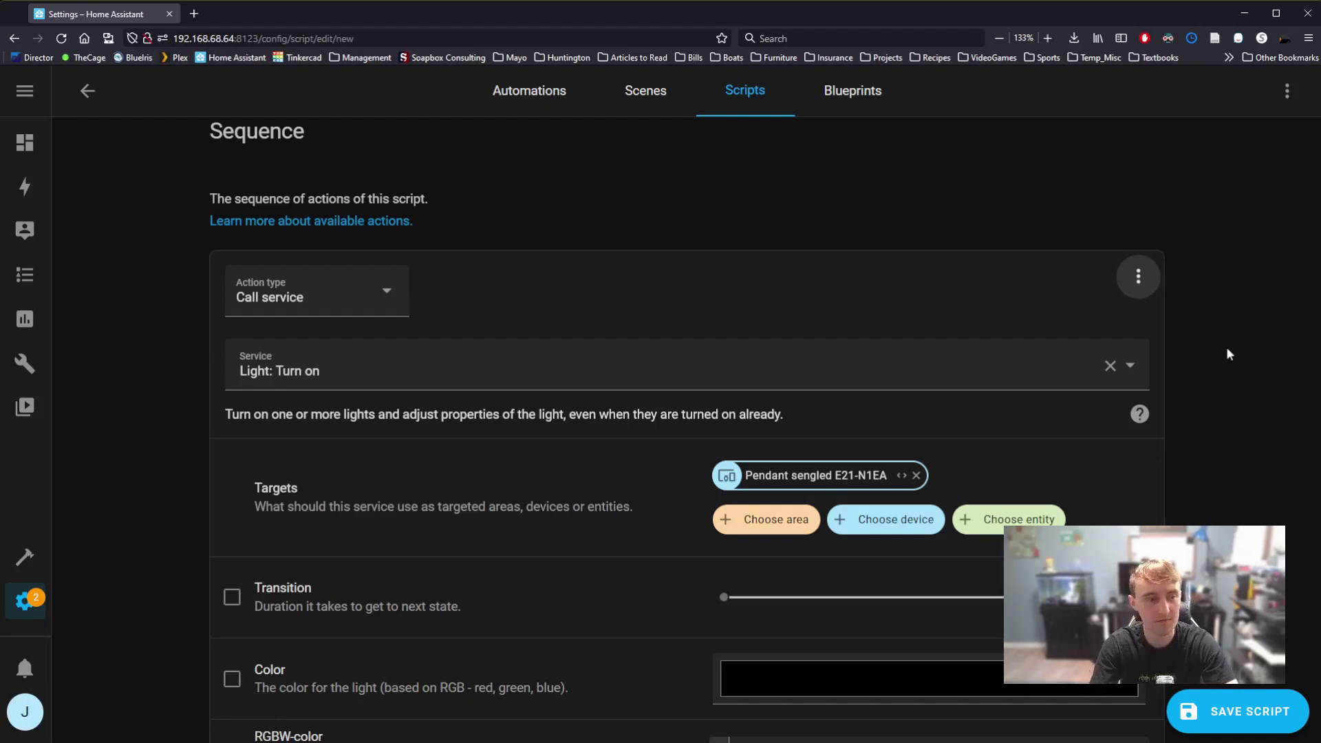
- Append a new Device action below the Light: Turn on step
scroll(1229, 354, "down", 10)
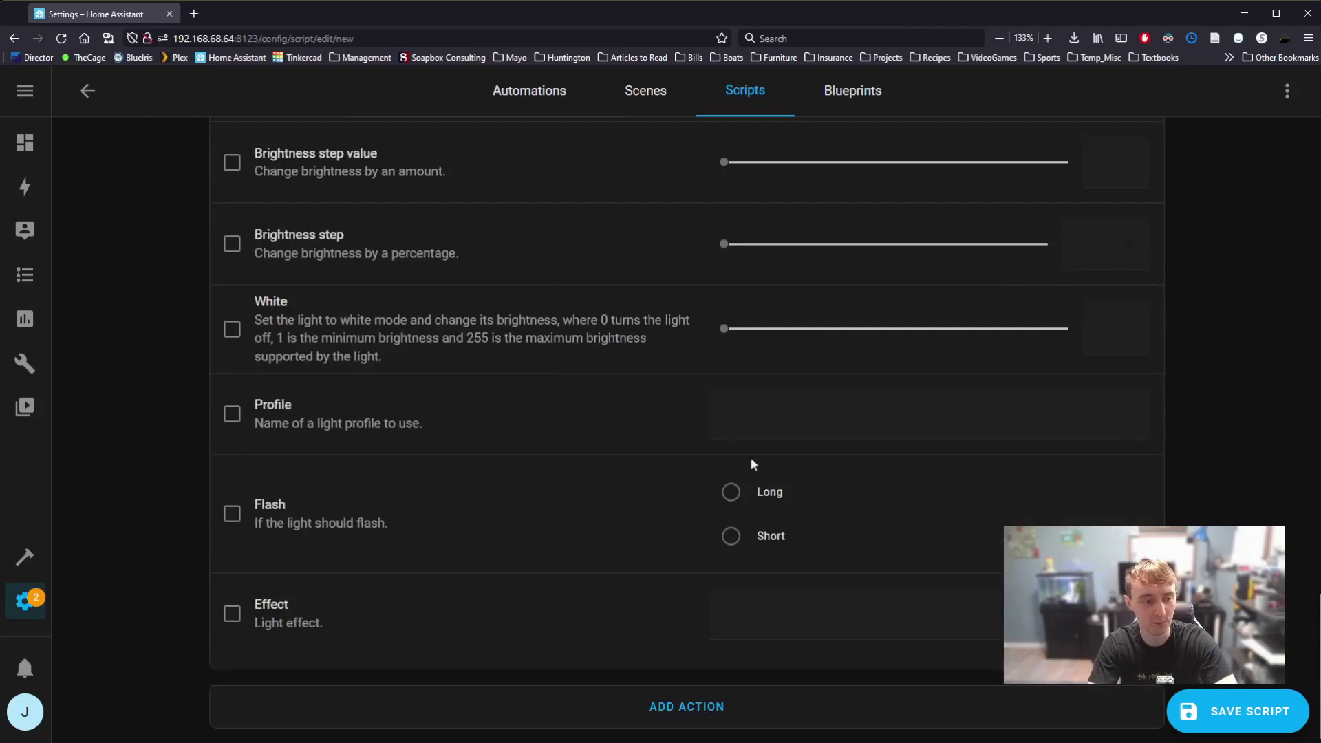
scroll(1075, 465, "up", 10)
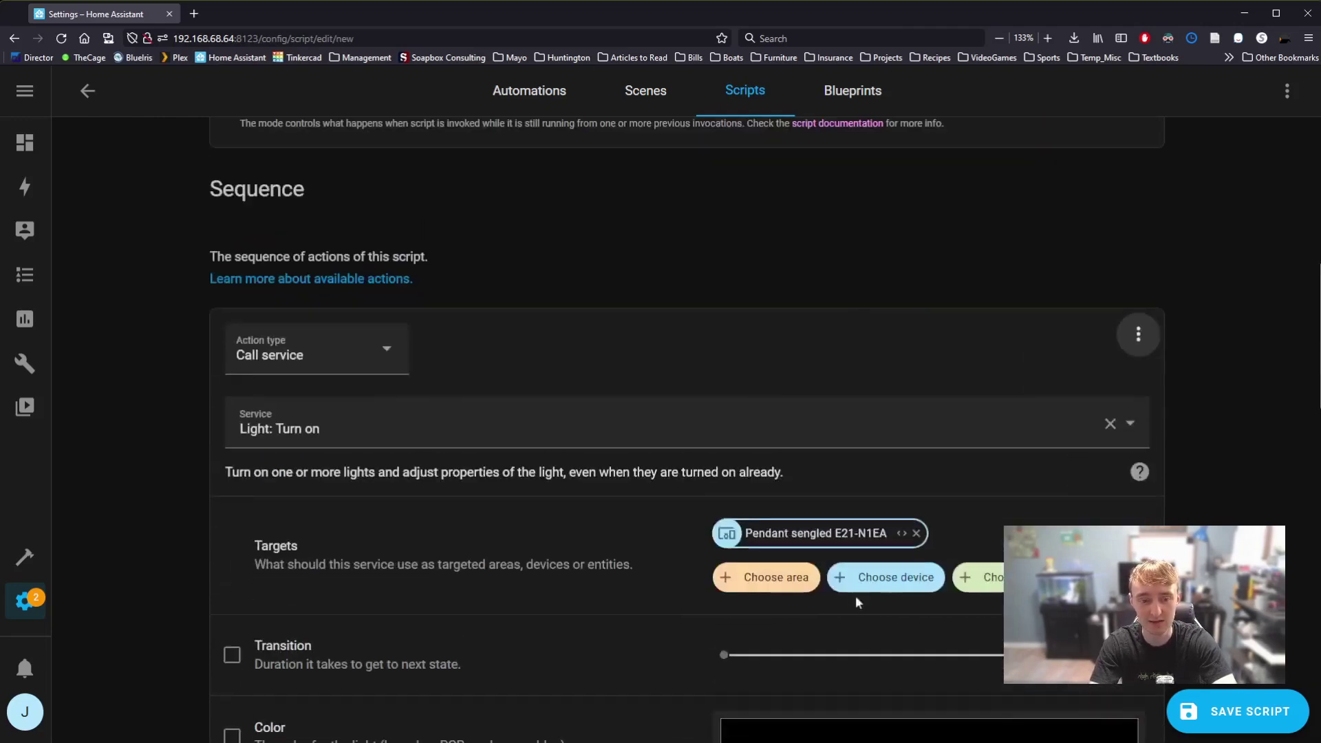
left_click(871, 581)
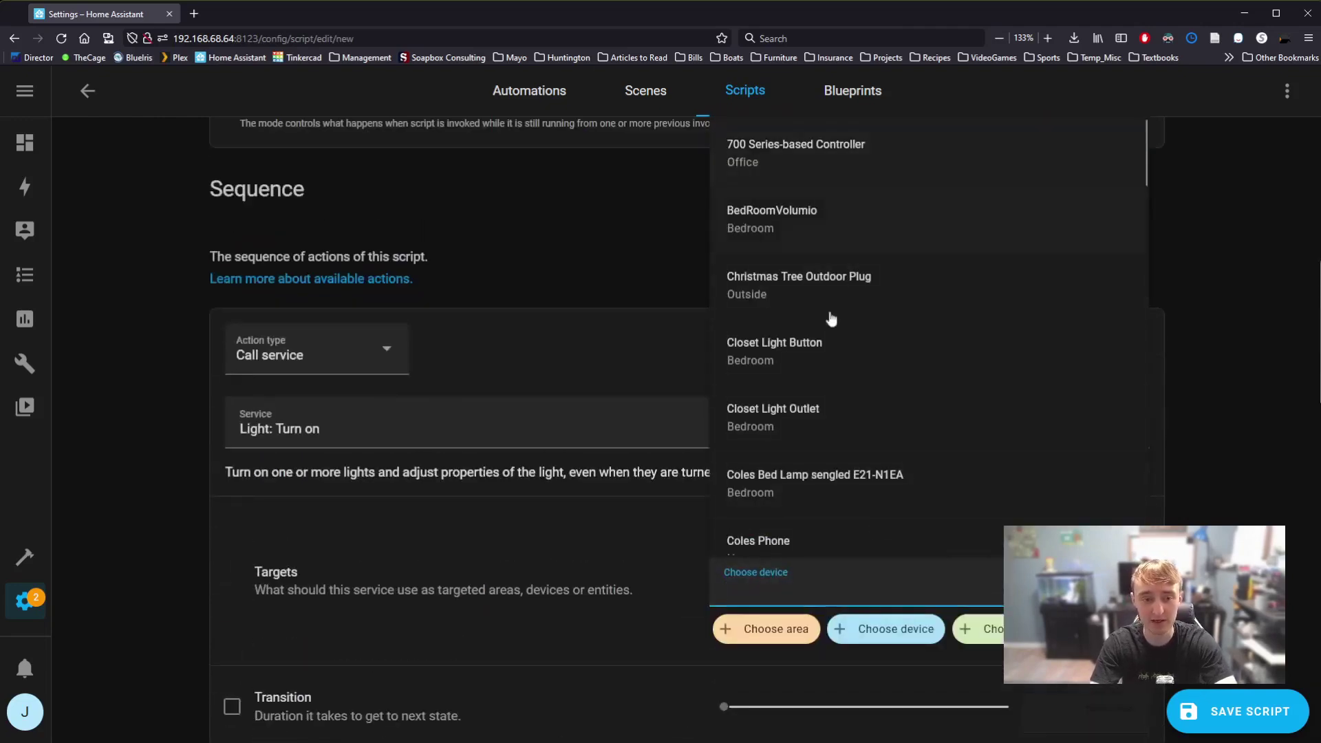
left_click(991, 595)
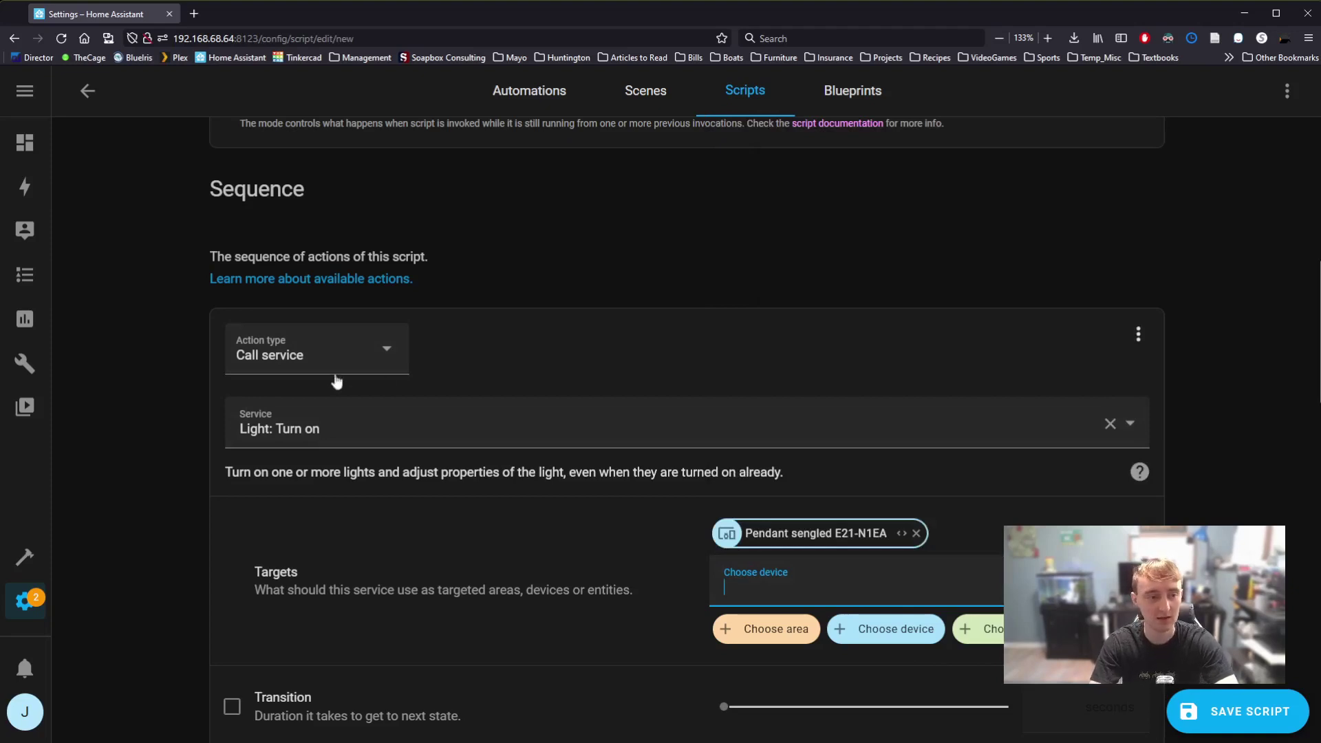
scroll(193, 440, "down", 6)
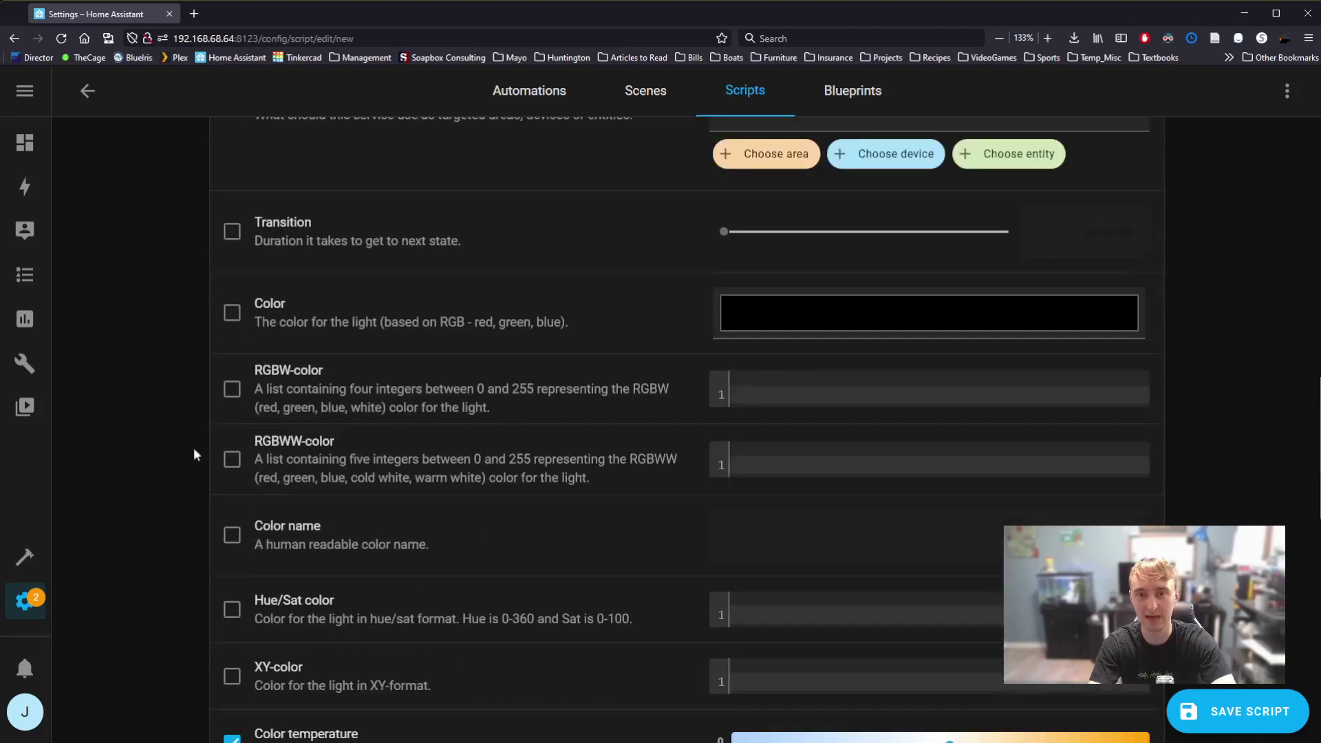
scroll(193, 448, "down", 10)
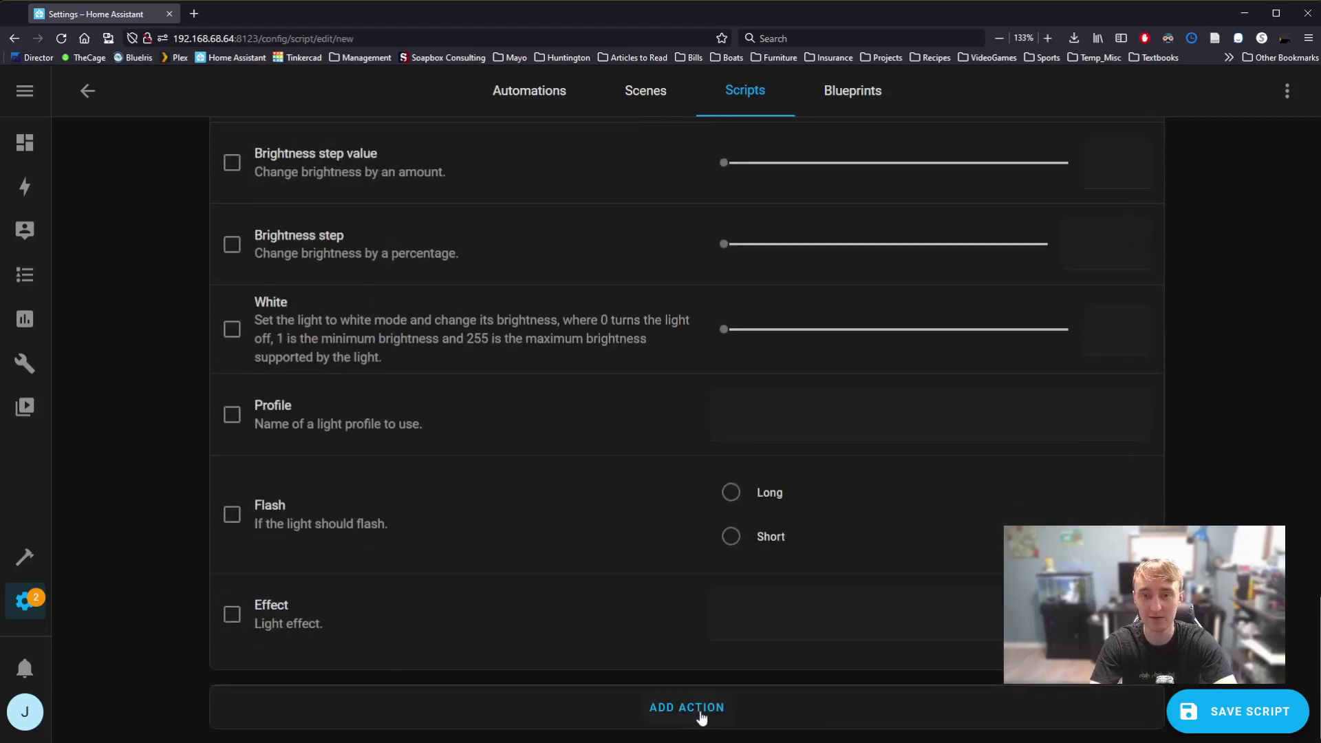
left_click(701, 716)
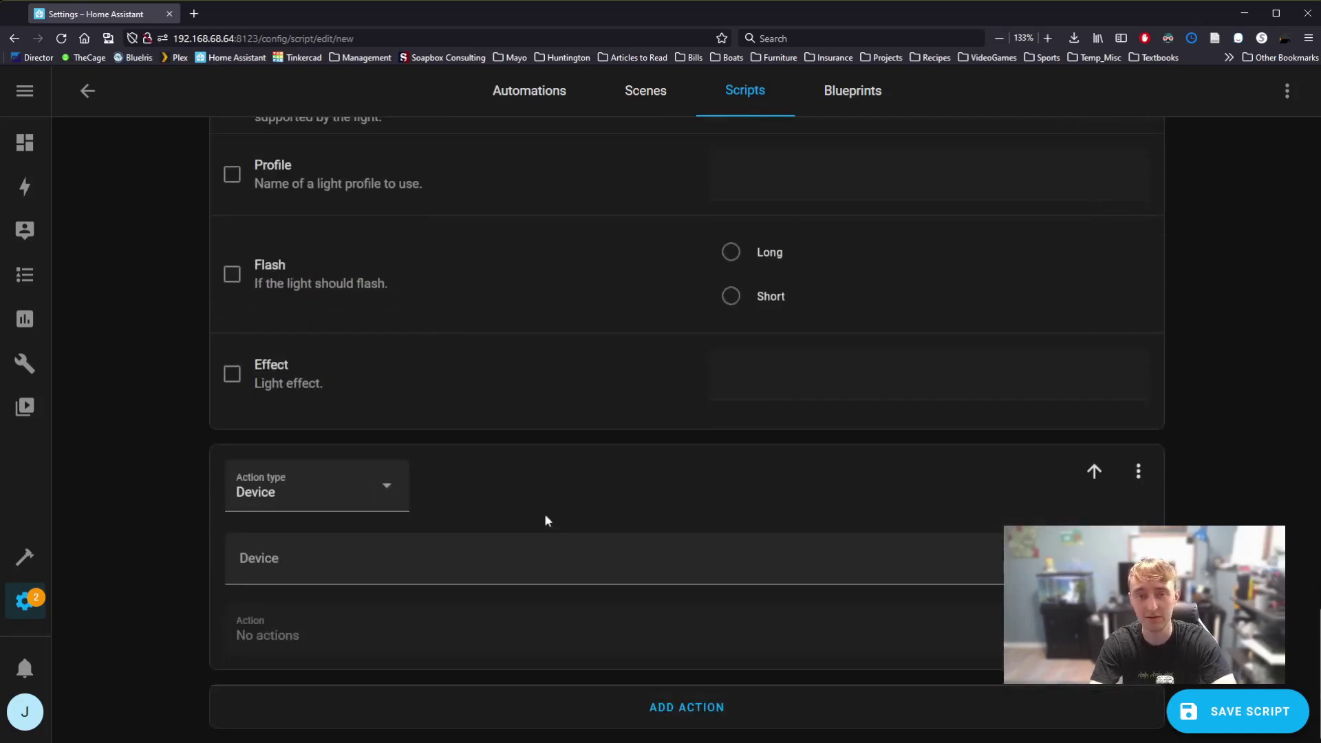
- Change the second script step's action type to If-then and zoom out to view its parts
left_click(383, 494)
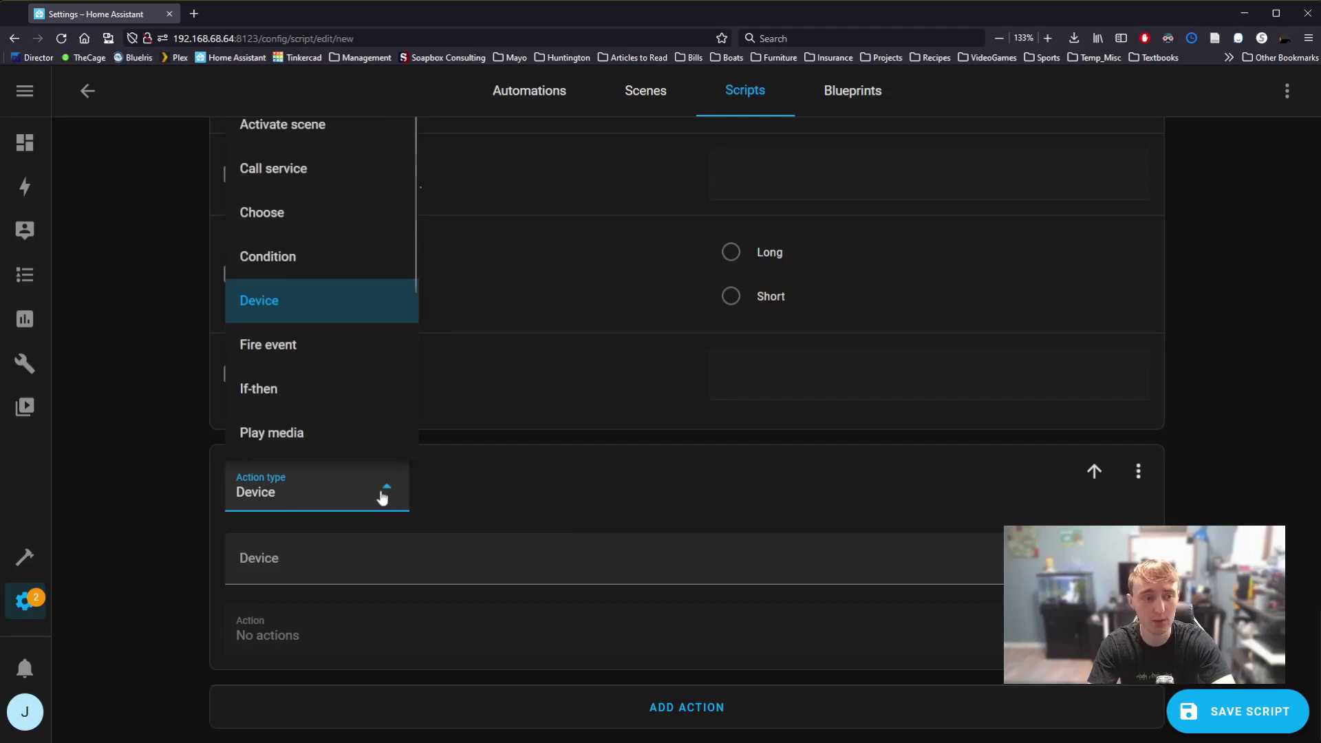
left_click(286, 490)
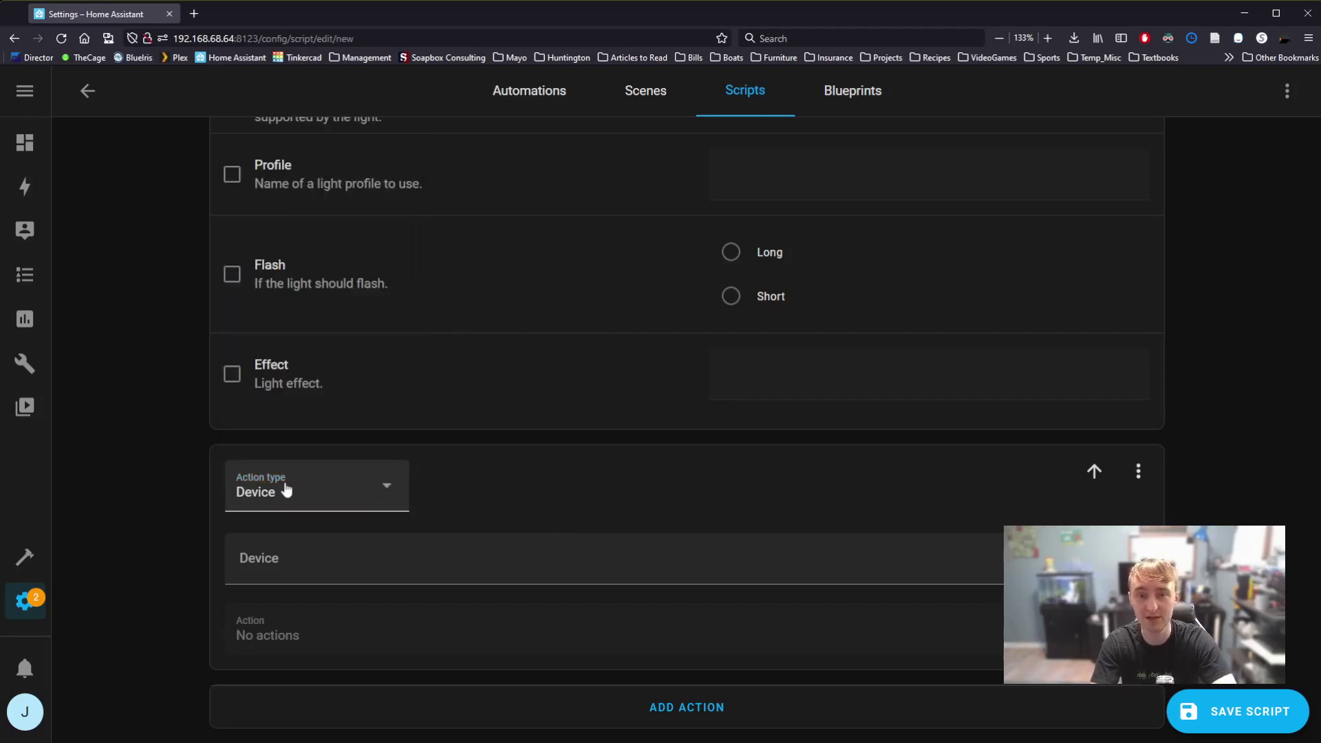
left_click(286, 490)
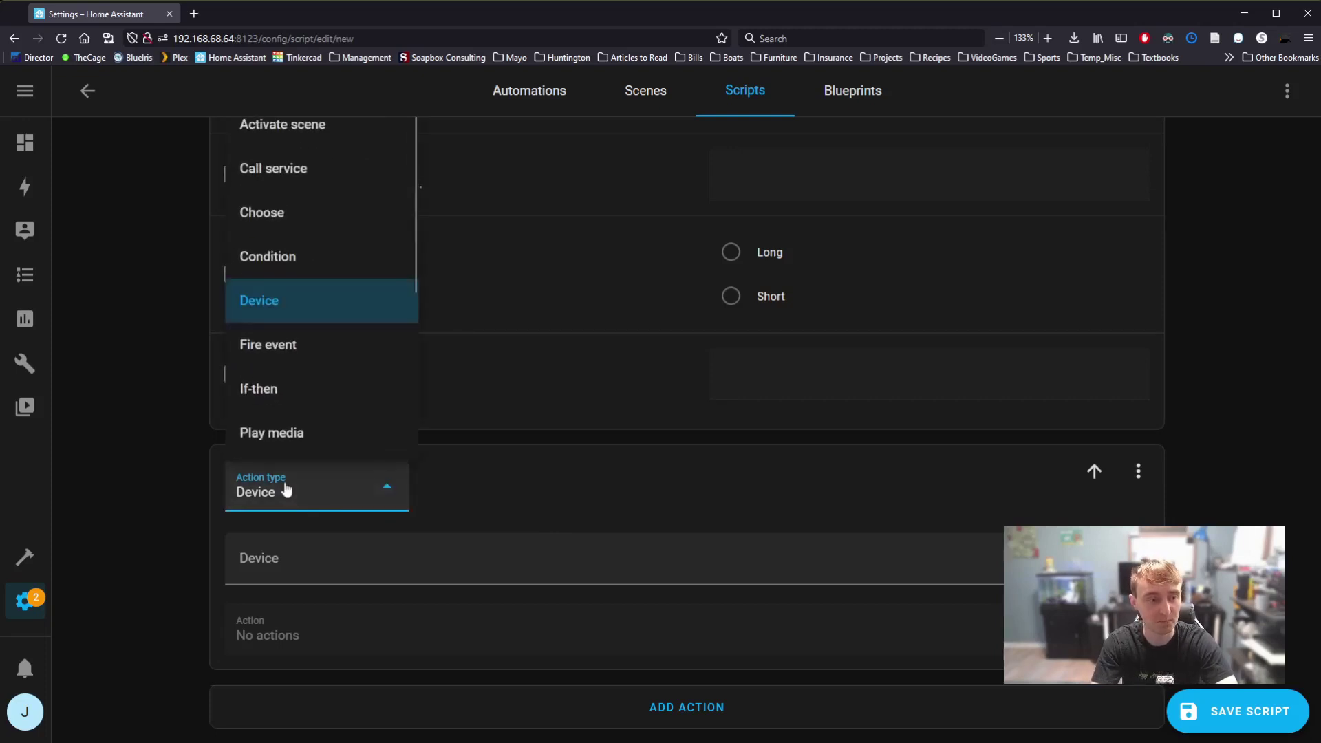
left_click(304, 401)
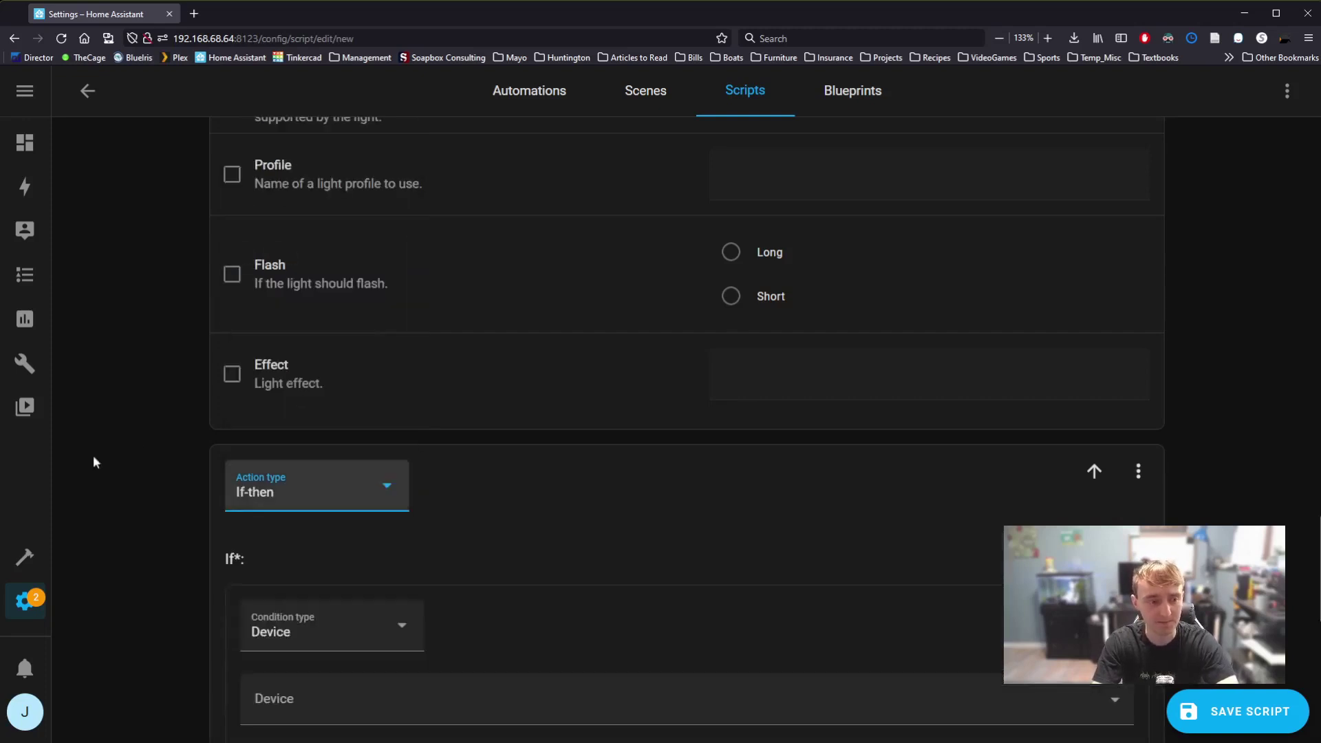
scroll(173, 435, "down", 6)
scroll(172, 436, "up", 3)
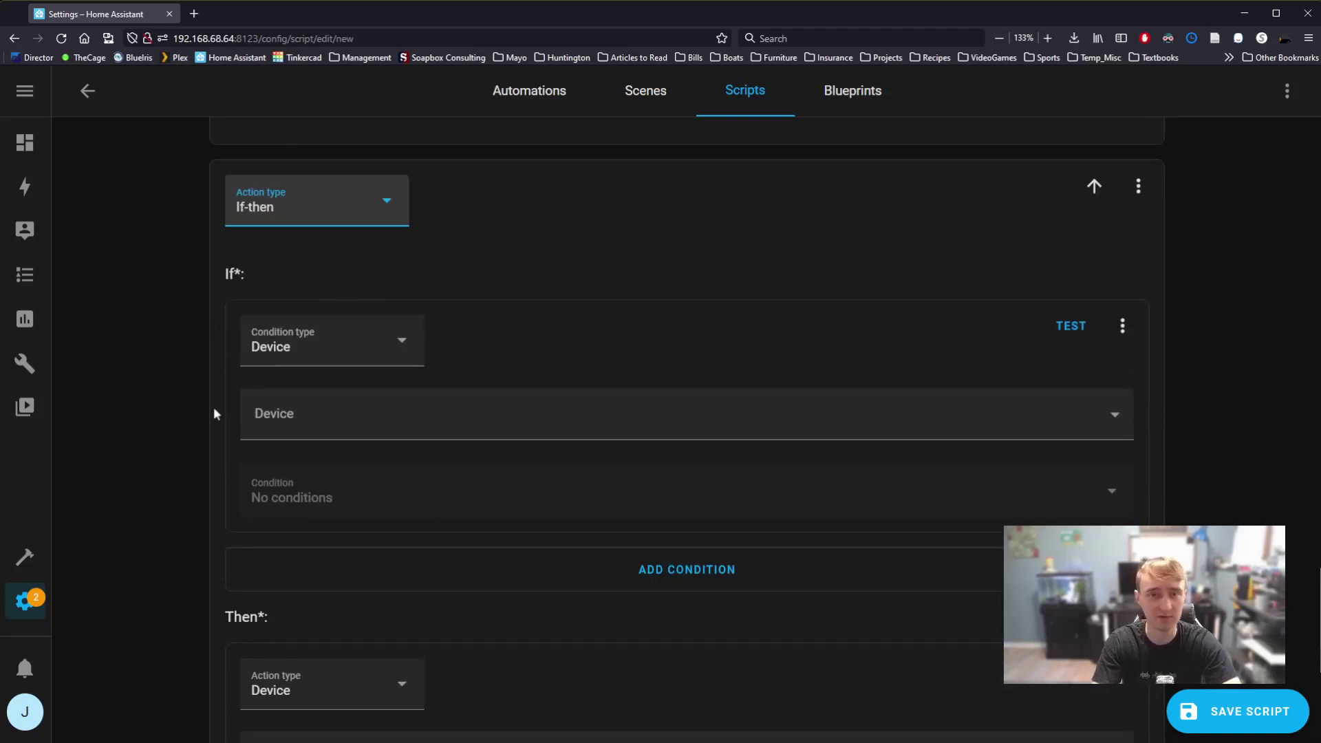
scroll(210, 403, "down", 4)
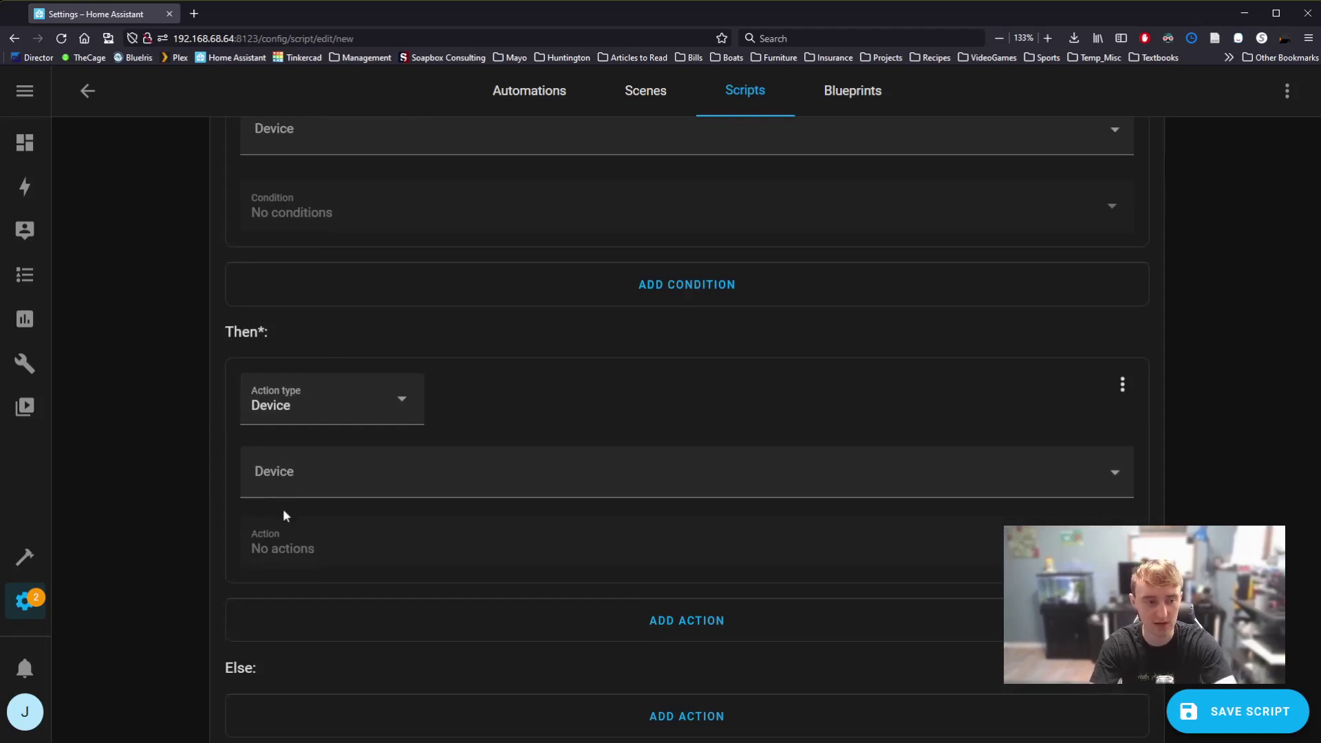
scroll(284, 511, "up", 3)
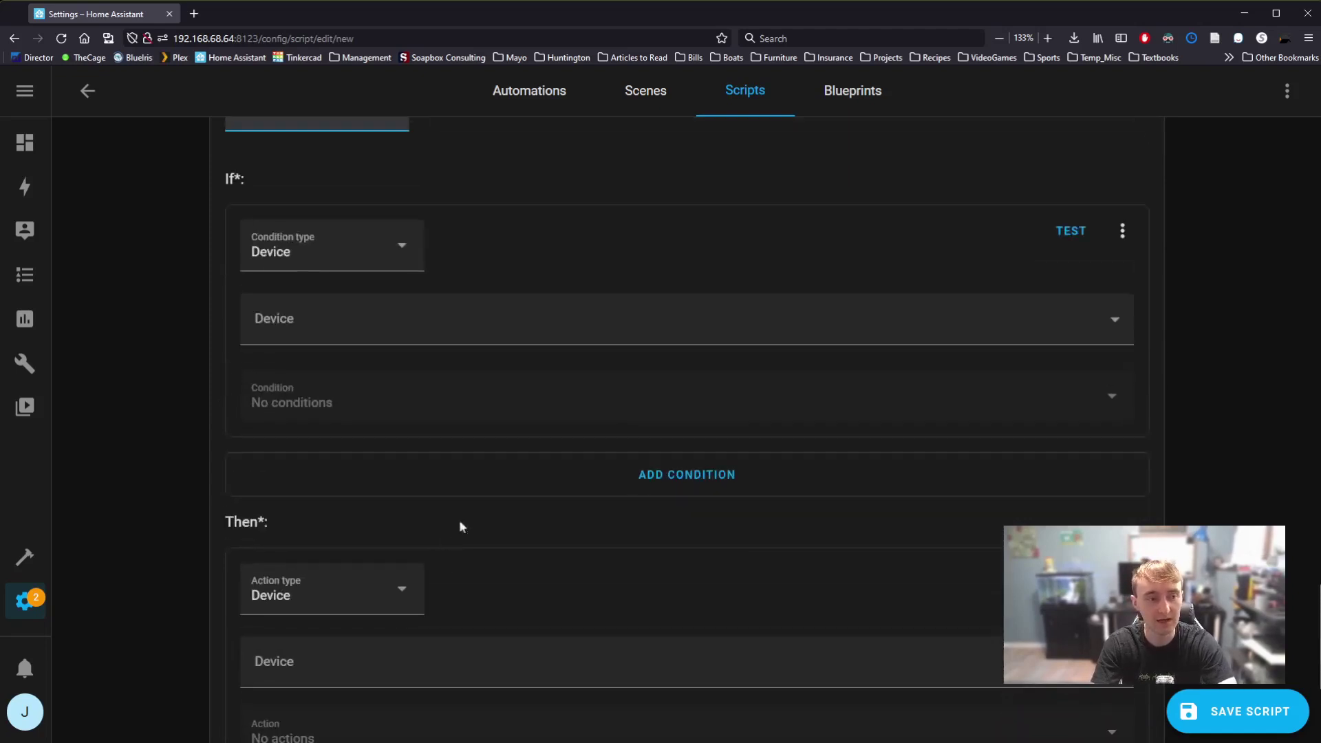
left_click(1000, 40)
left_click(999, 40)
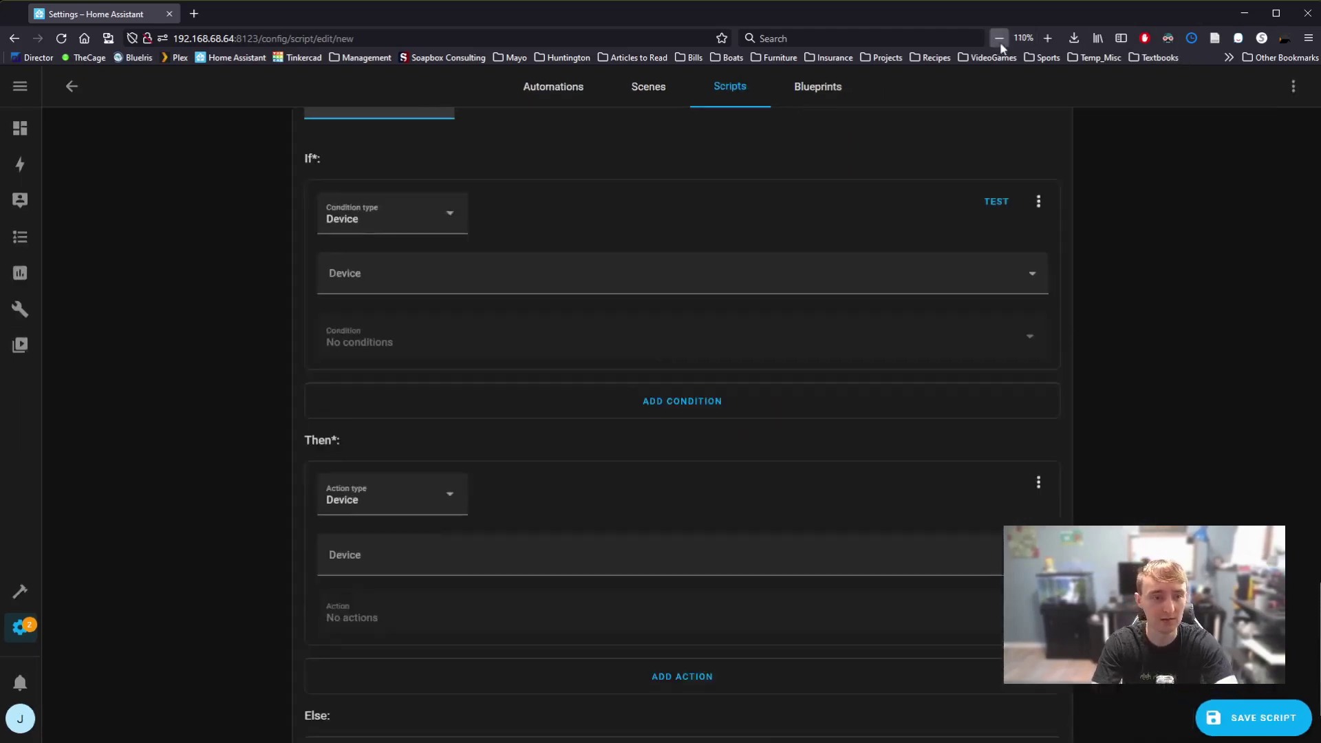
left_click(1000, 40)
left_click(1000, 40)
left_click(999, 40)
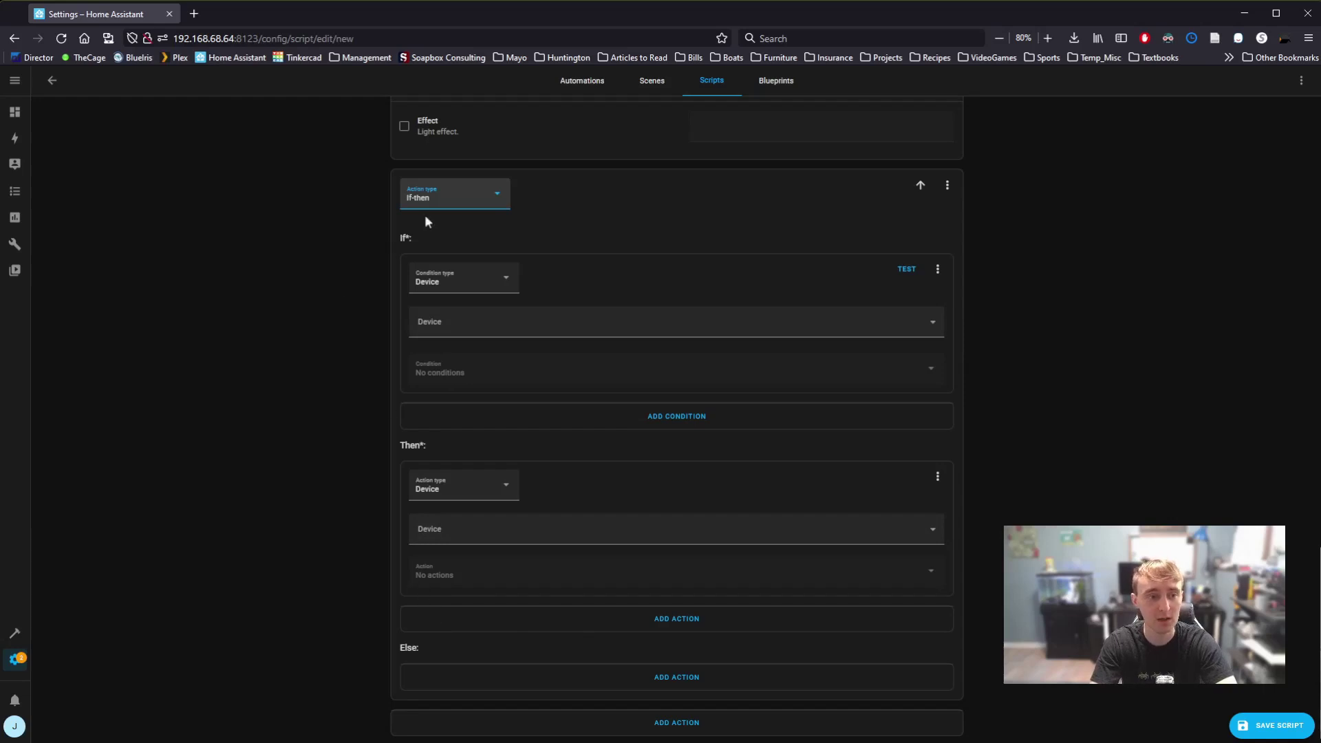
- Convert the If-then step into a State Condition with Entity and State left blank, zoom back to 133%
left_click(442, 199)
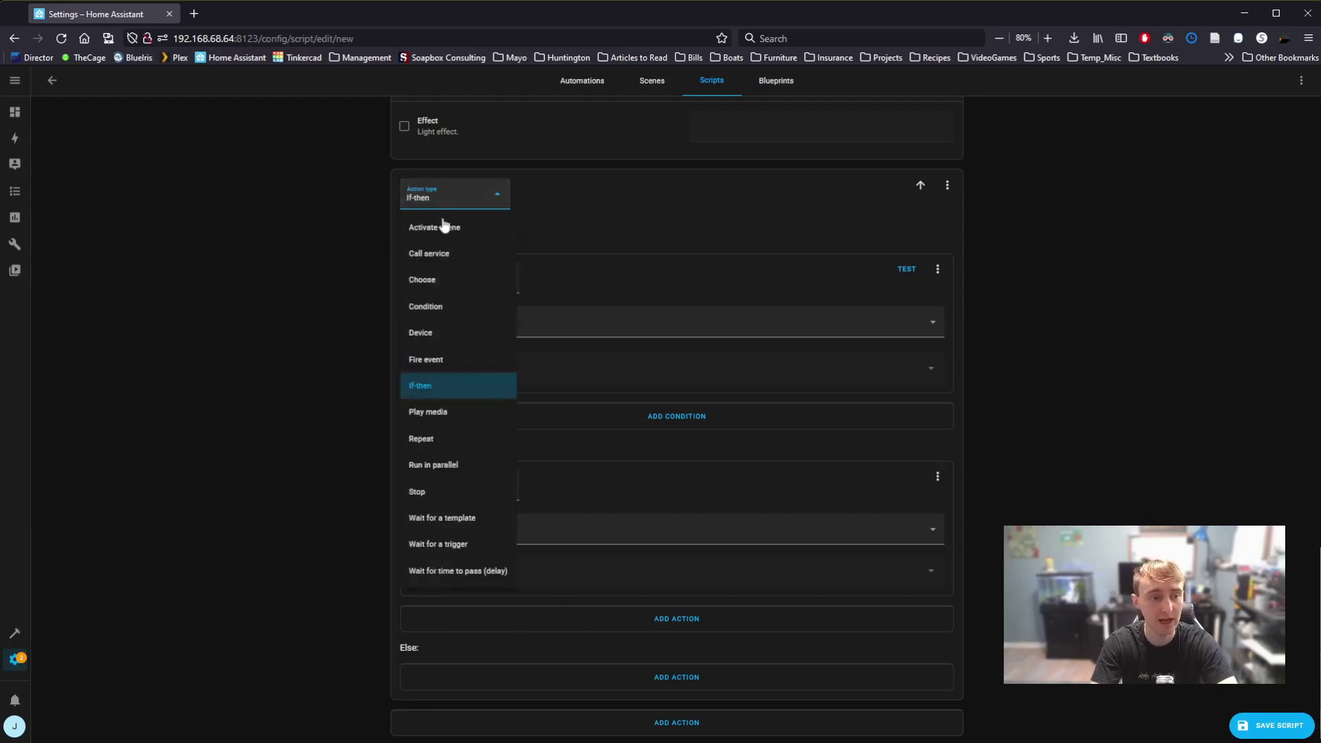
left_click(488, 315)
left_click(1047, 39)
left_click(1048, 39)
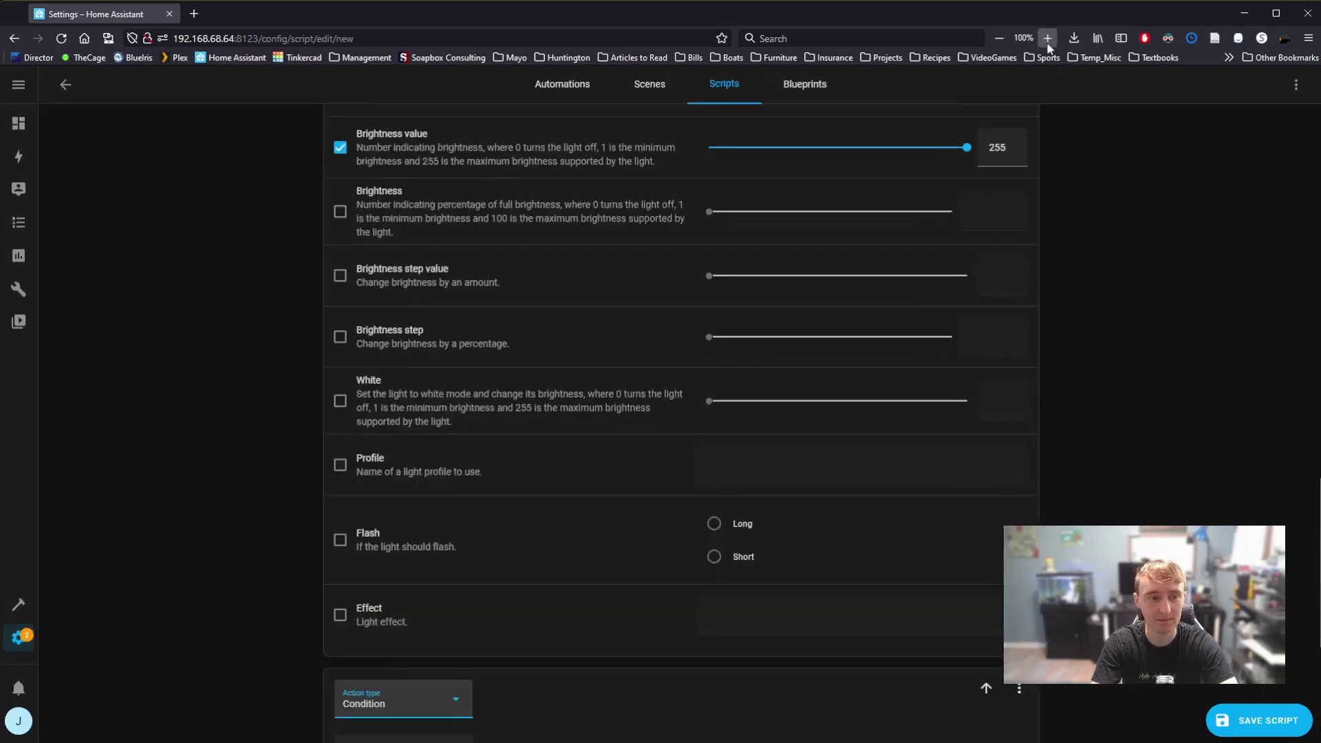
left_click(1047, 40)
left_click(1047, 39)
left_click(1048, 39)
scroll(947, 455, "down", 8)
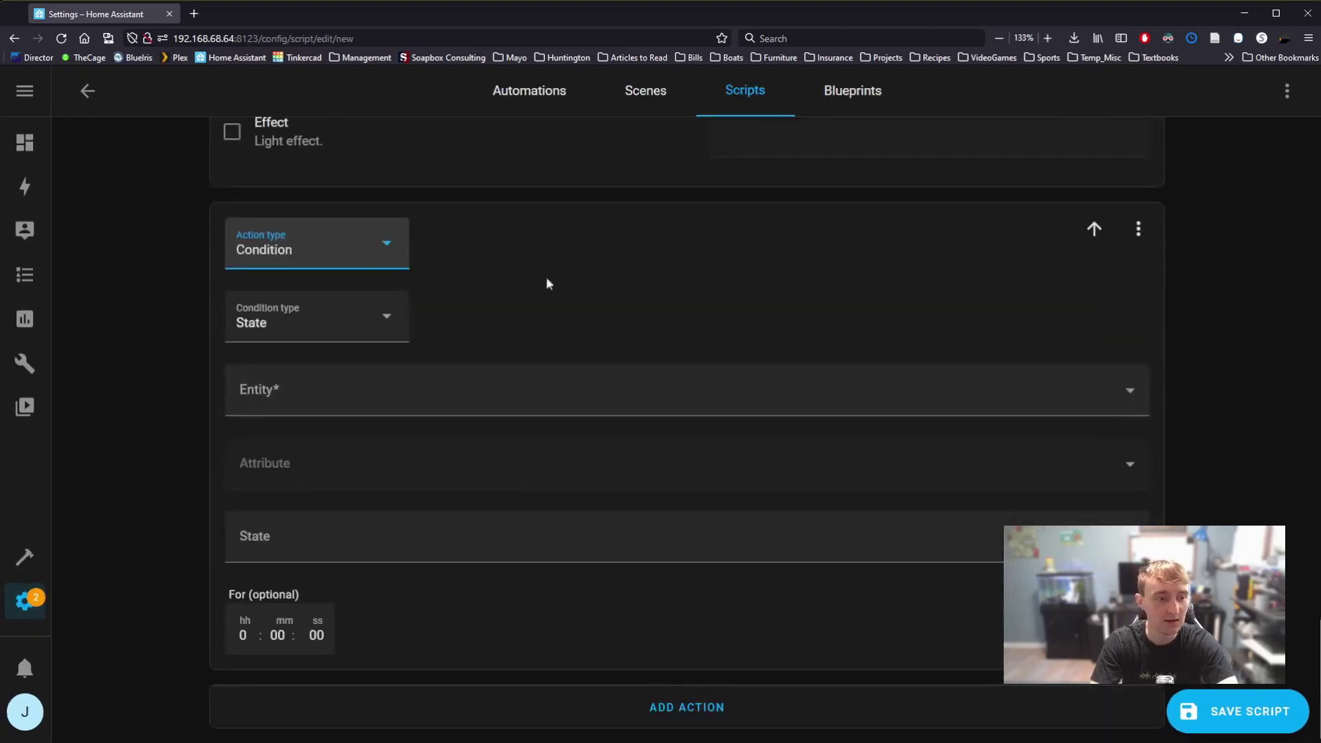
left_click(688, 334)
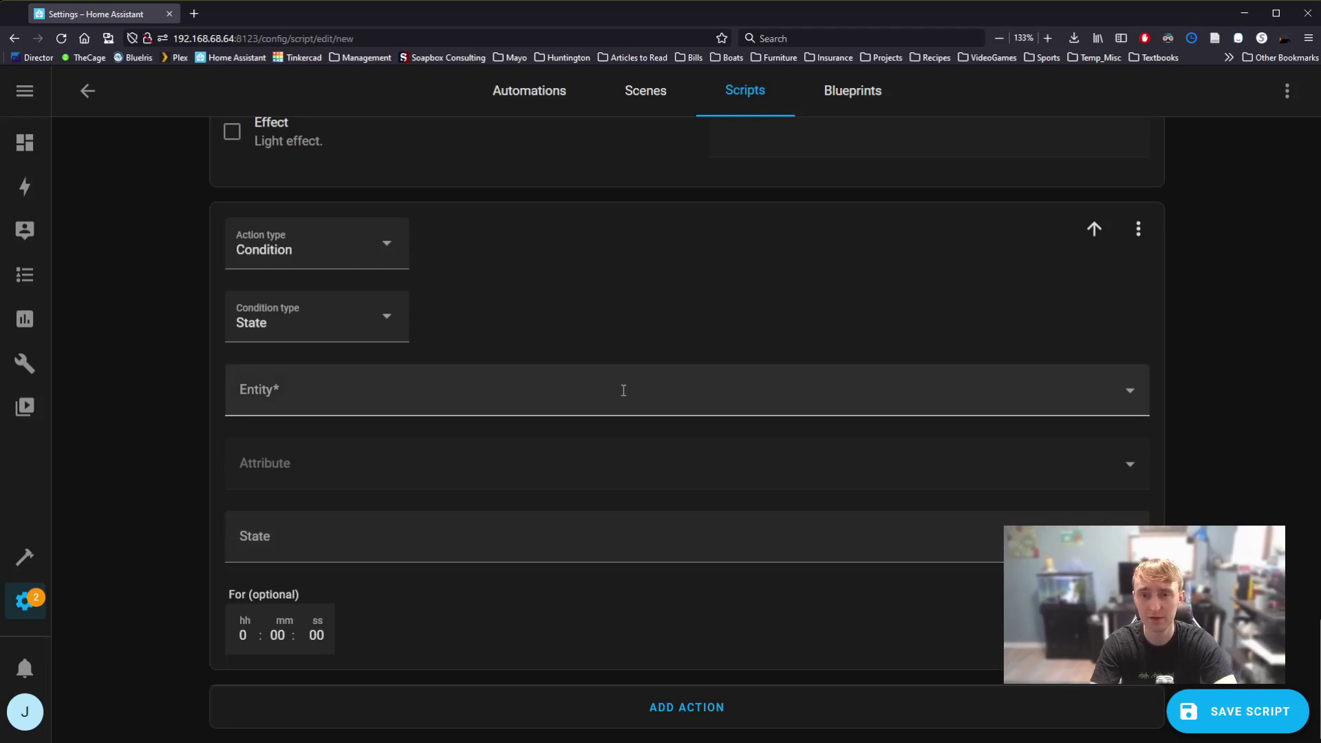
scroll(427, 351, "up", 1)
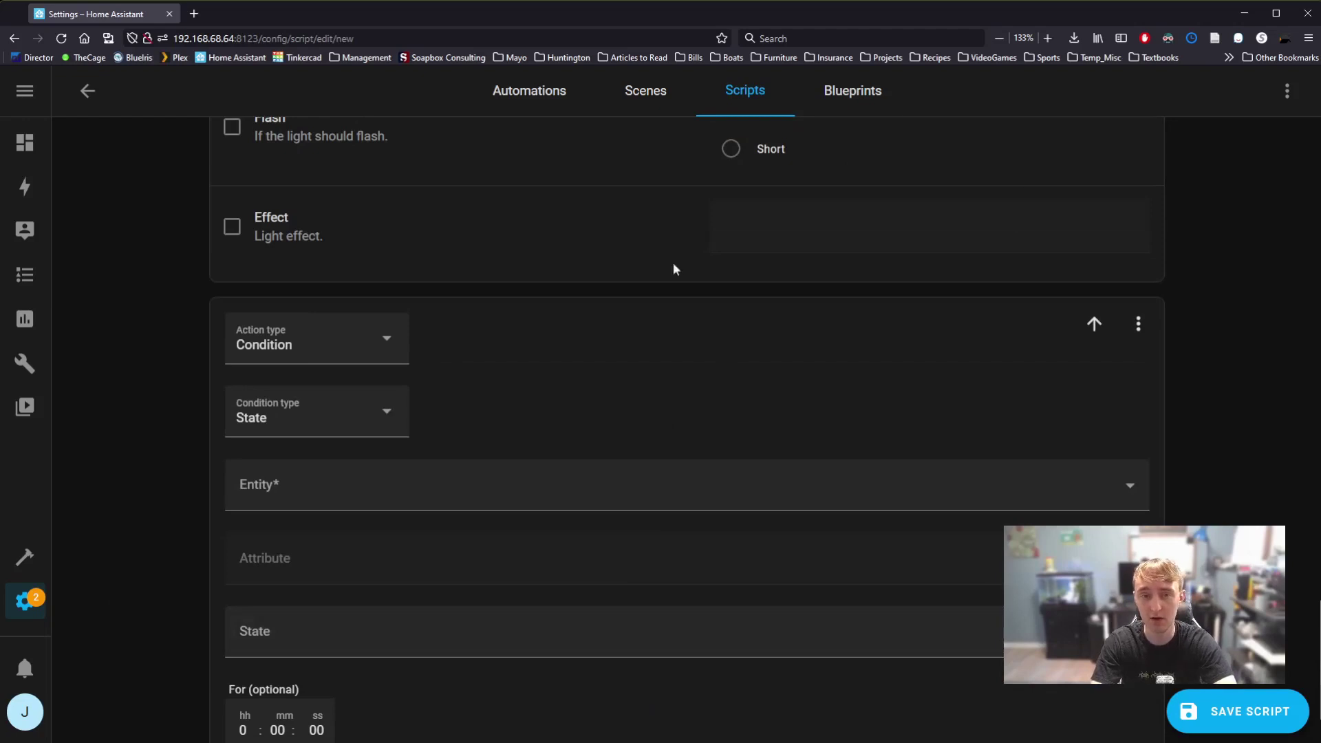
scroll(630, 560, "down", 2)
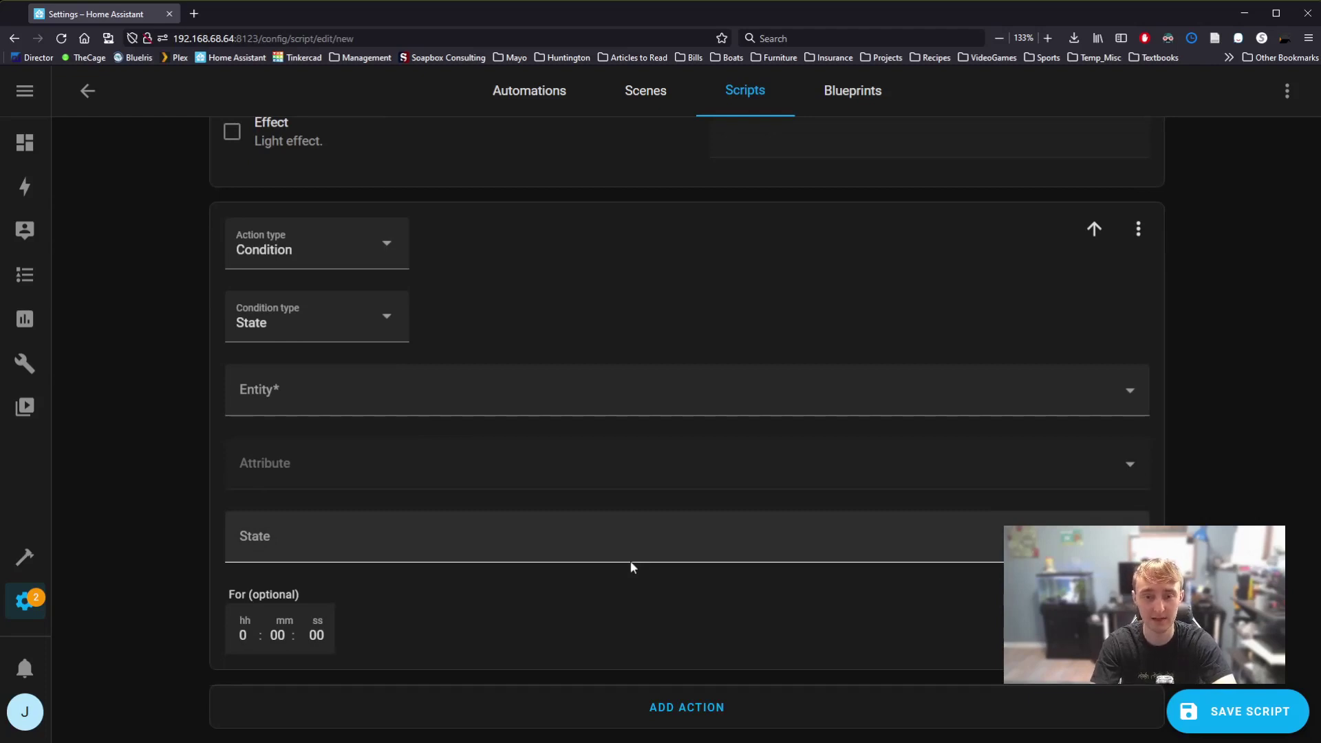
- Move the State condition above the Light: Turn on step and zoom out to confirm the order
left_click(1095, 231)
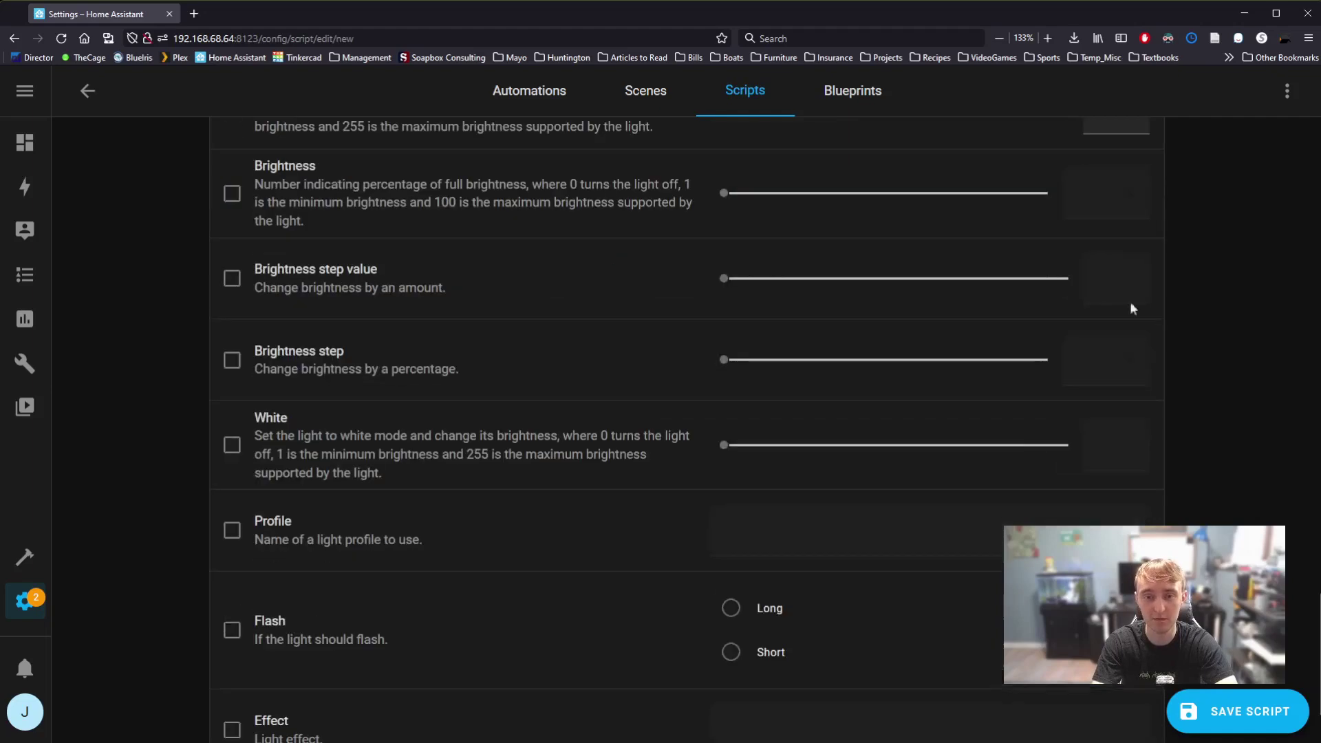
scroll(1194, 461, "up", 6)
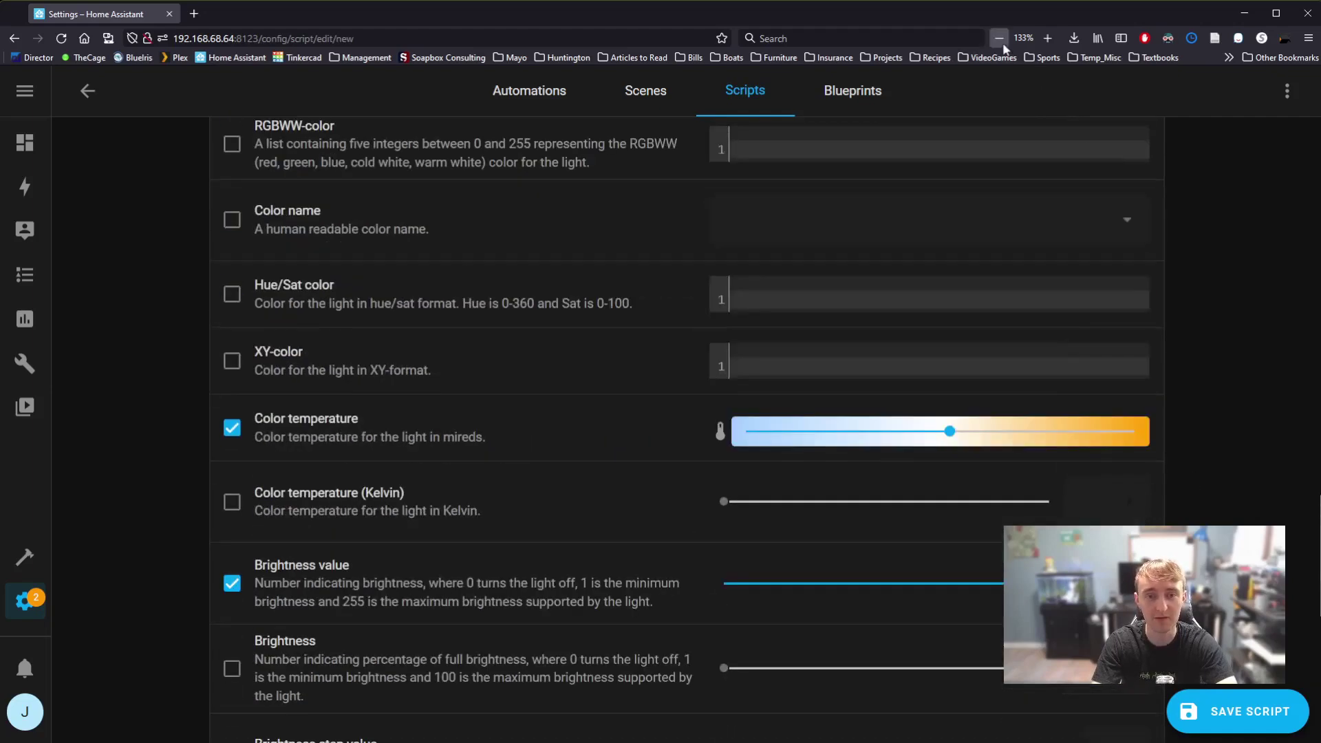
left_click(999, 37)
left_click(999, 38)
left_click(999, 38)
left_click(999, 38)
left_click(1000, 37)
left_click(1000, 38)
scroll(1039, 337, "up", 9)
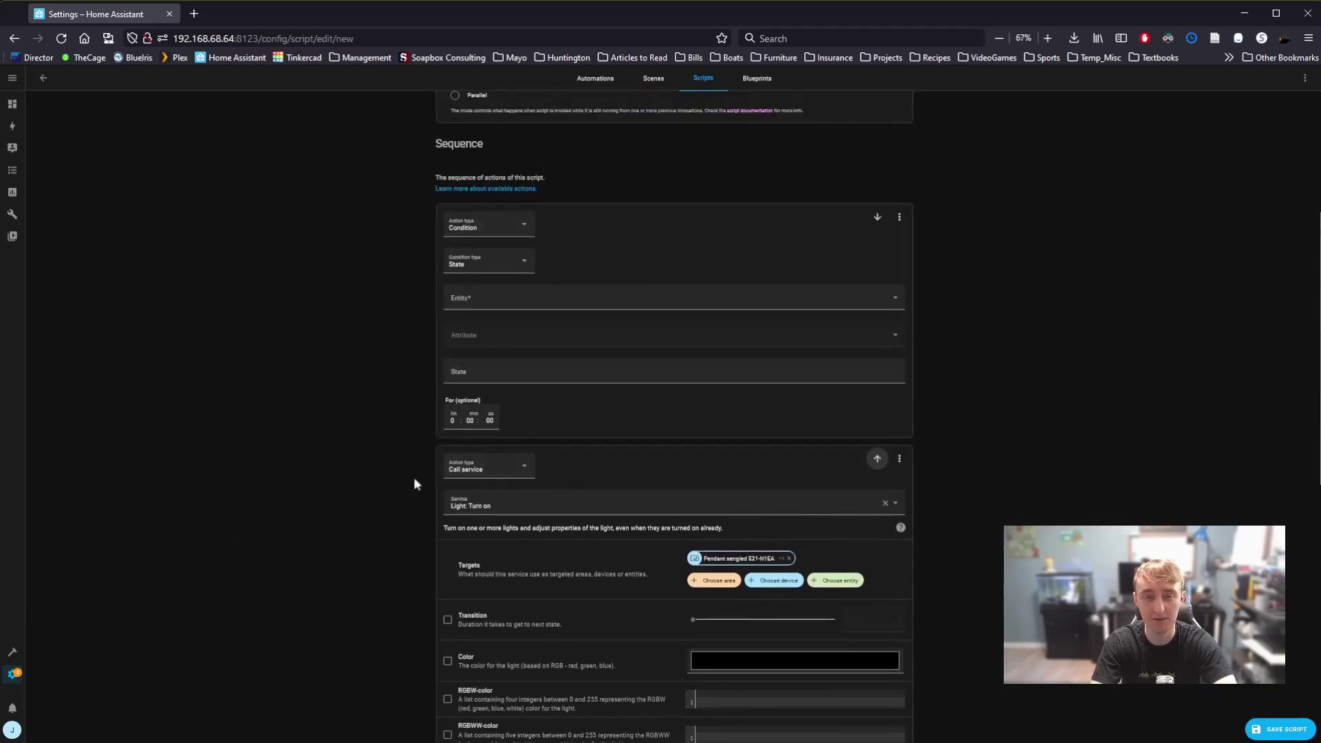
scroll(955, 157, "up", 6)
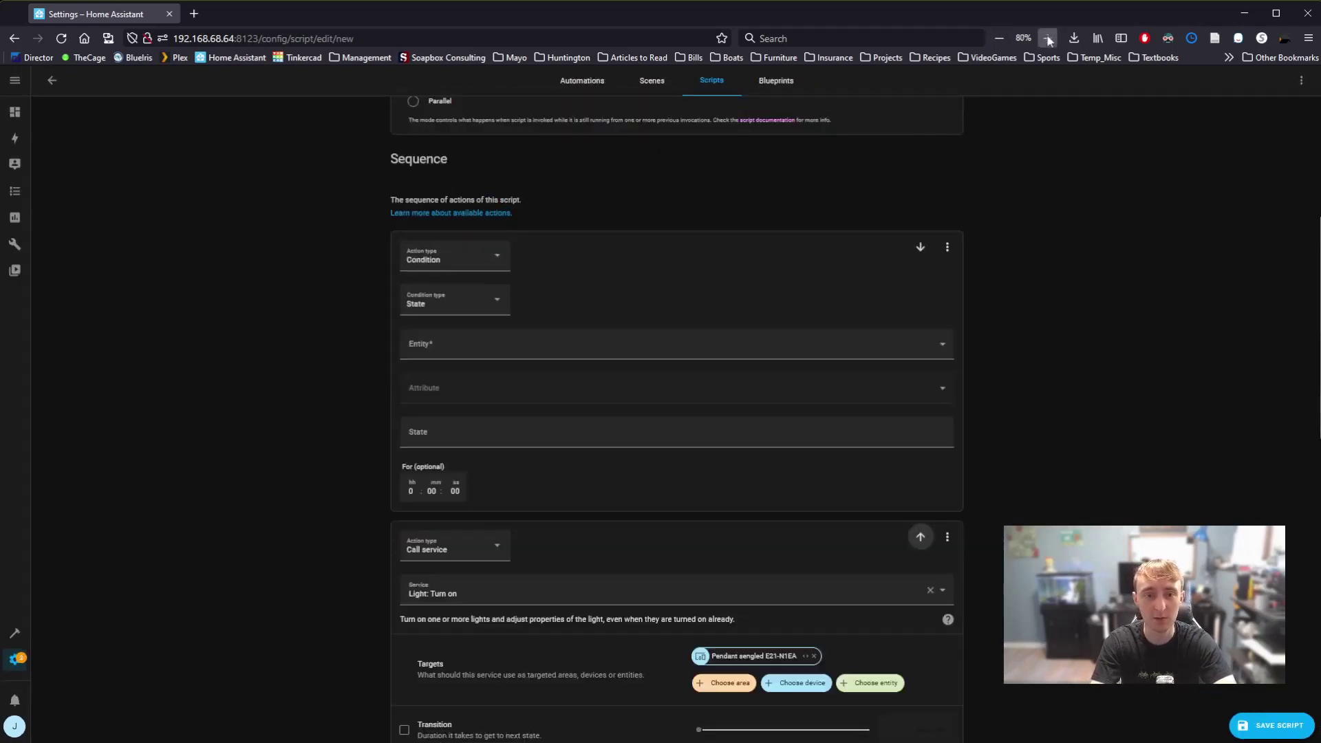
scroll(707, 494, "down", 3)
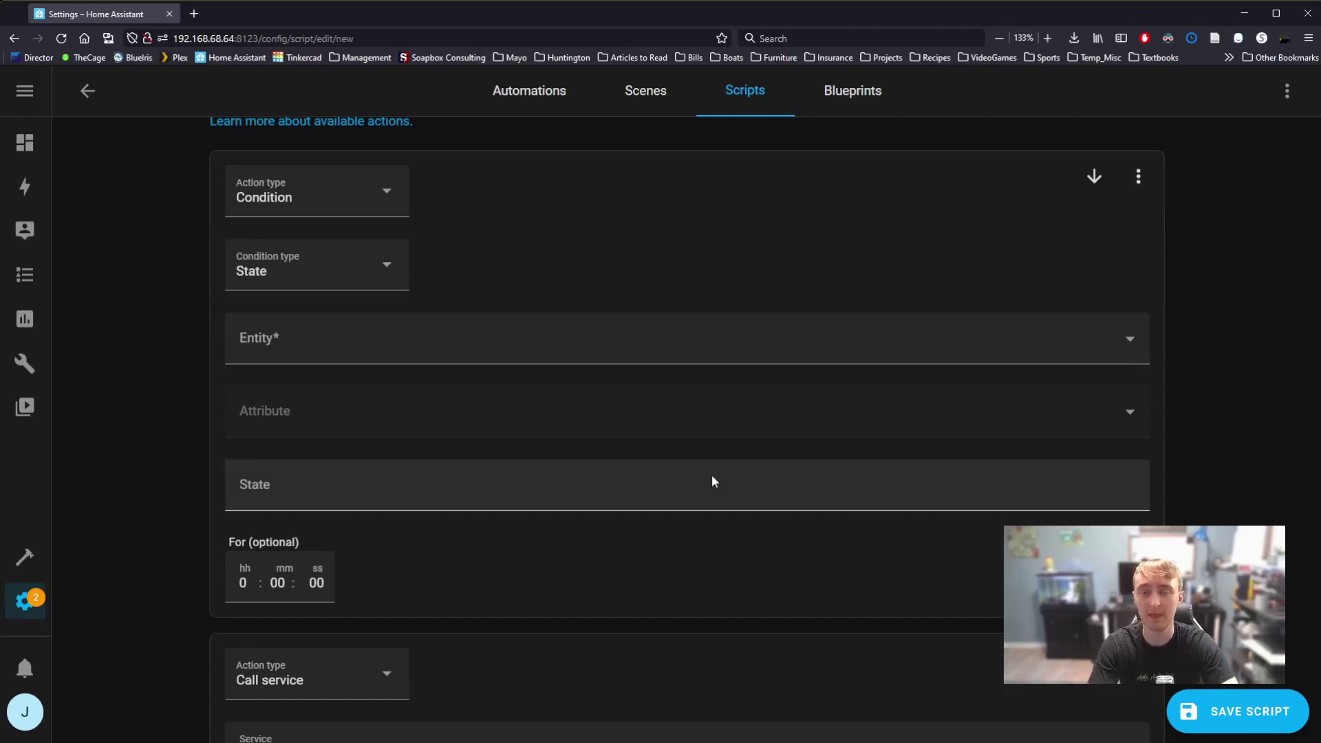
scroll(712, 482, "down", 6)
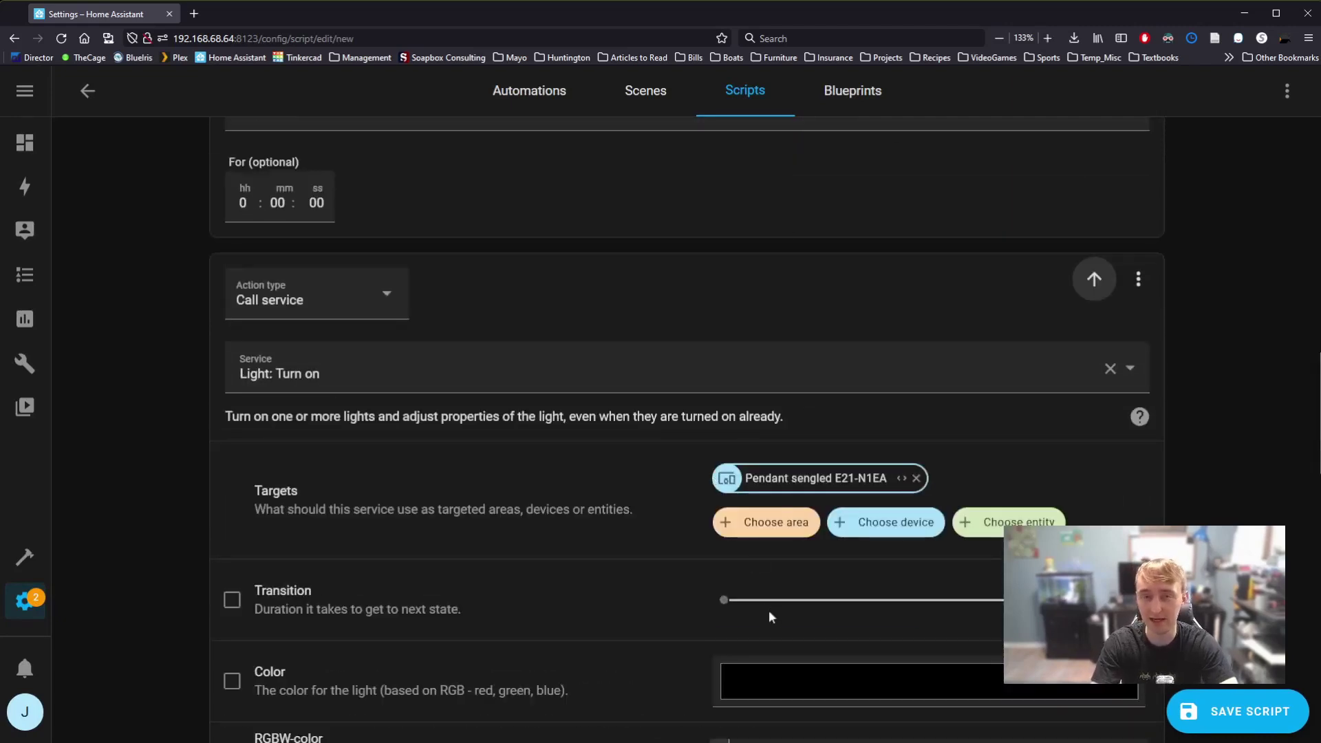
scroll(774, 616, "up", 6)
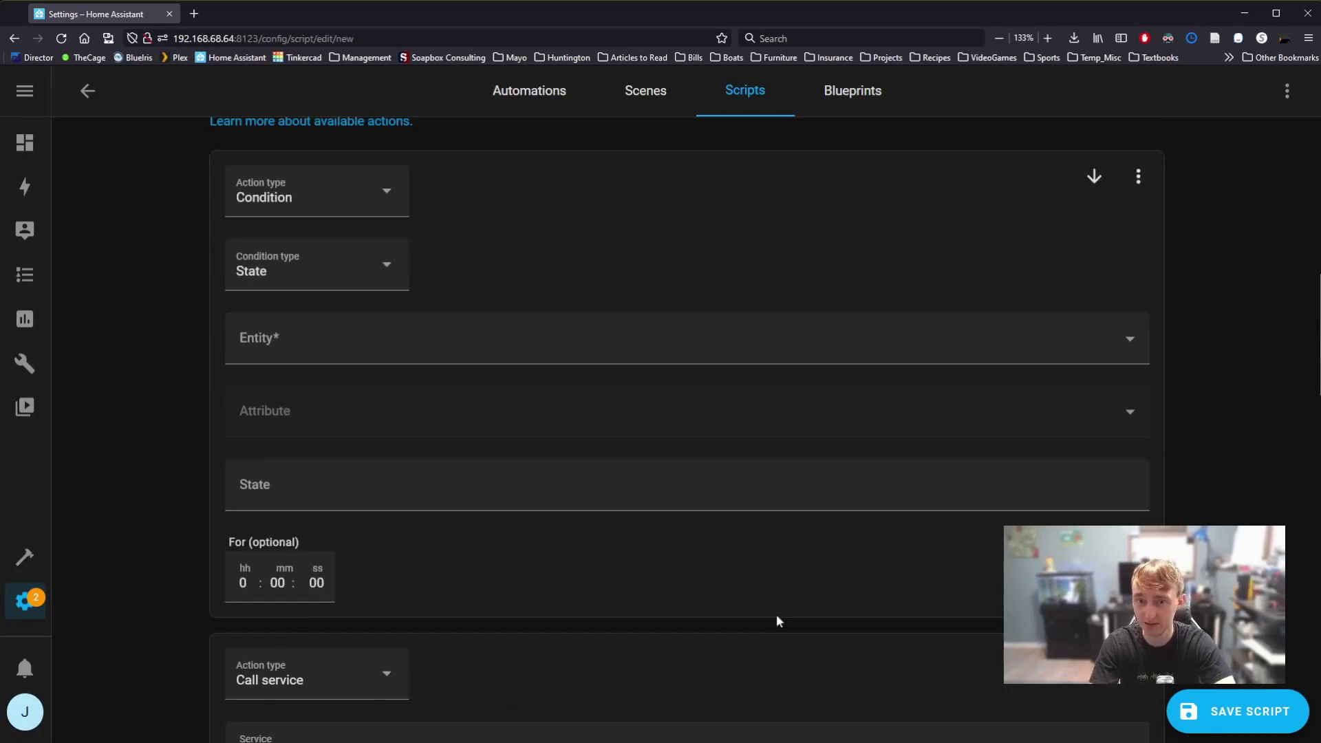
scroll(604, 387, "up", 2)
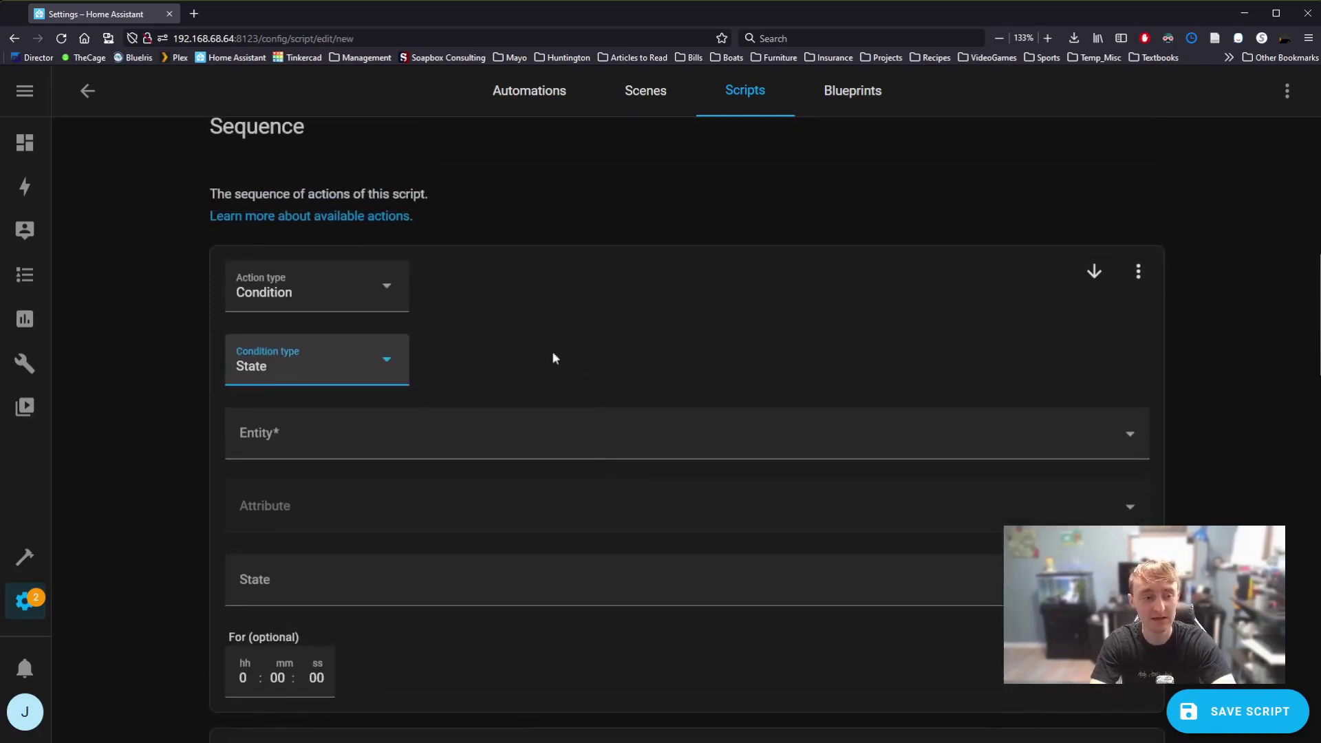
- Make the condition a Device condition requiring Fish Tank Outlet to be on
left_click(324, 364)
left_click(294, 461)
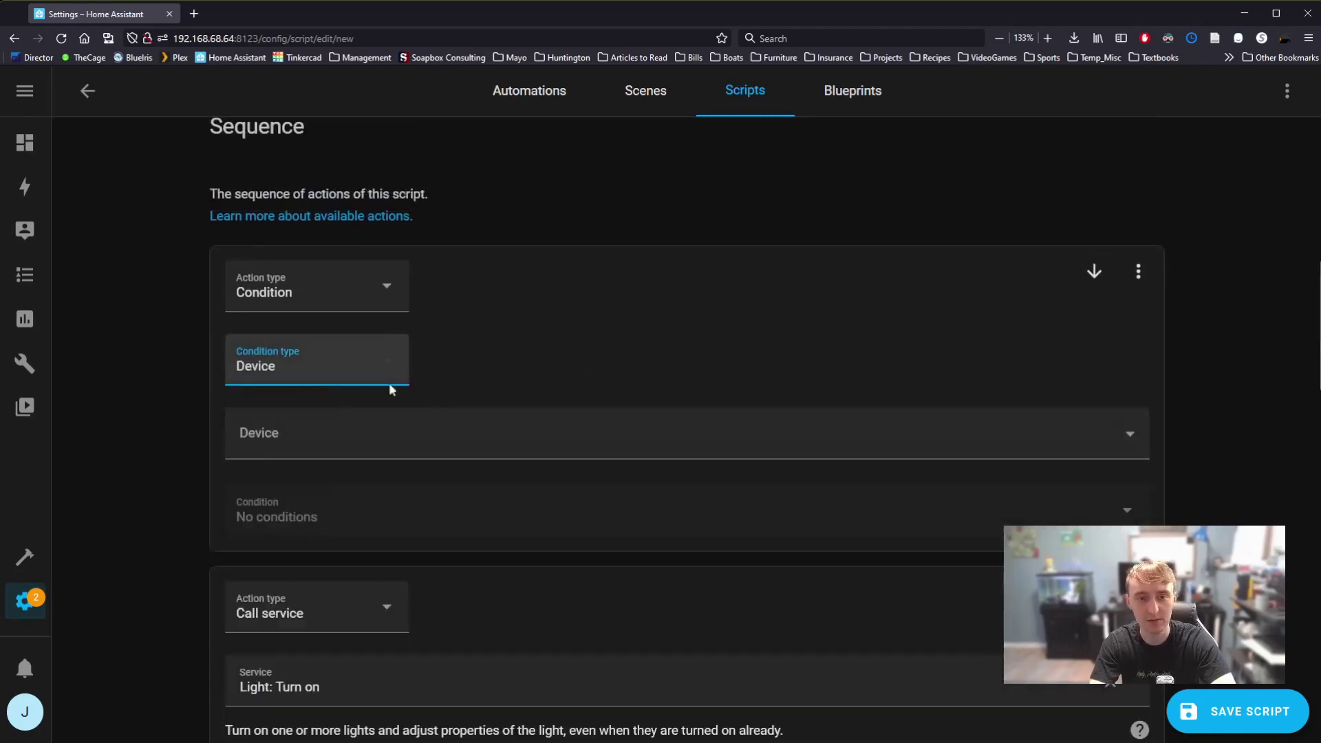
left_click(365, 433)
type("fish")
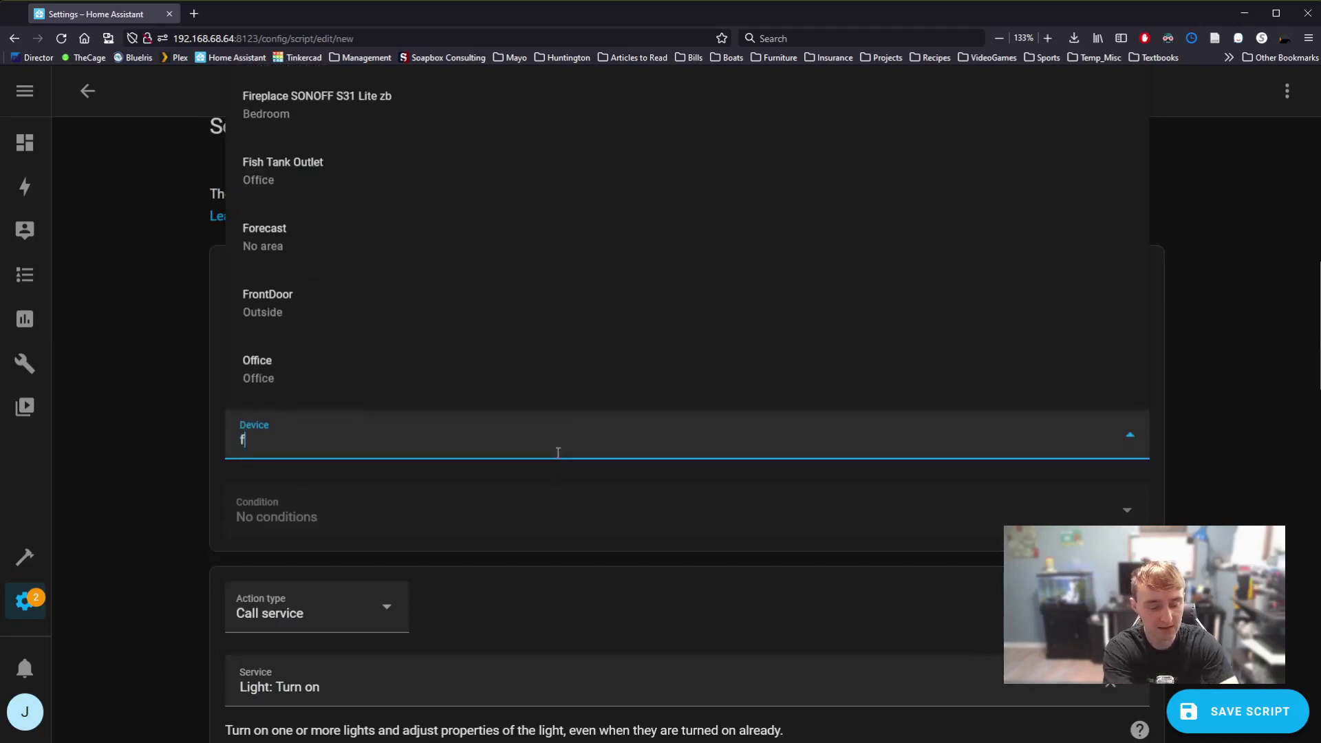
left_click(451, 365)
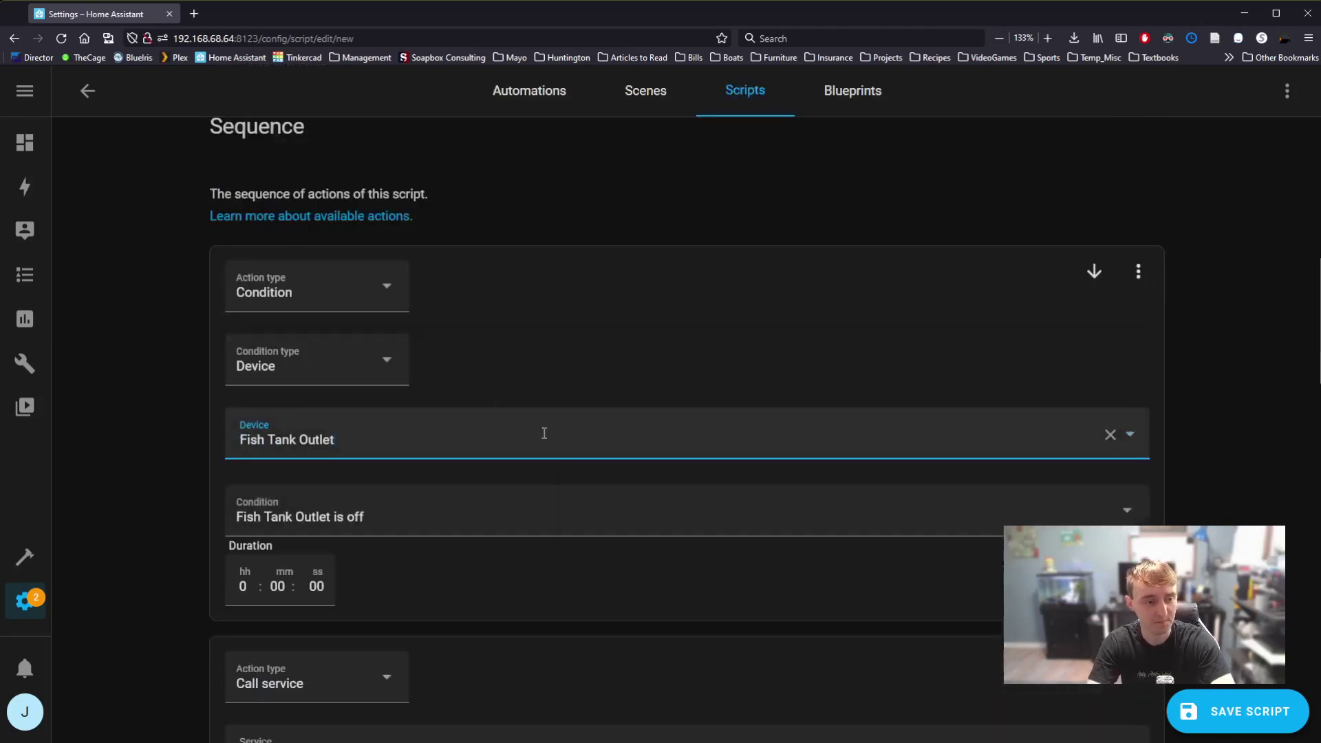
scroll(548, 437, "down", 2)
left_click(463, 430)
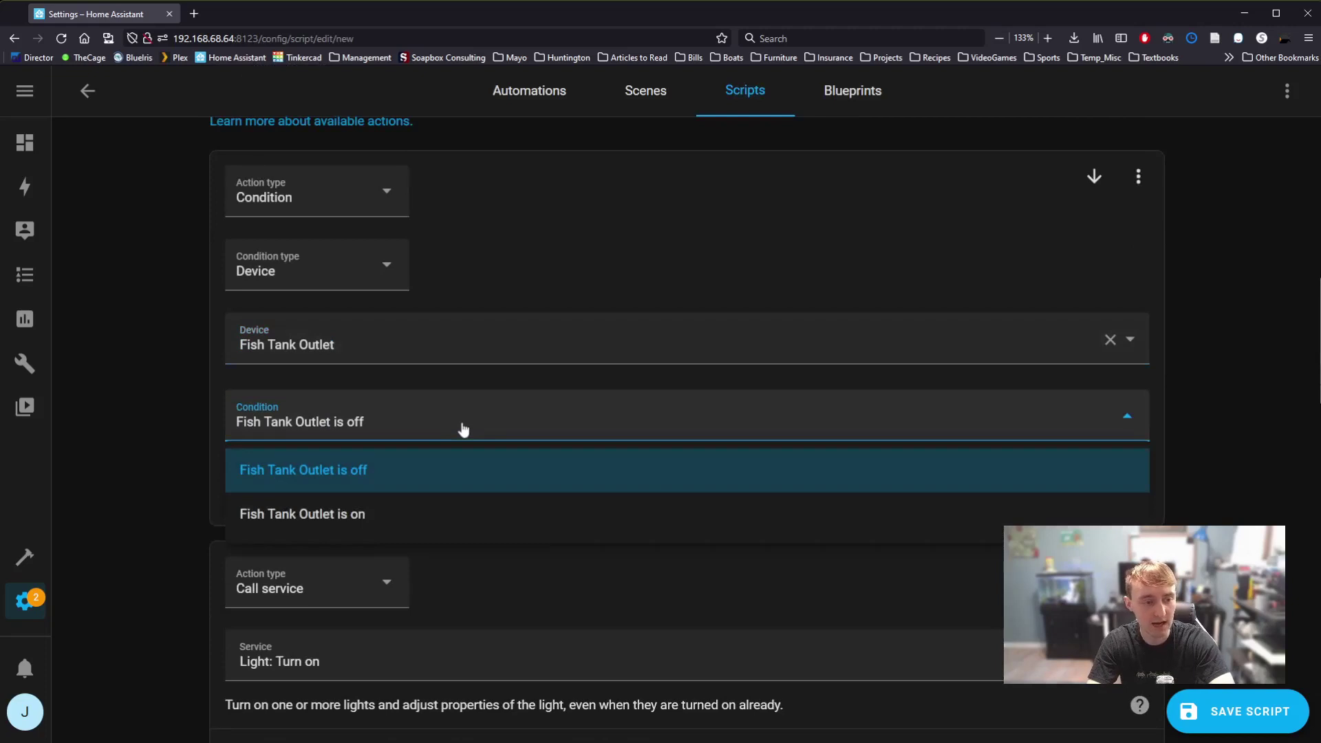
left_click(411, 521)
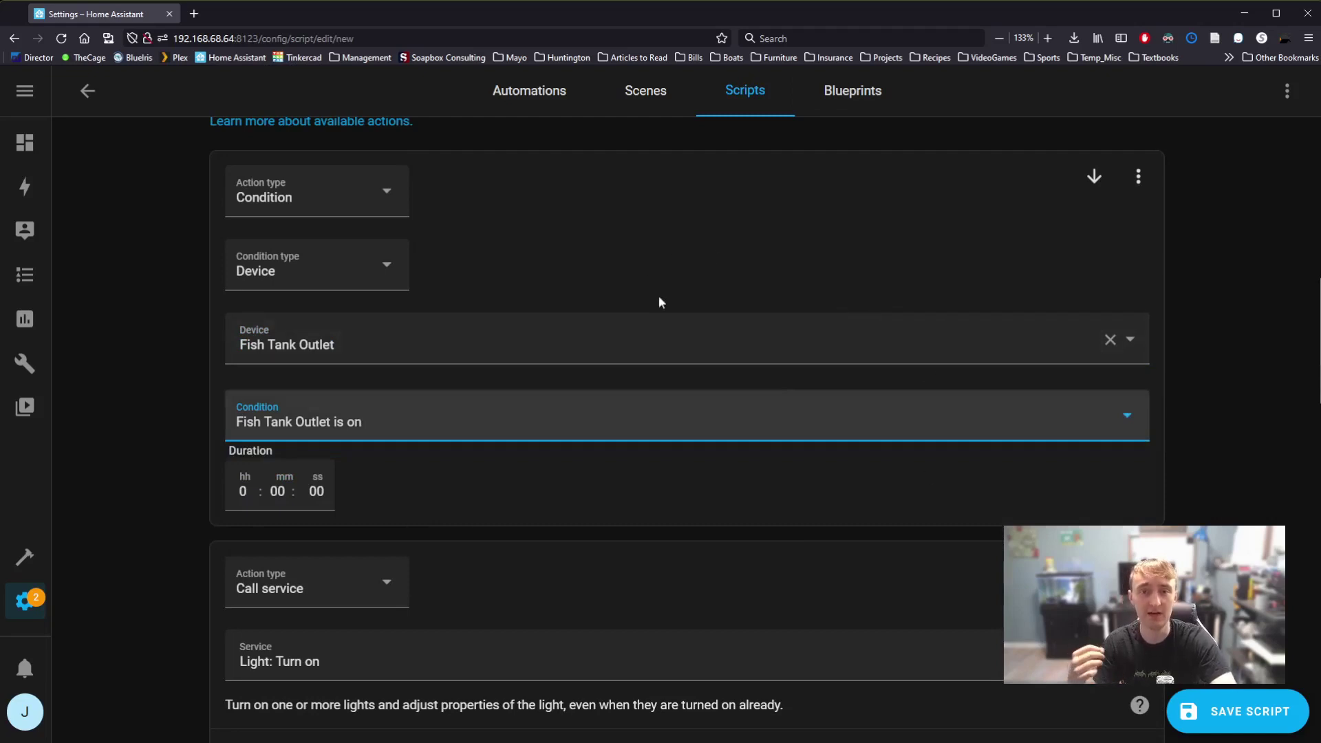
- Review the Light: Turn on action and save the script as test_script
scroll(659, 299, "down", 4)
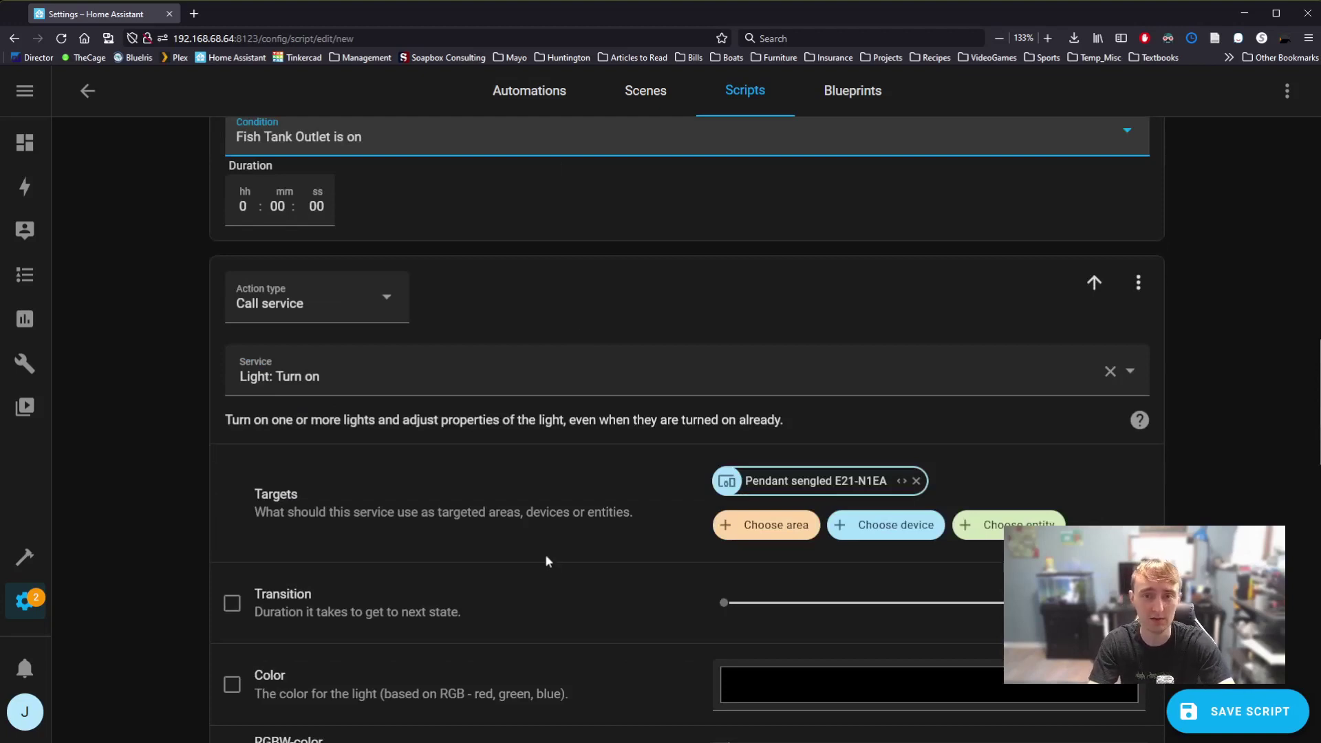
scroll(547, 562, "up", 5)
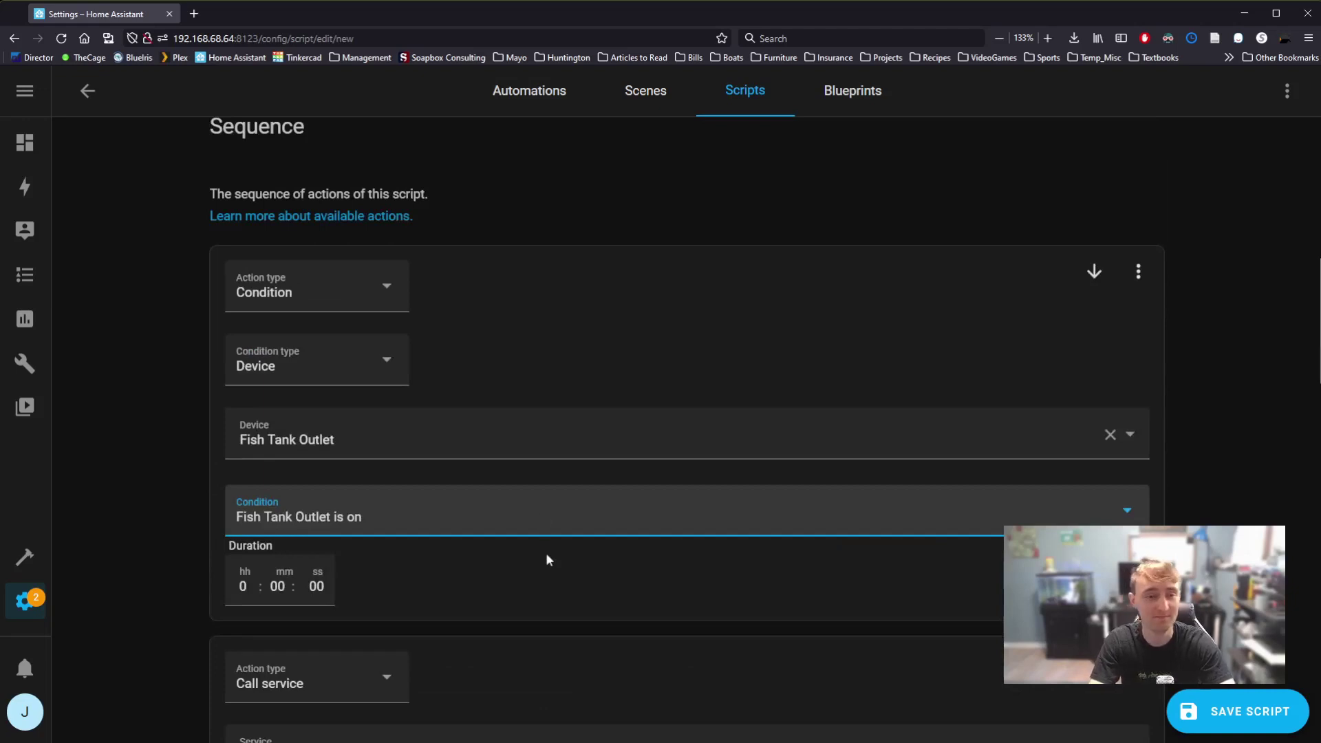
left_click(1239, 711)
- Put the FOR VIDEOS dashboard in edit mode and edit the Light and Fish tank grid card
left_click(1263, 716)
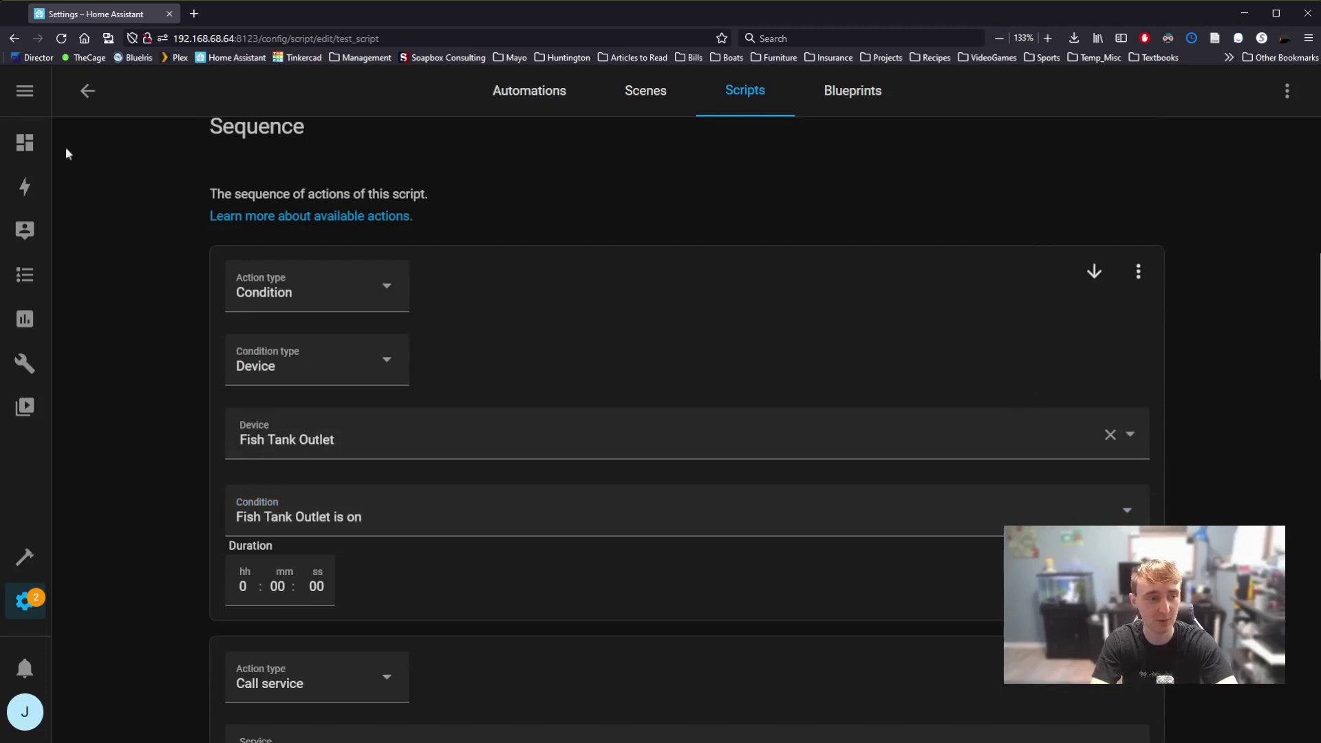
left_click(46, 148)
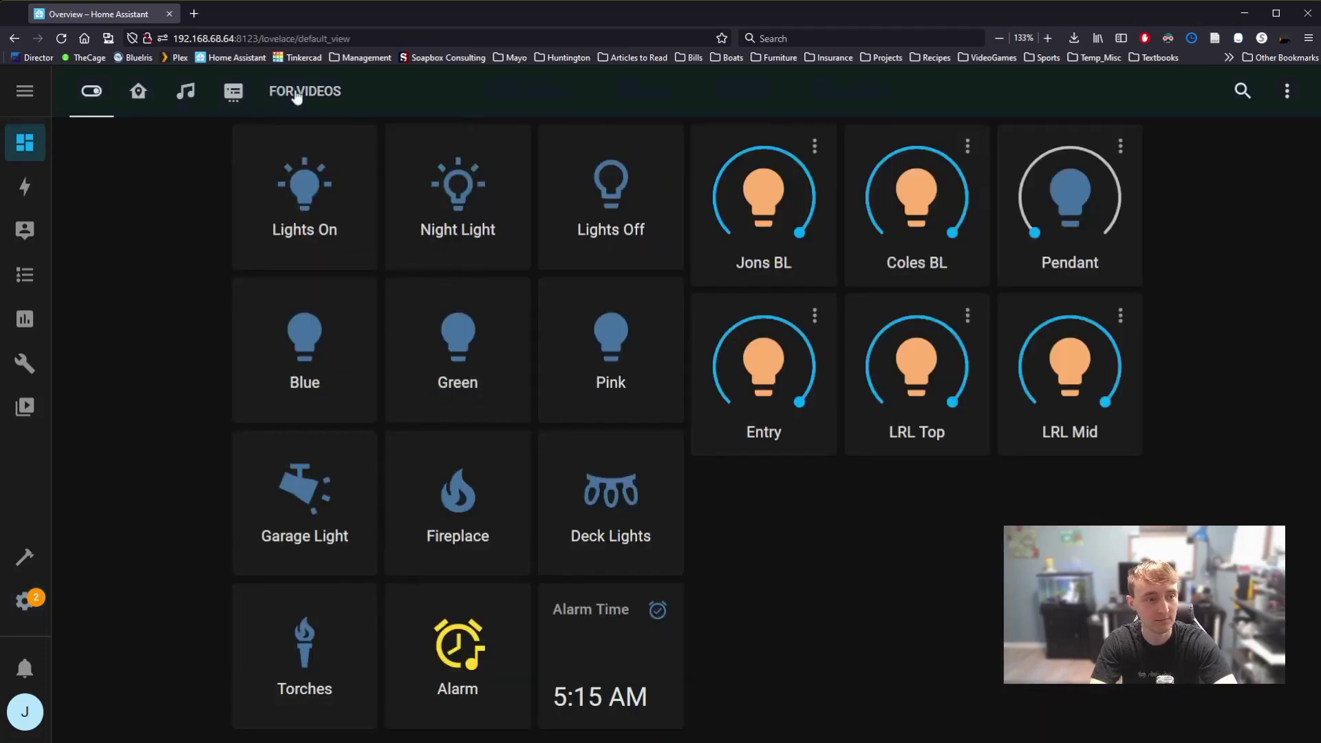
left_click(297, 96)
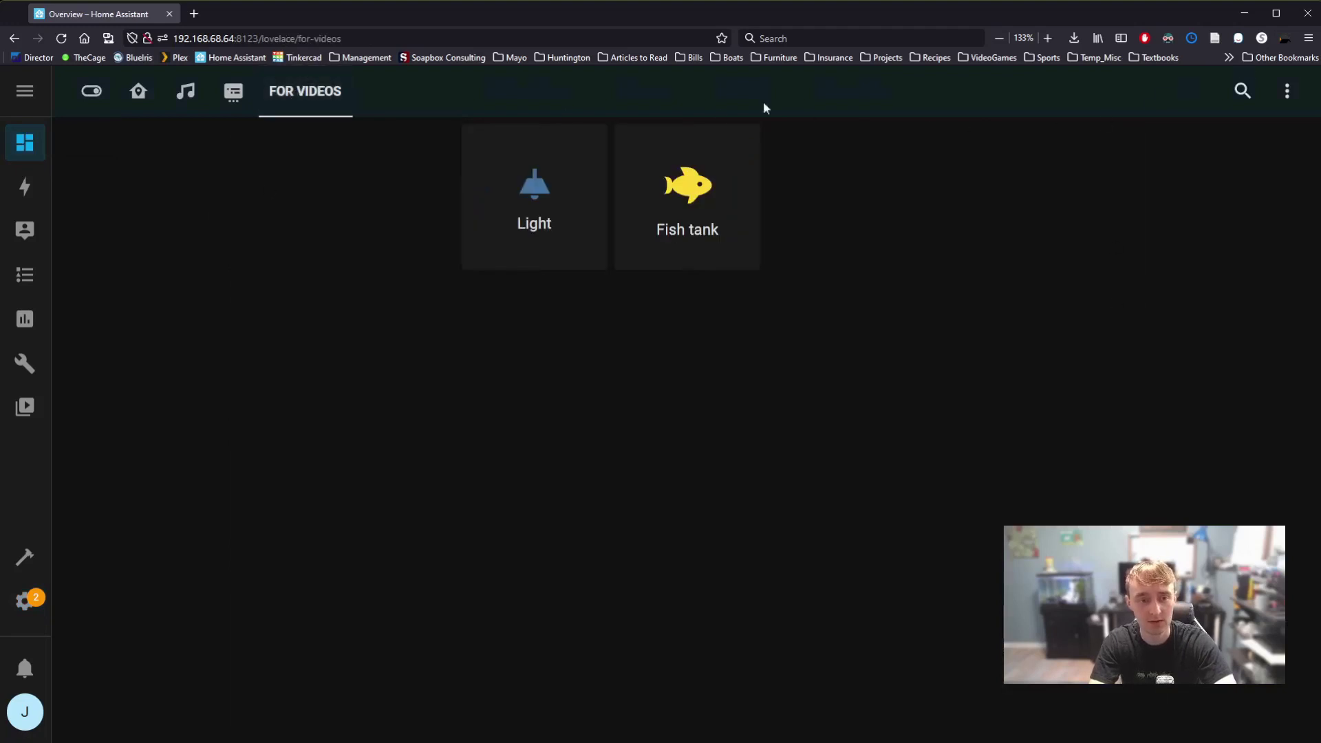
left_click(1288, 92)
left_click(1268, 147)
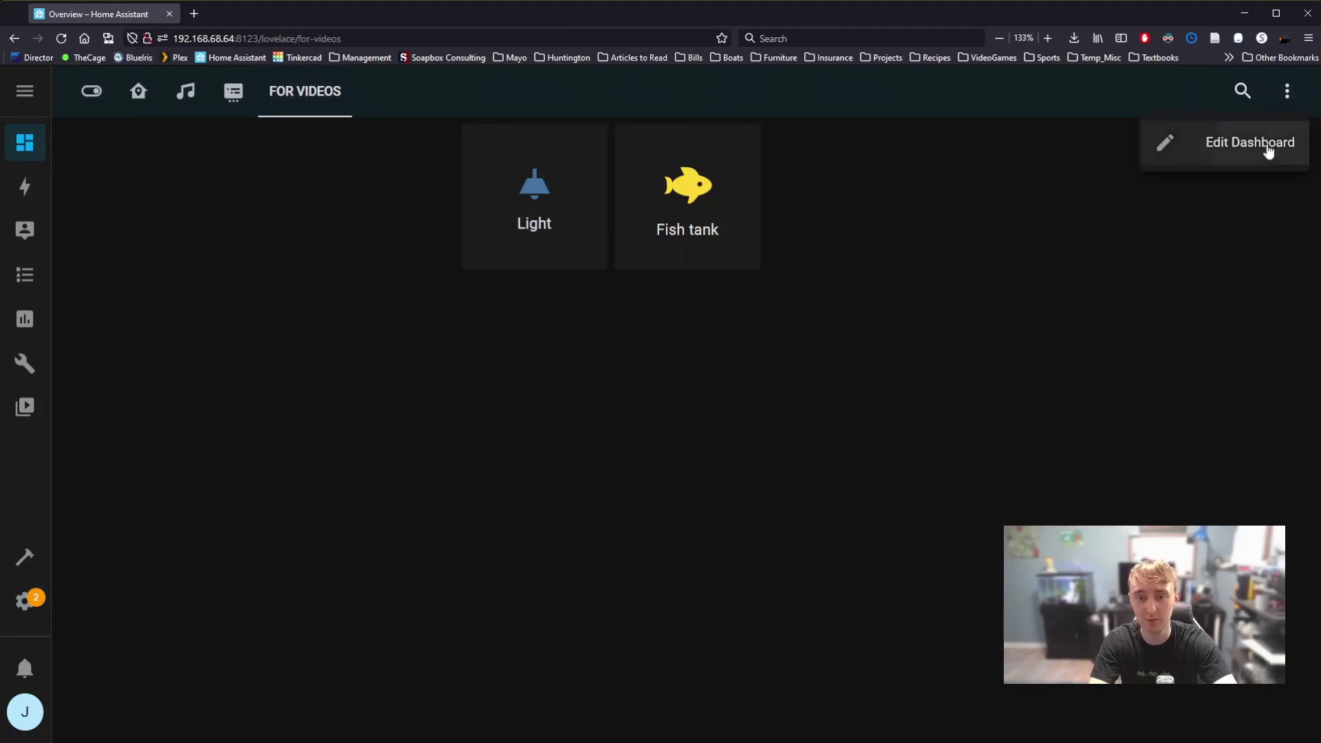
left_click(494, 344)
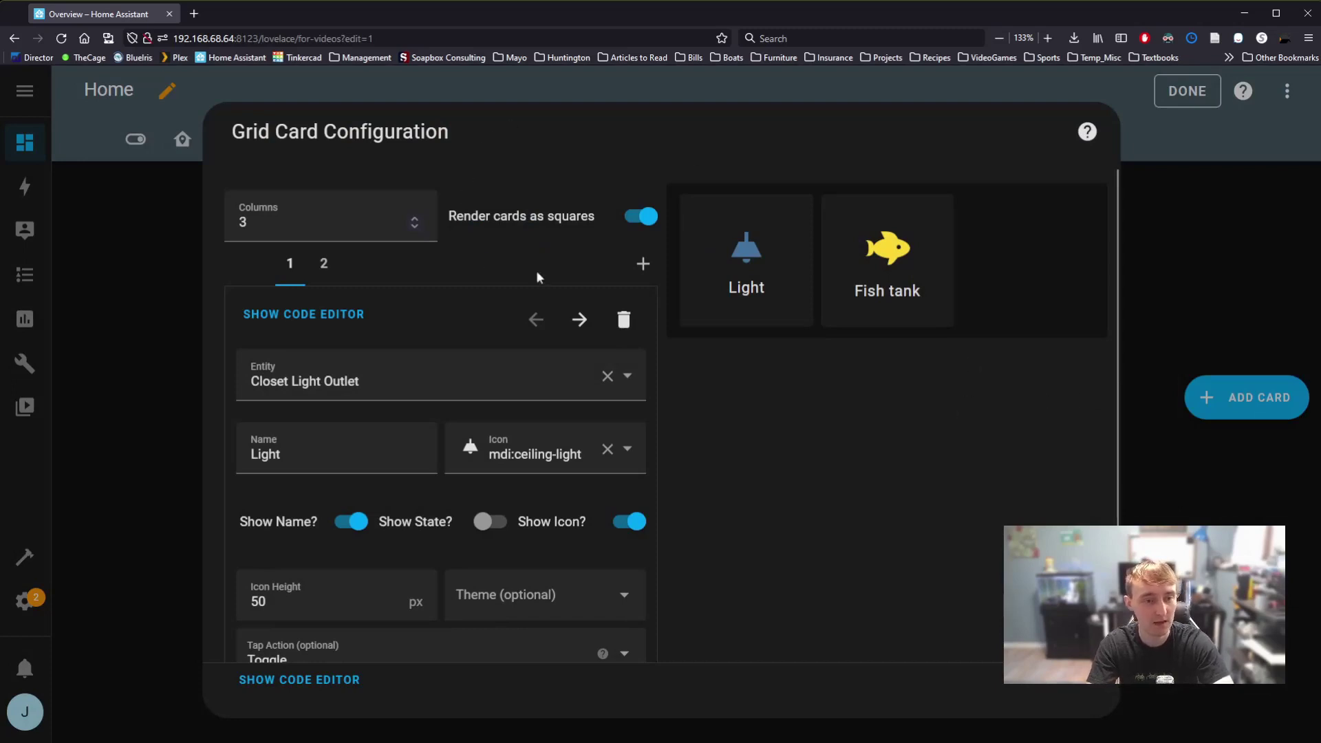
- Add a Button card for Test script with Show State on to the grid, then save and exit editing
left_click(643, 263)
scroll(811, 488, "down", 2)
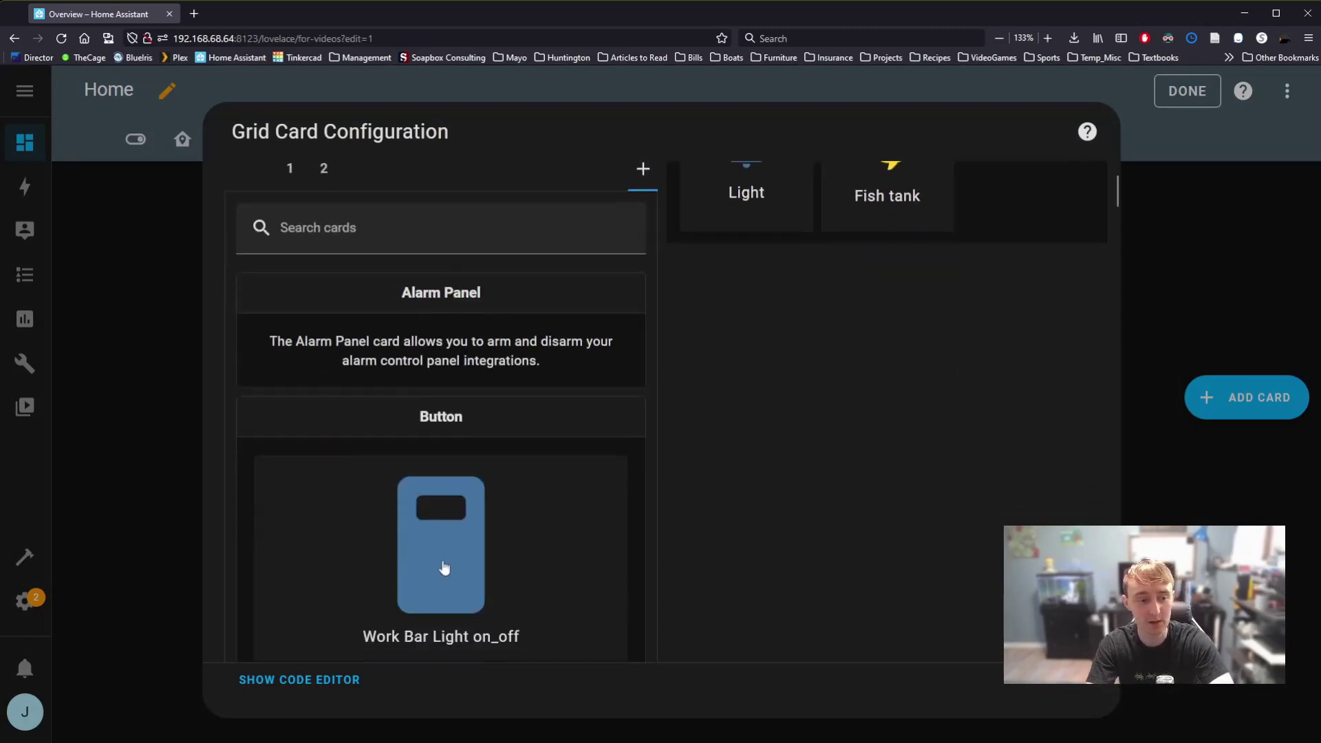
left_click(441, 551)
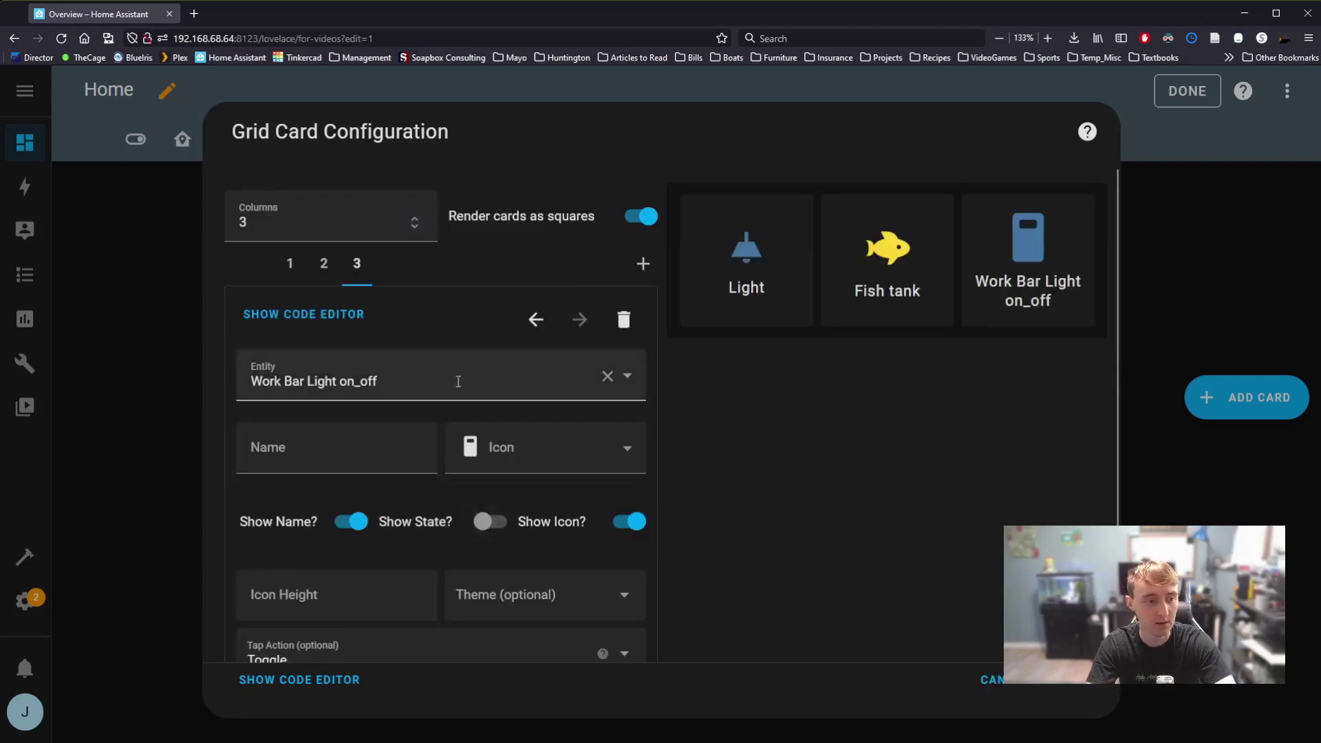
left_click_drag(507, 383, 252, 381)
type("te")
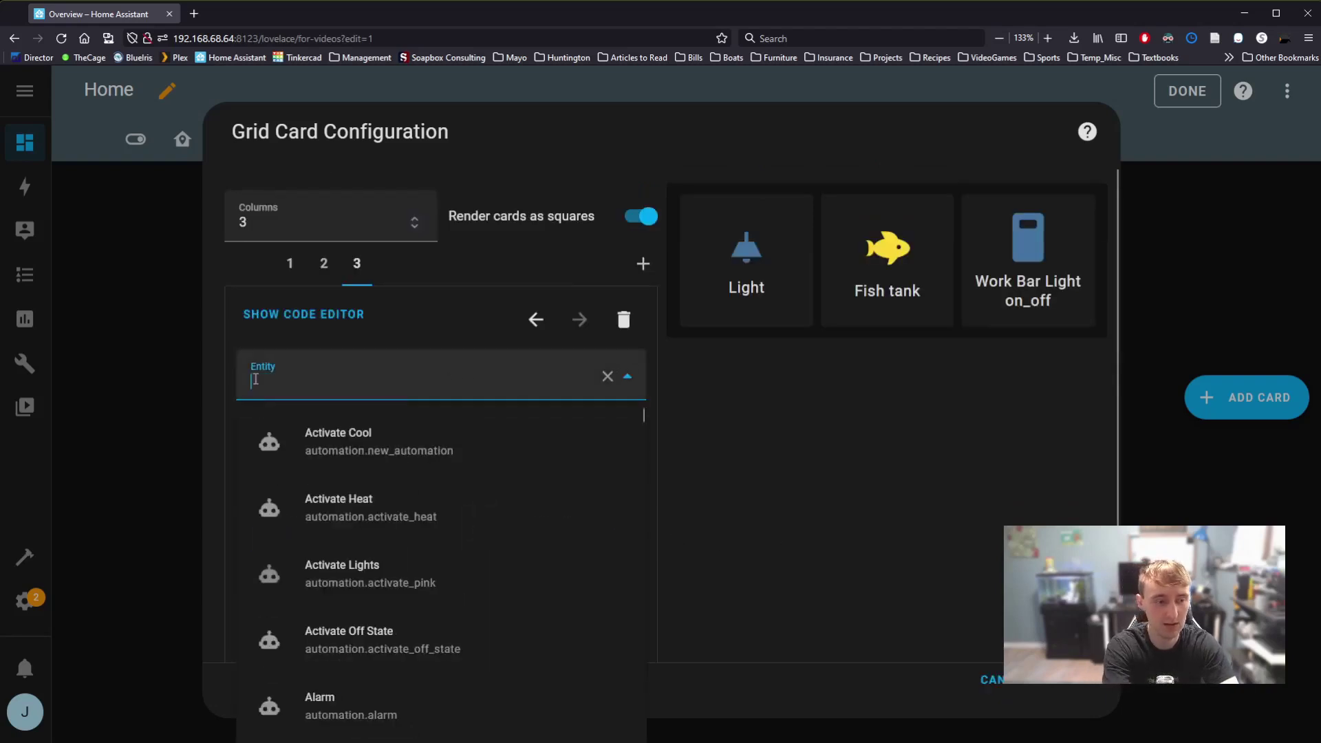
type("st")
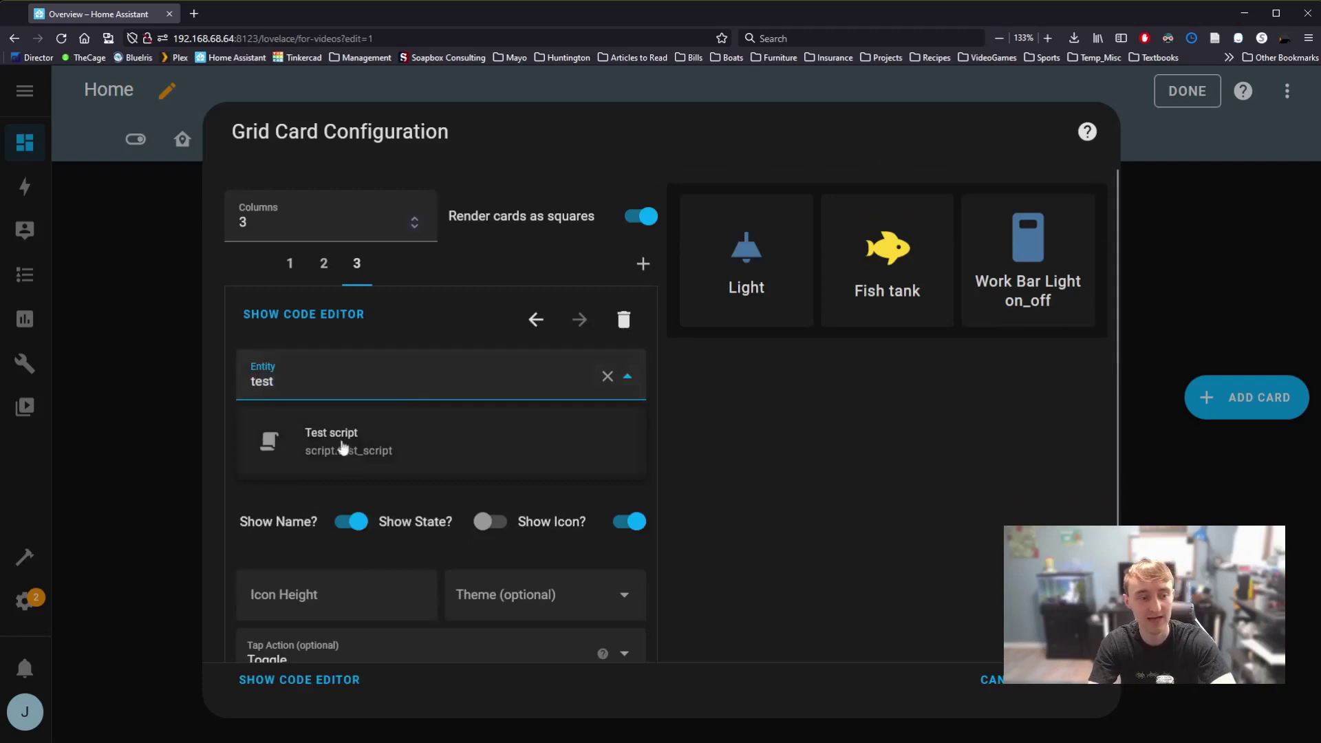
left_click(360, 460)
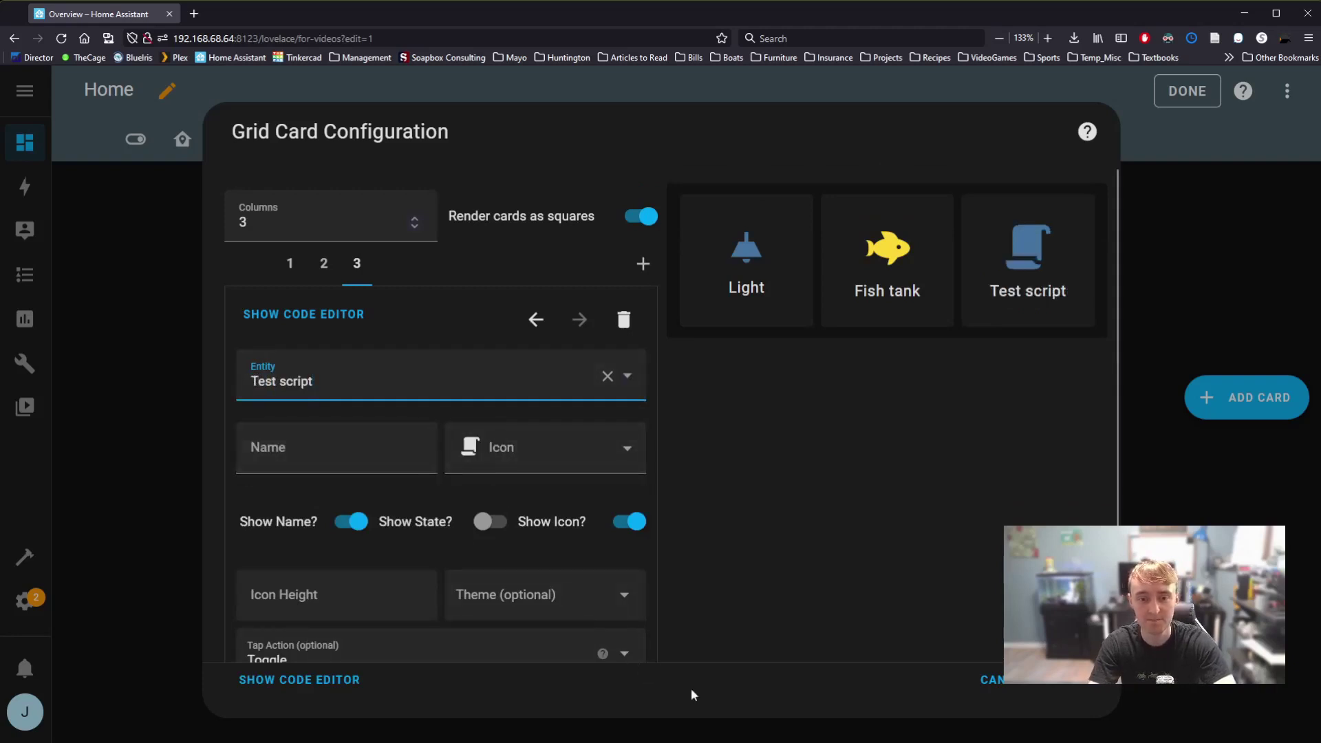
scroll(828, 516, "down", 2)
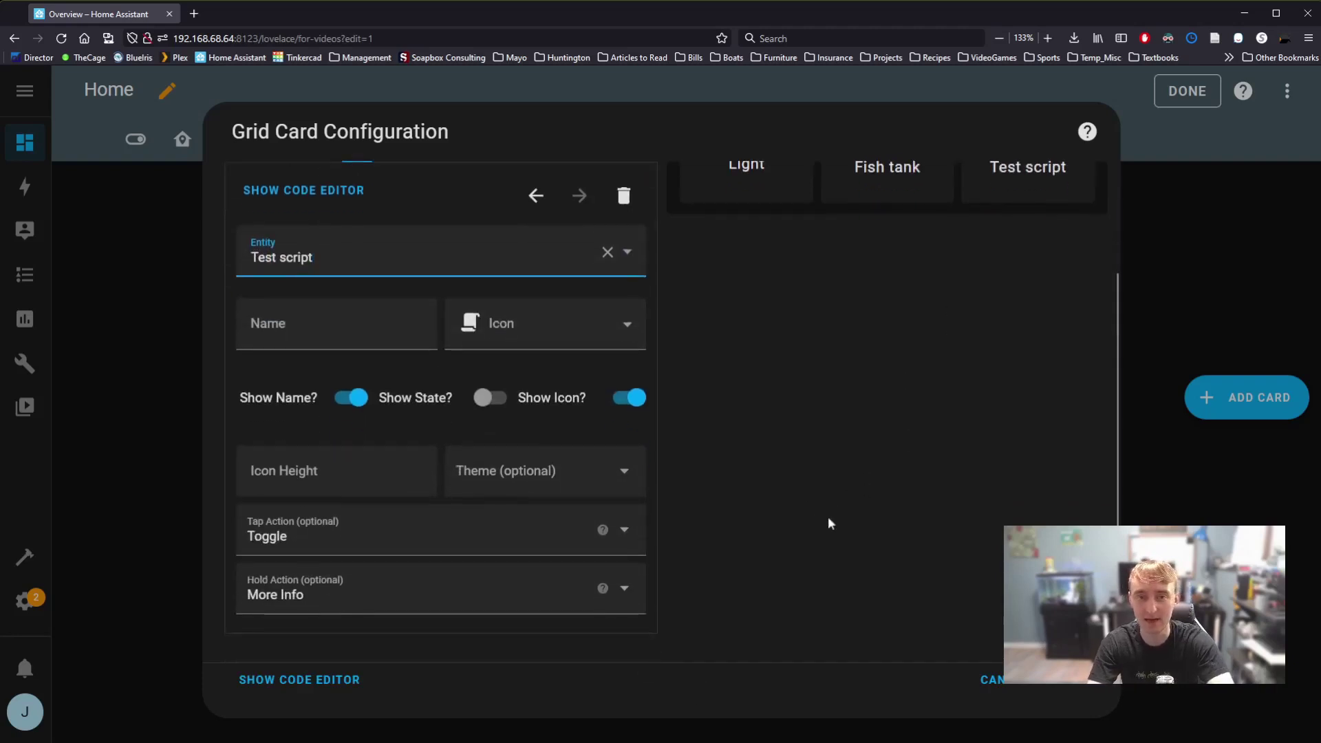
left_click(490, 398)
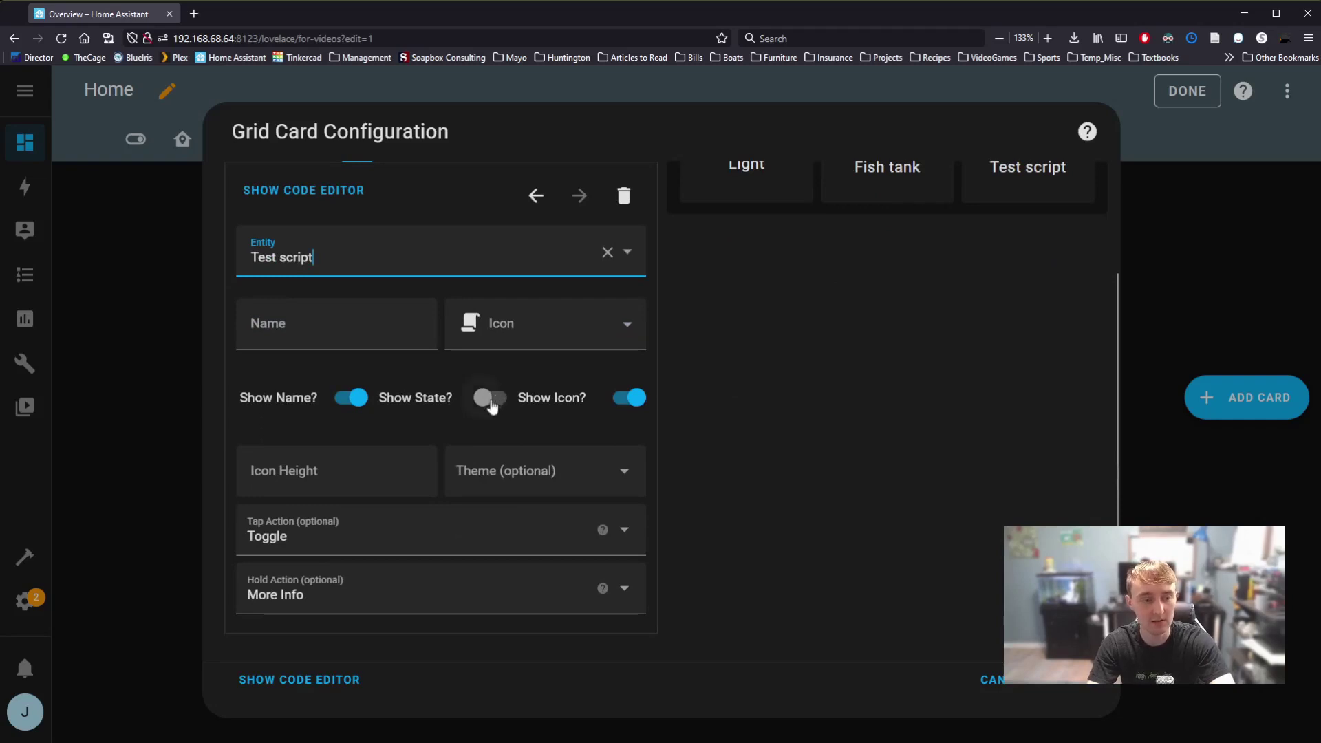
scroll(987, 493, "up", 2)
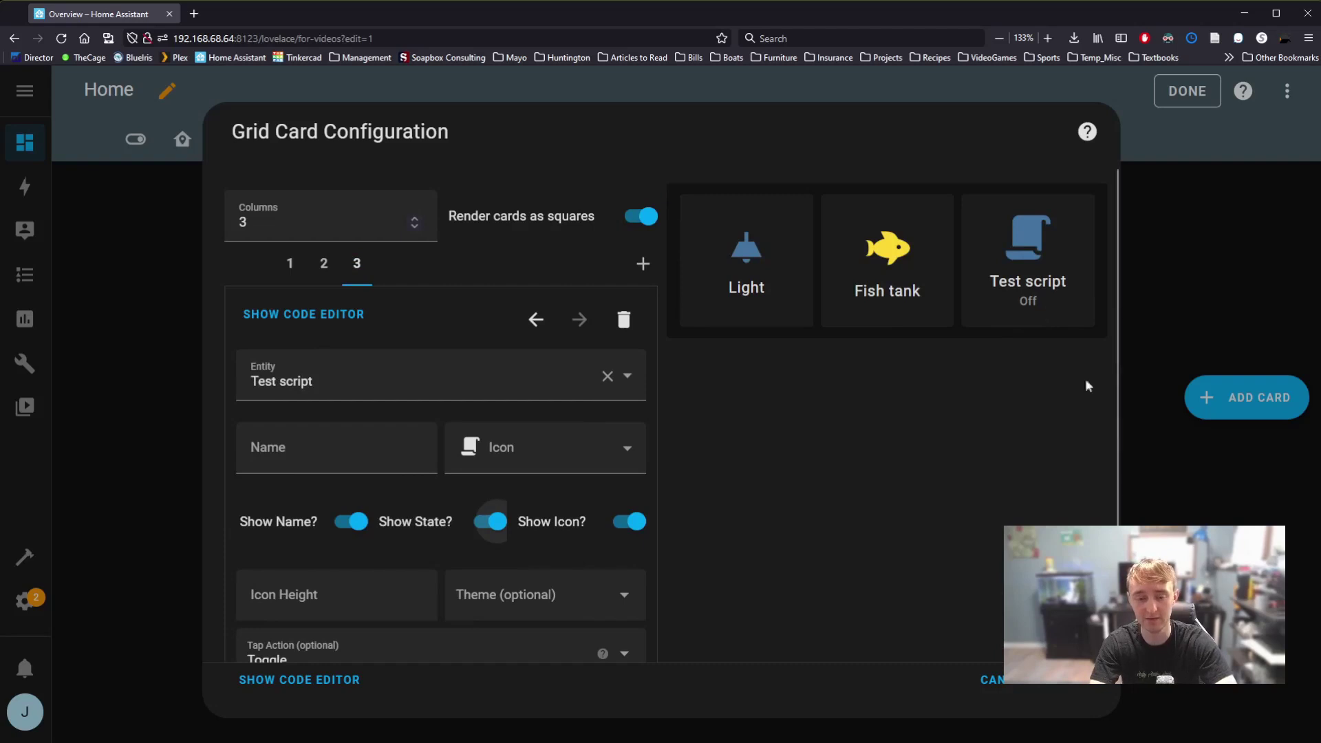
left_click(1079, 695)
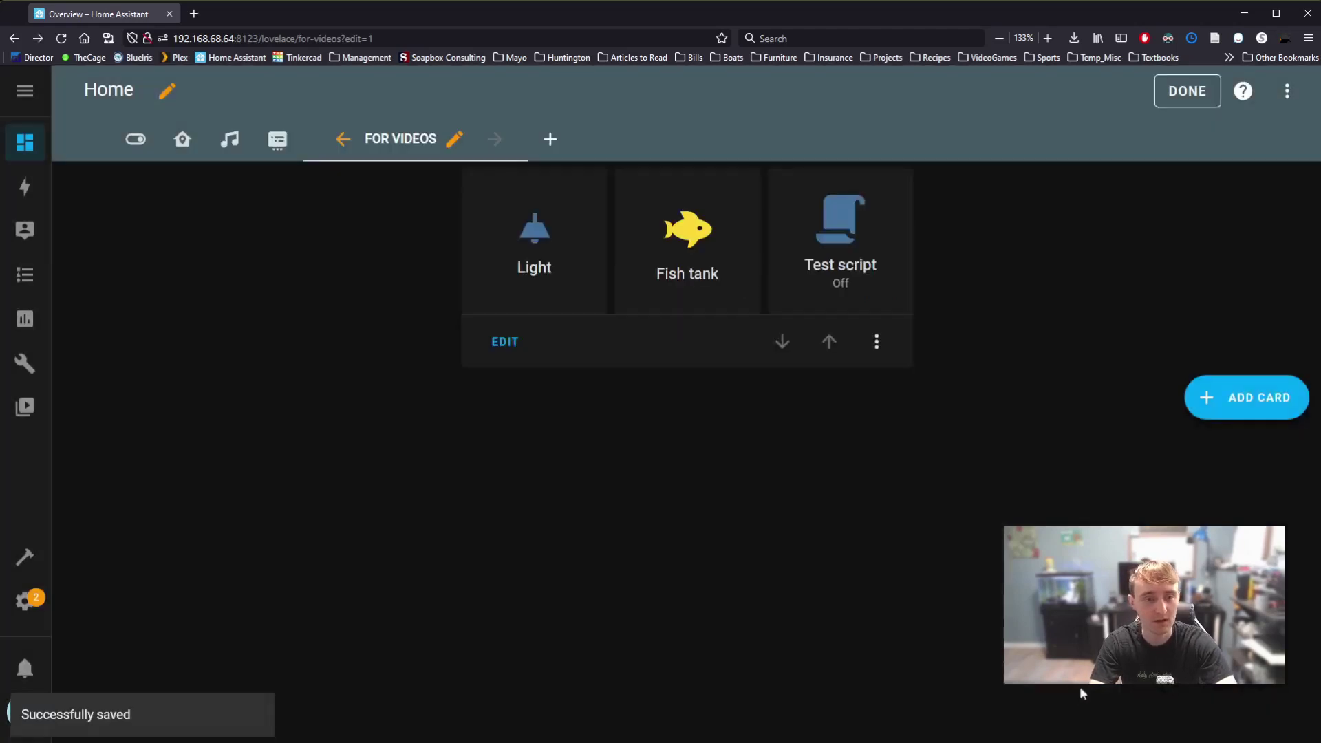
left_click(1215, 102)
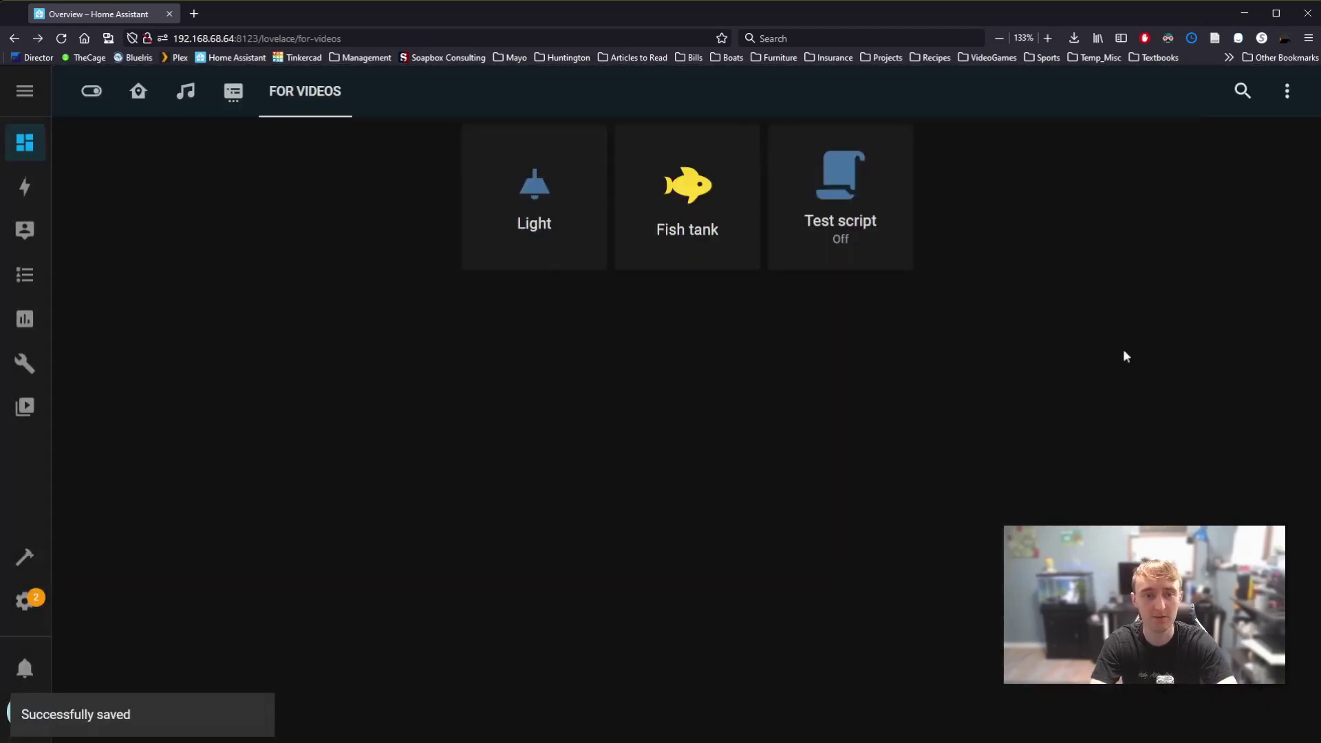
- Run Test script with the fish tank on, then twice with it off, then turn the fish tank back on
left_click(833, 213)
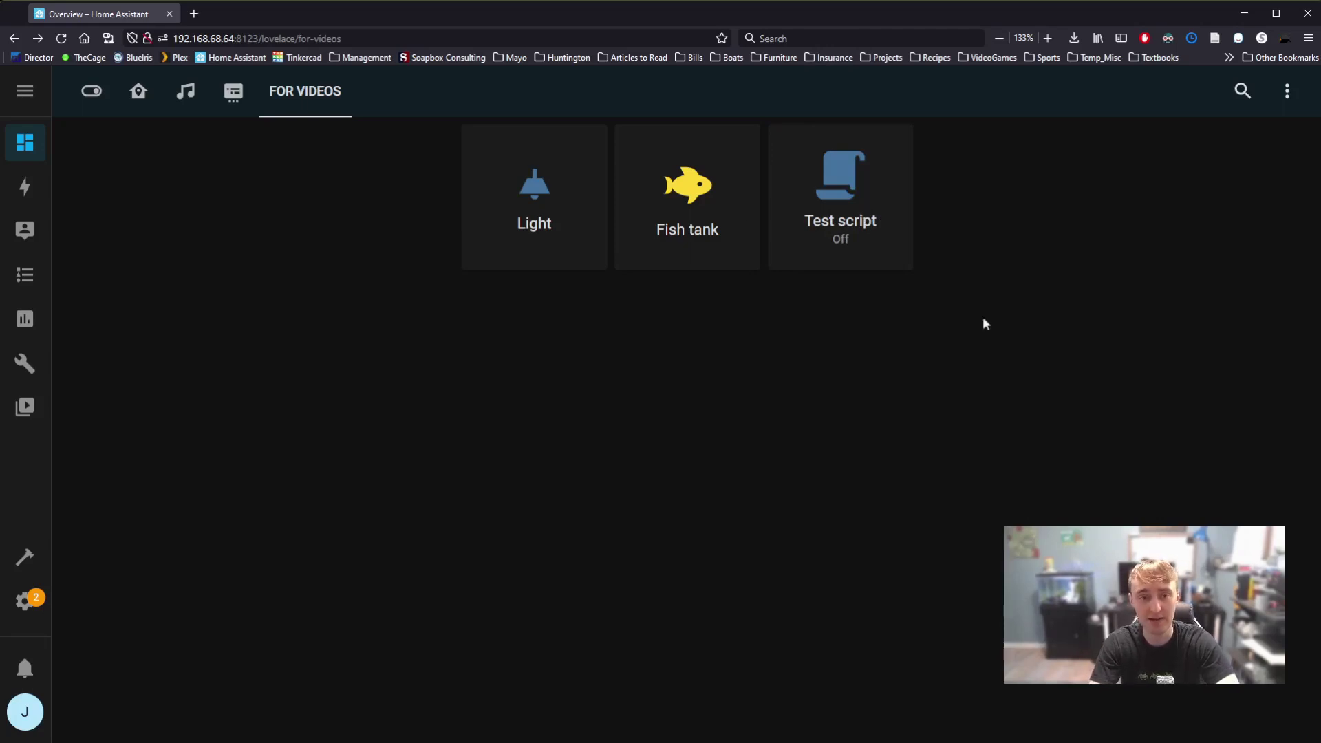
left_click(696, 199)
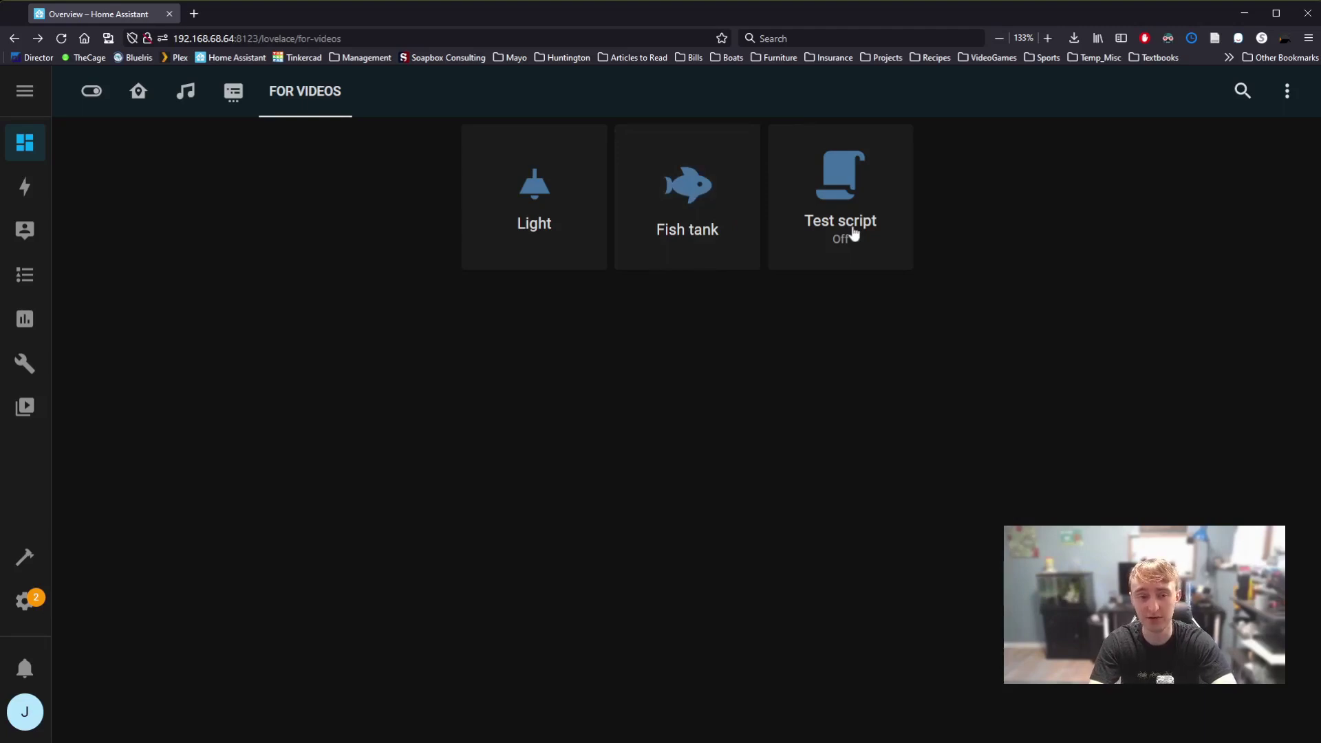
left_click(846, 185)
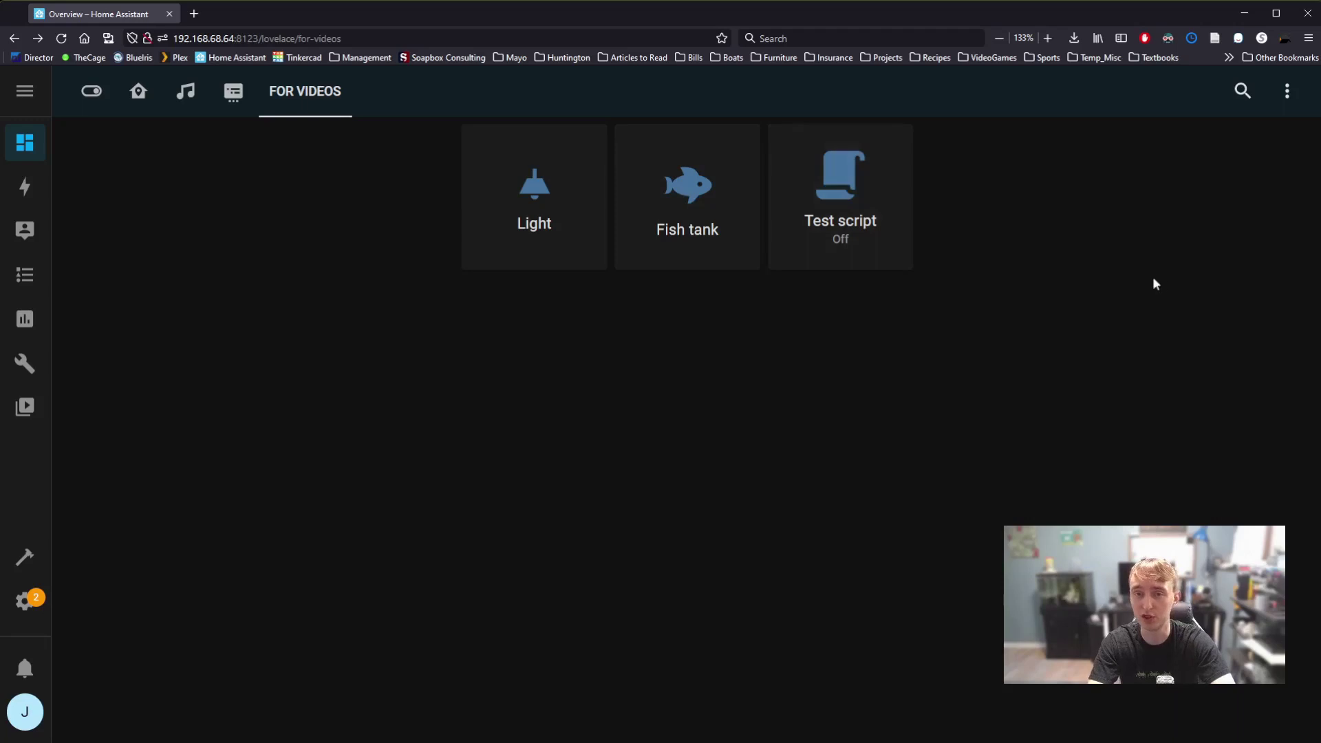
left_click(877, 192)
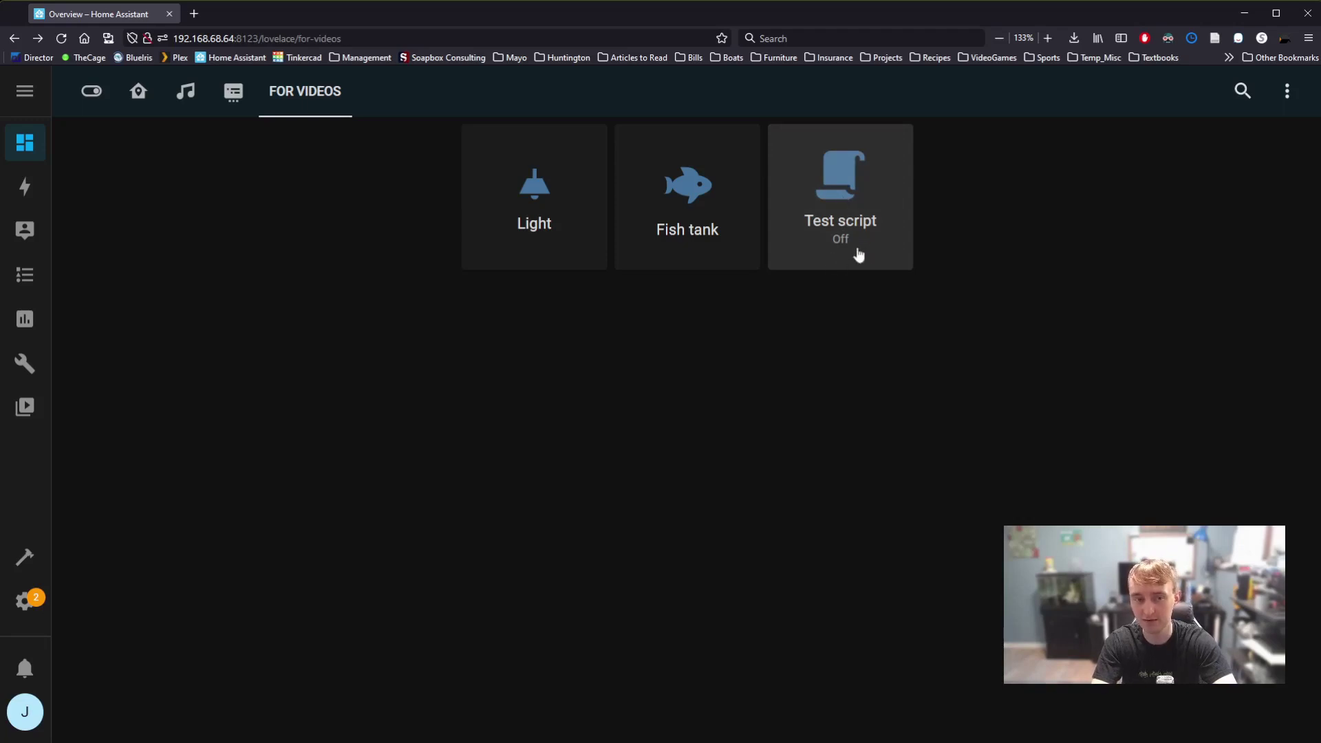
left_click(682, 215)
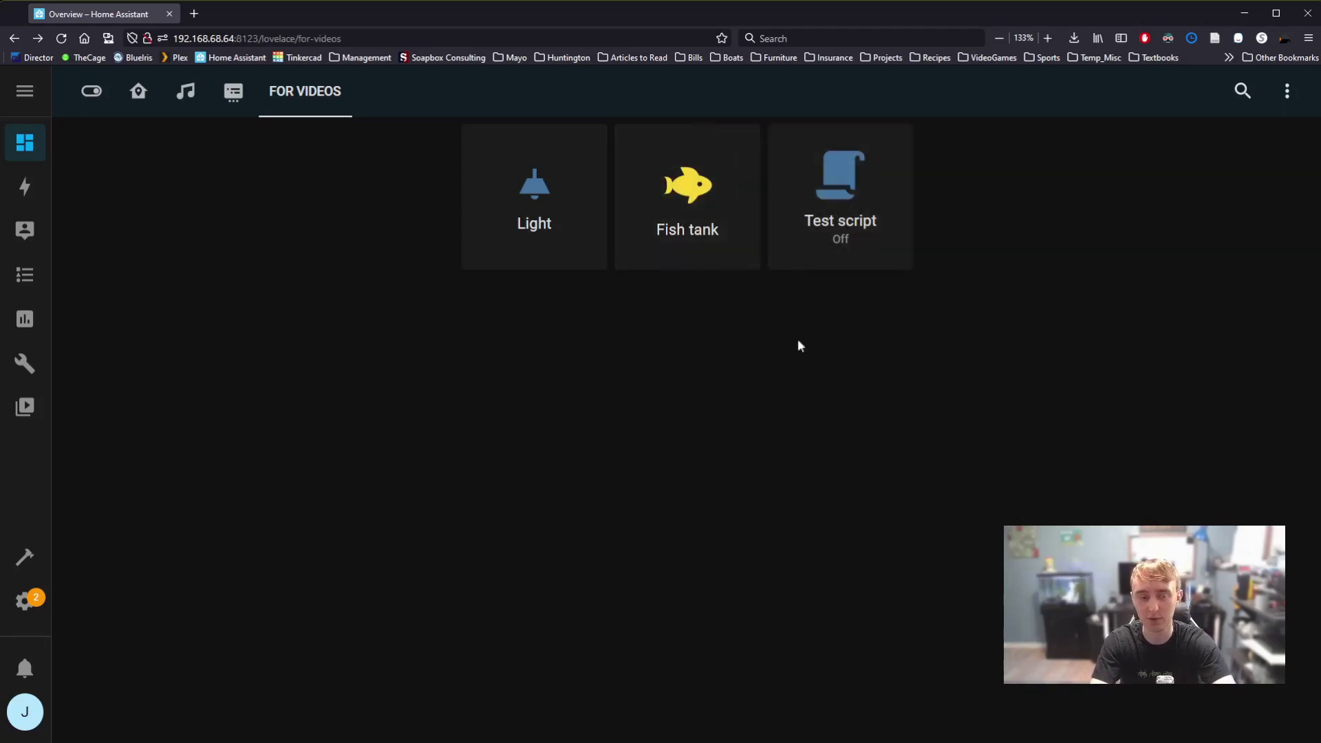
- Run the Test script button once more with the Fish tank outlet on
left_click(866, 255)
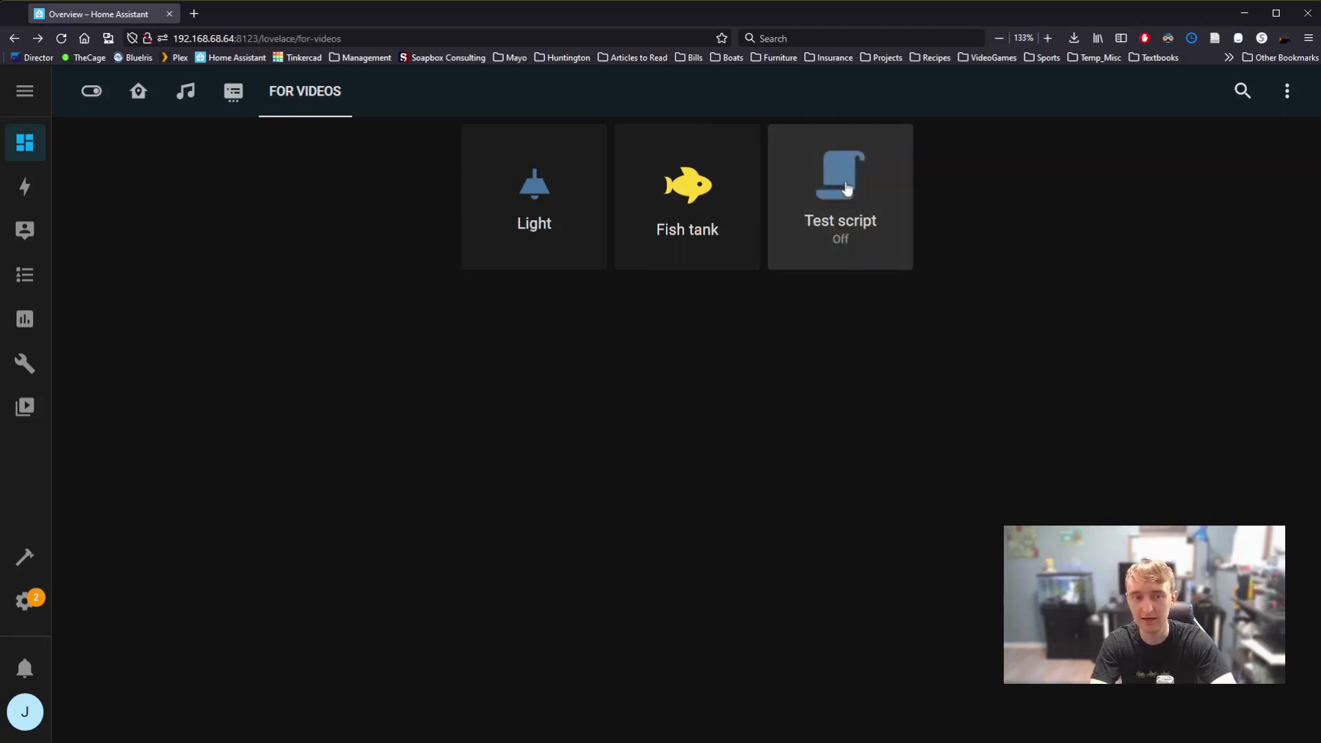